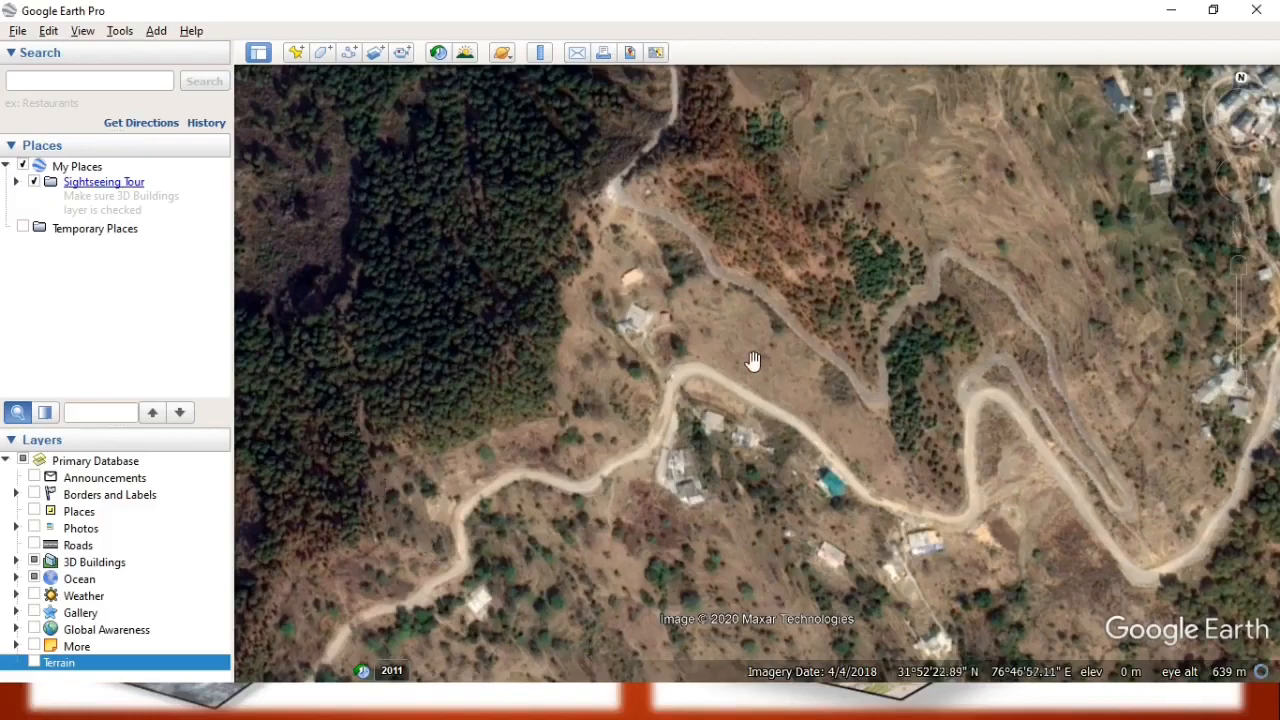
Create a folder named GCP under My Places for the area around the winding hillside road.
scroll(753, 360, down, 5)
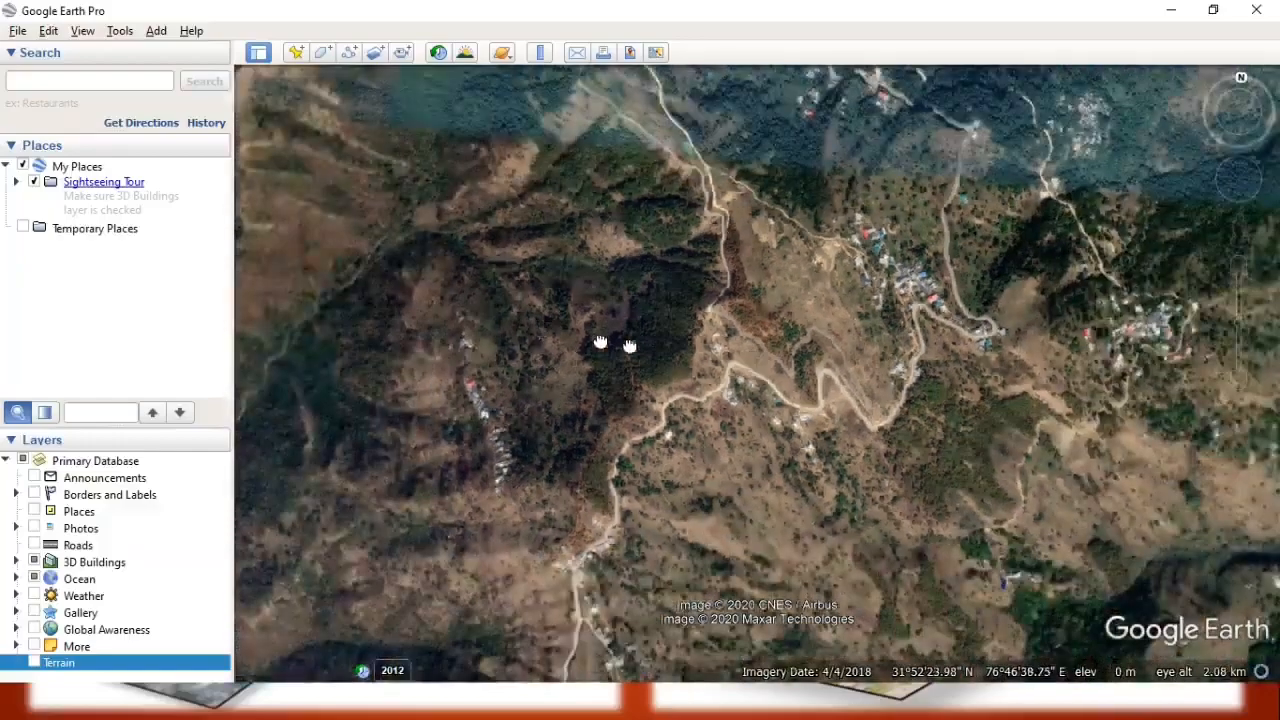
drag(613, 345, 893, 357)
drag(951, 420, 623, 354)
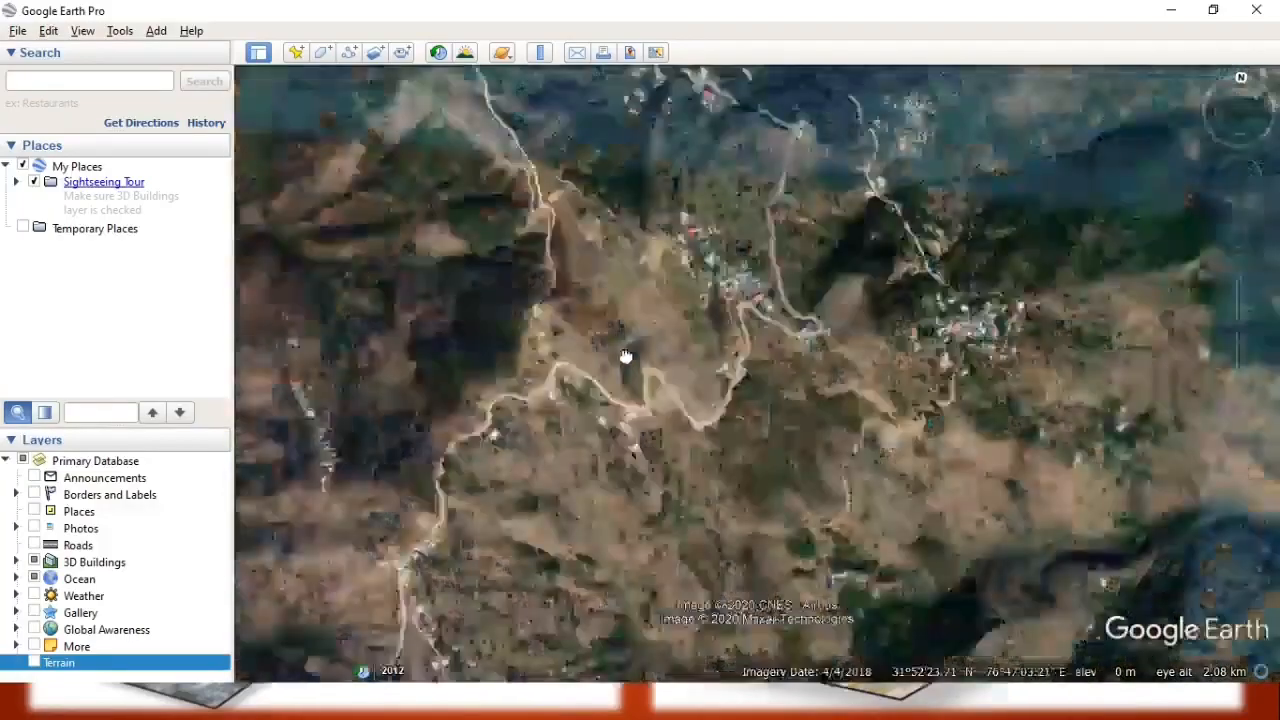
scroll(623, 356, up, 4)
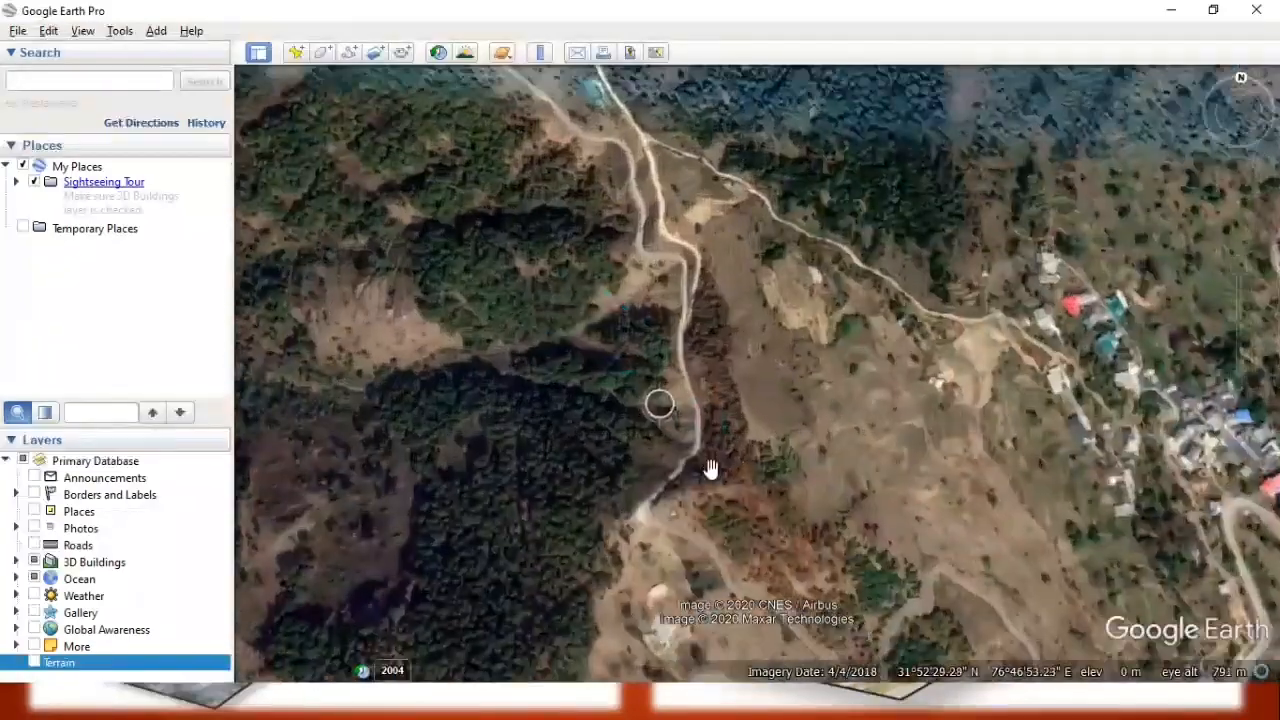
scroll(743, 330, up, 2)
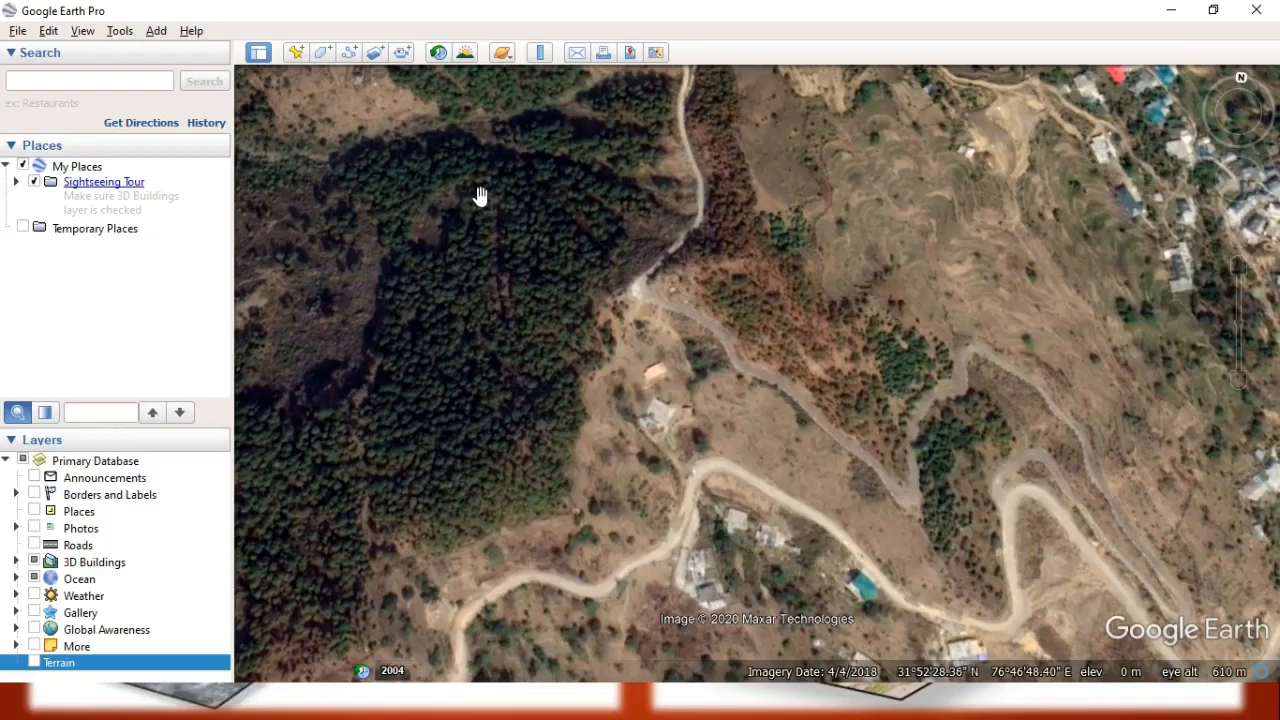
right_click(80, 171)
mouse_move(126, 178)
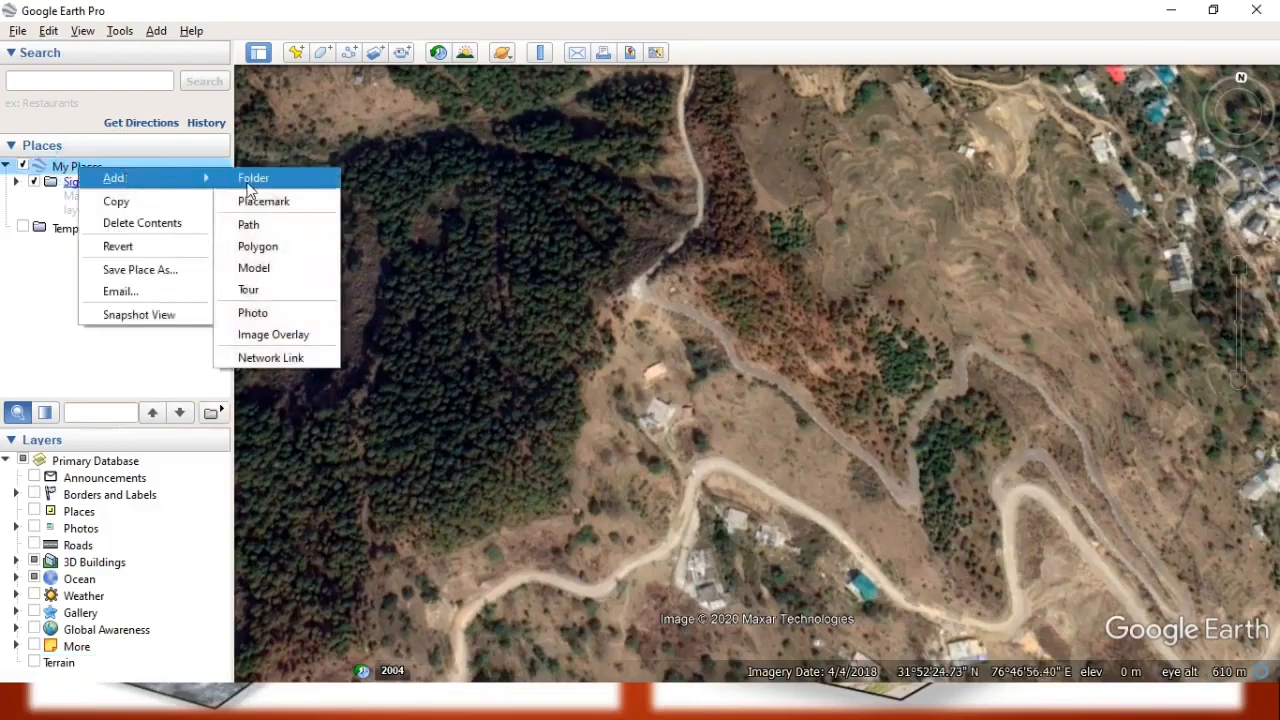
click(250, 180)
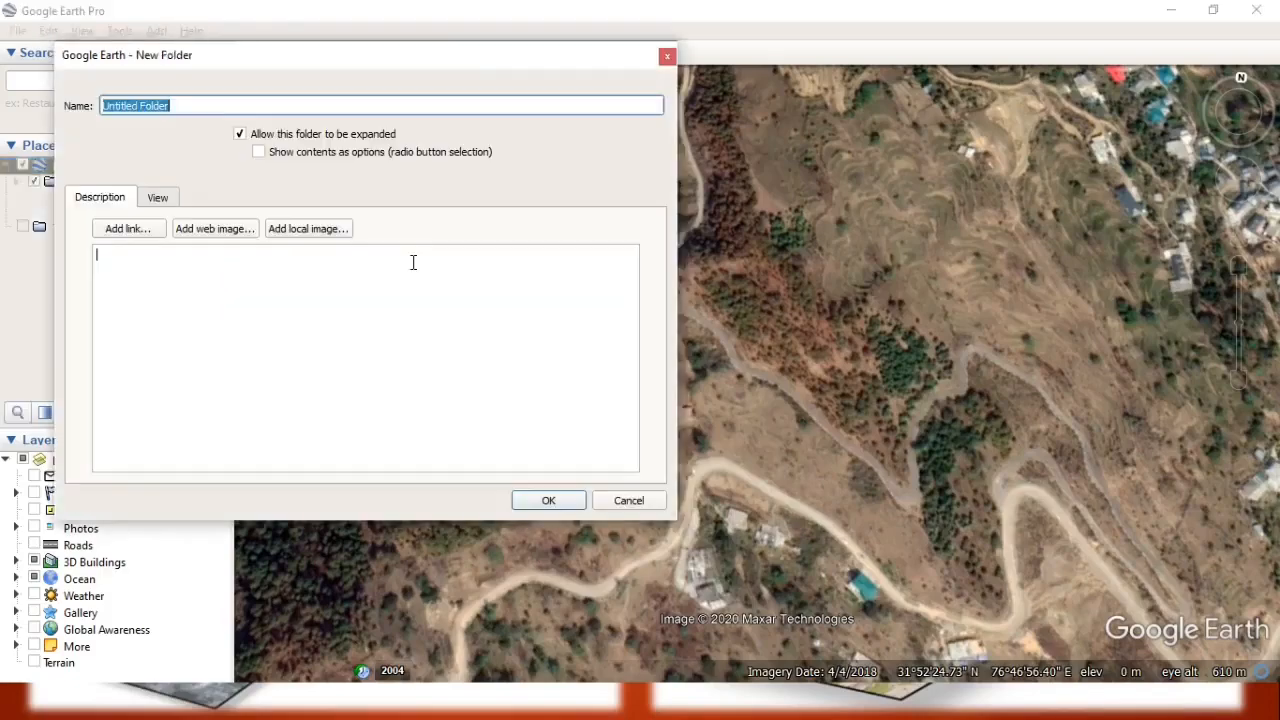
drag(265, 72, 566, 219)
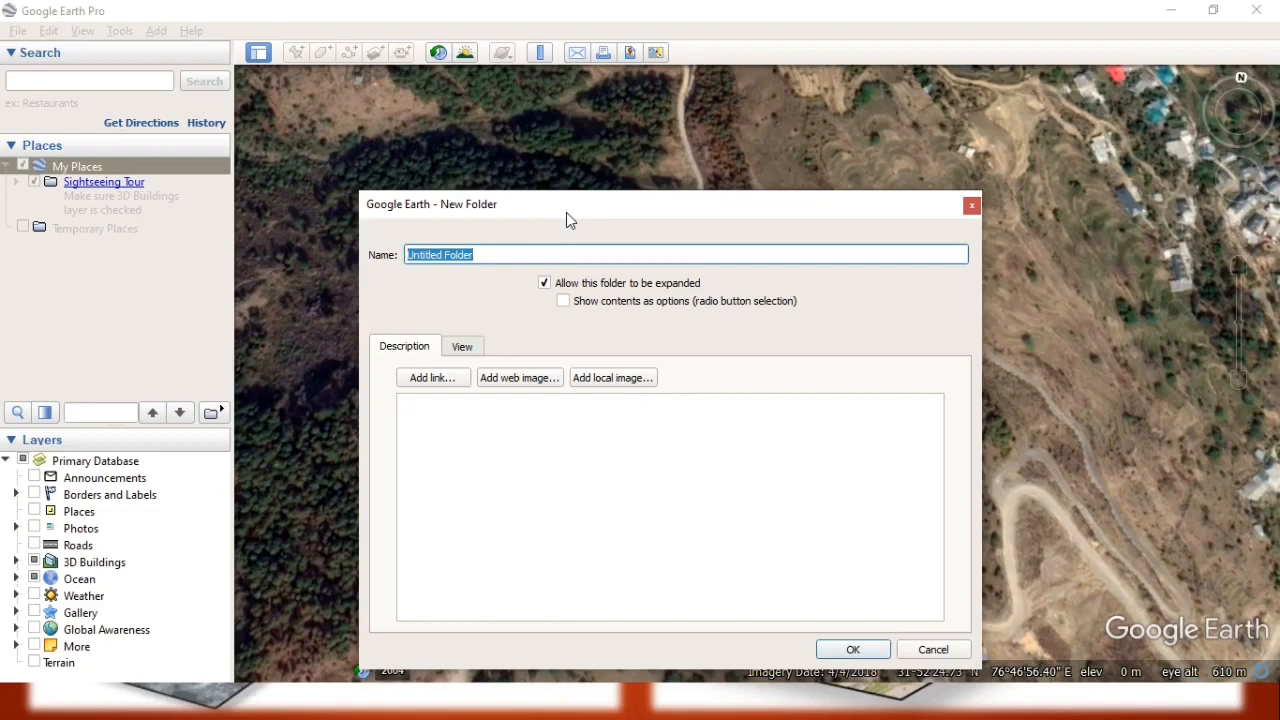
text(GCP)
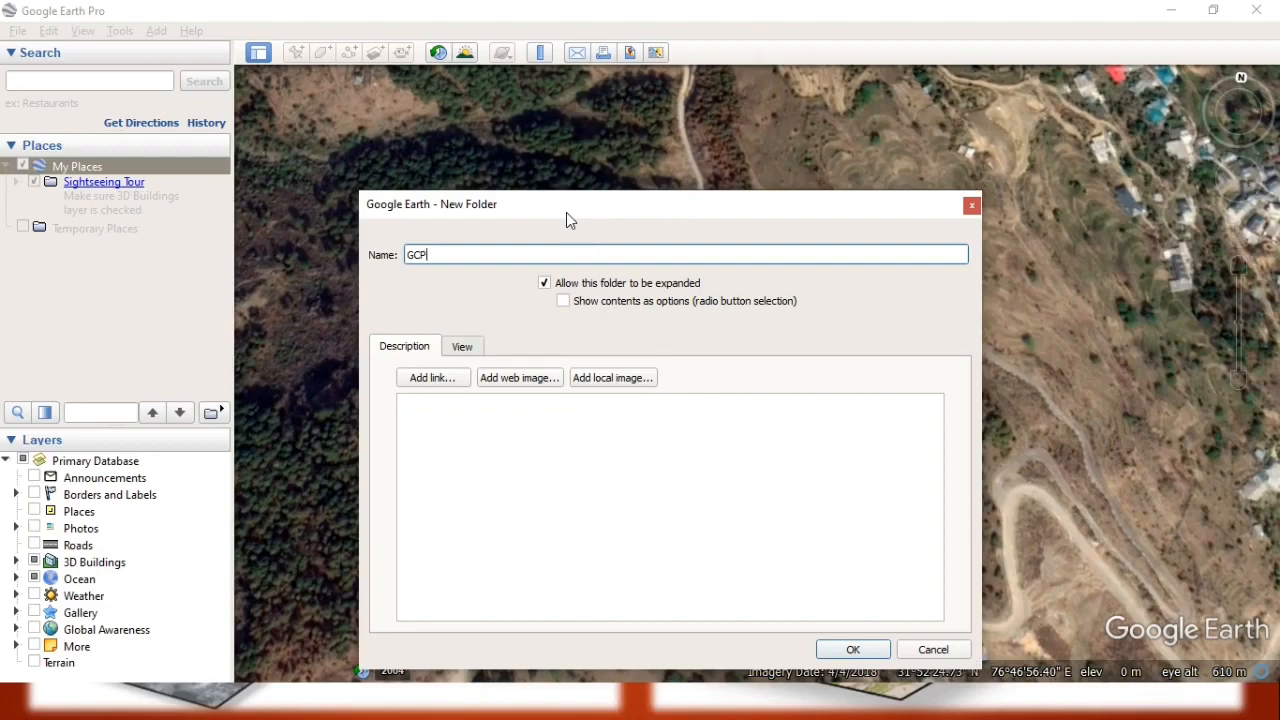
click(852, 650)
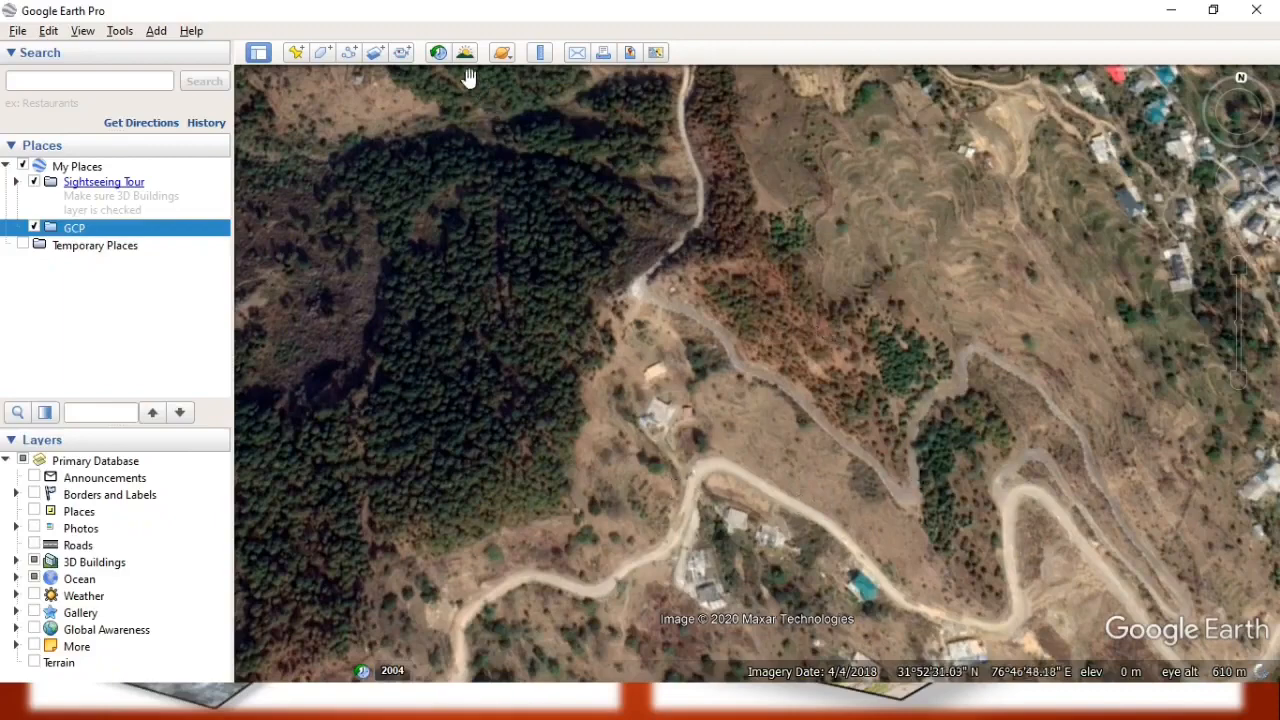
Measure a straight-line distance in meters from the road bend below the forest towards the southeastern hairpin, then close the ruler.
click(540, 54)
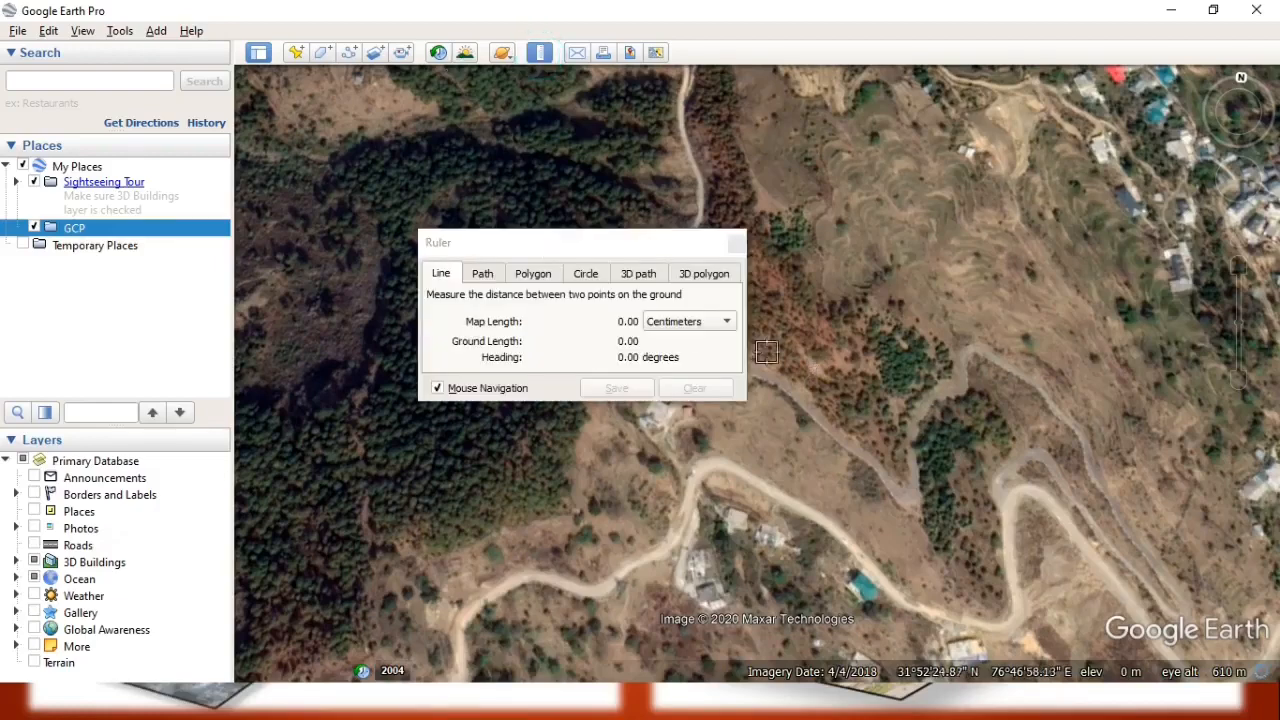
click(718, 463)
click(725, 410)
click(703, 322)
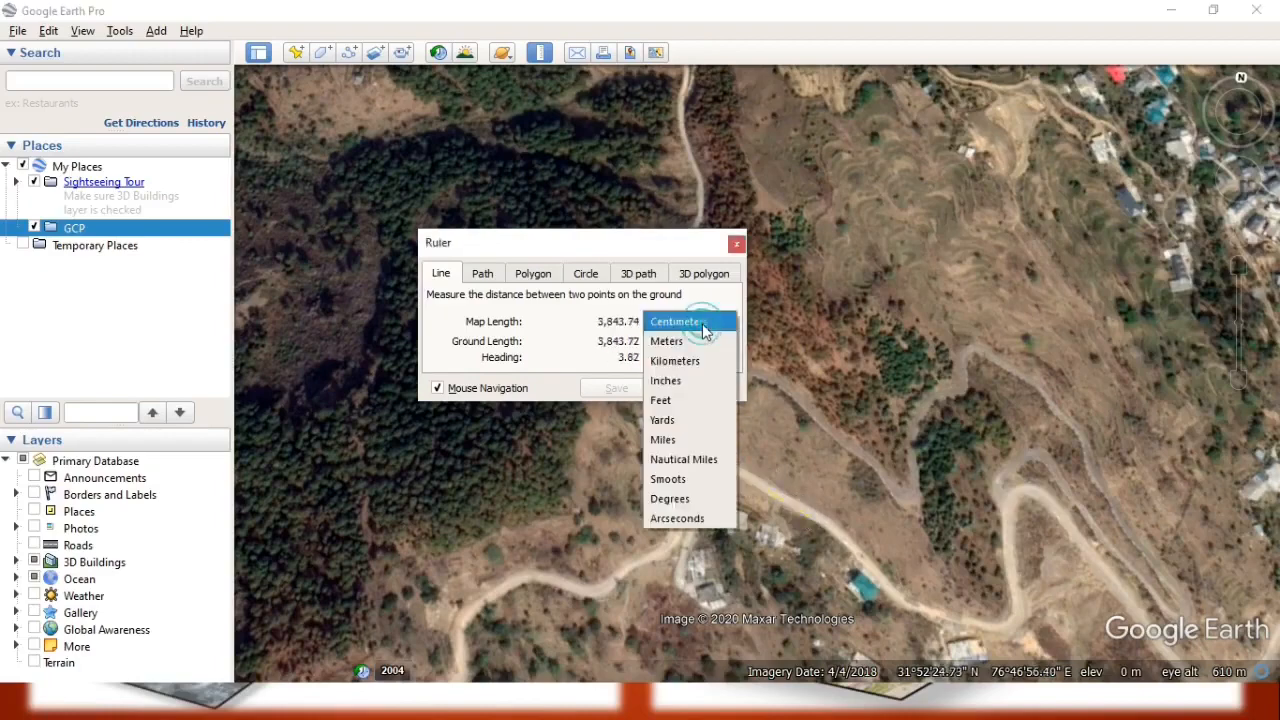
click(683, 343)
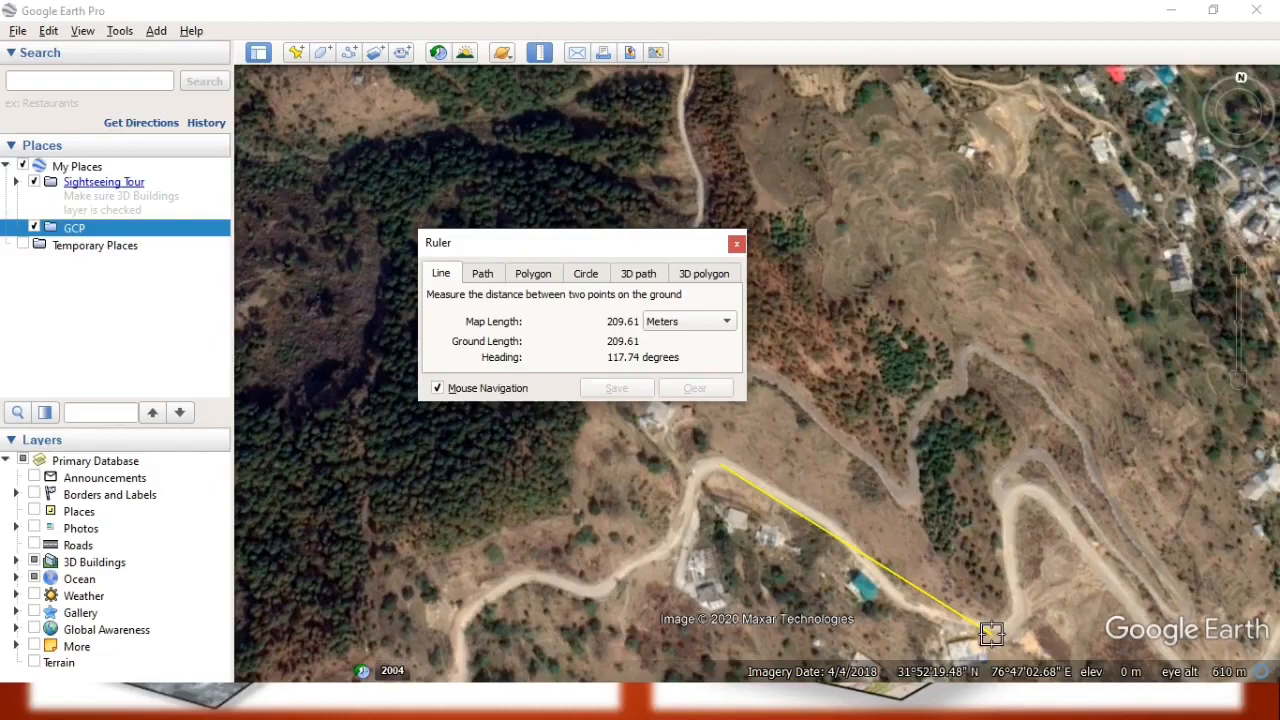
click(736, 245)
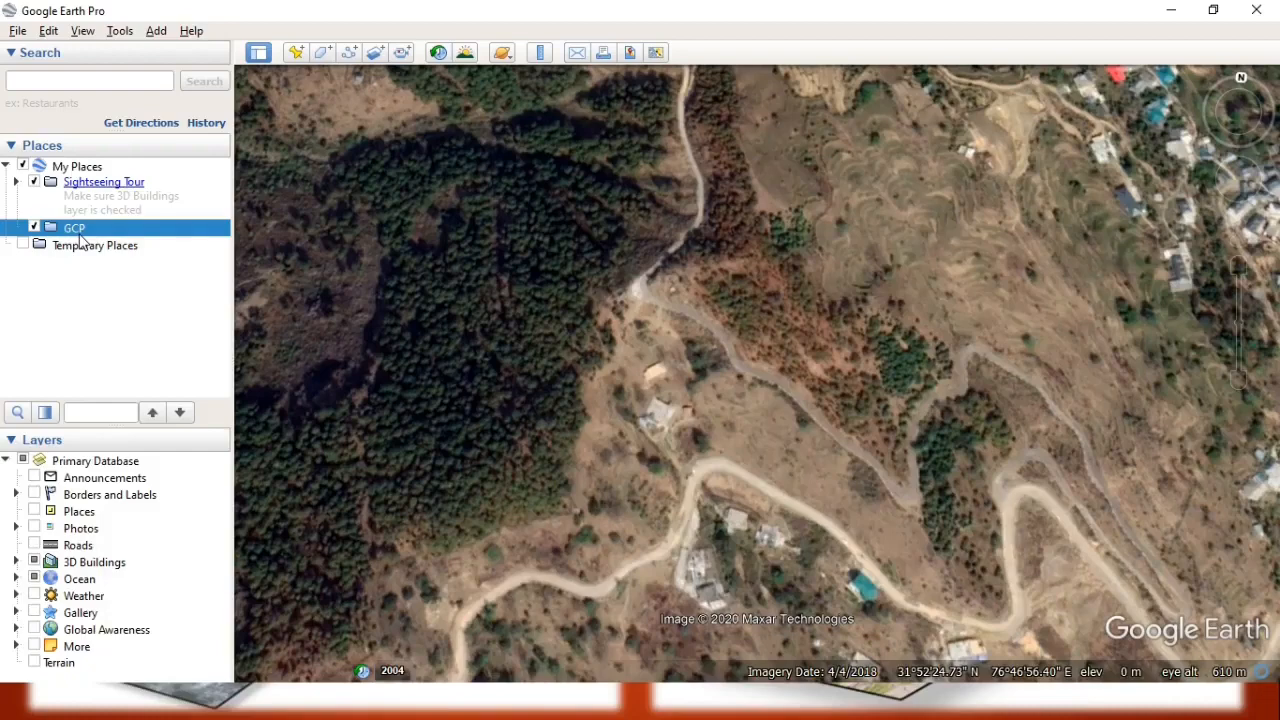
Add a placemark named 1 in the GCP folder at the area's northwest corner, about 31°52'30.15"N, 76°46'42.21"E.
click(296, 55)
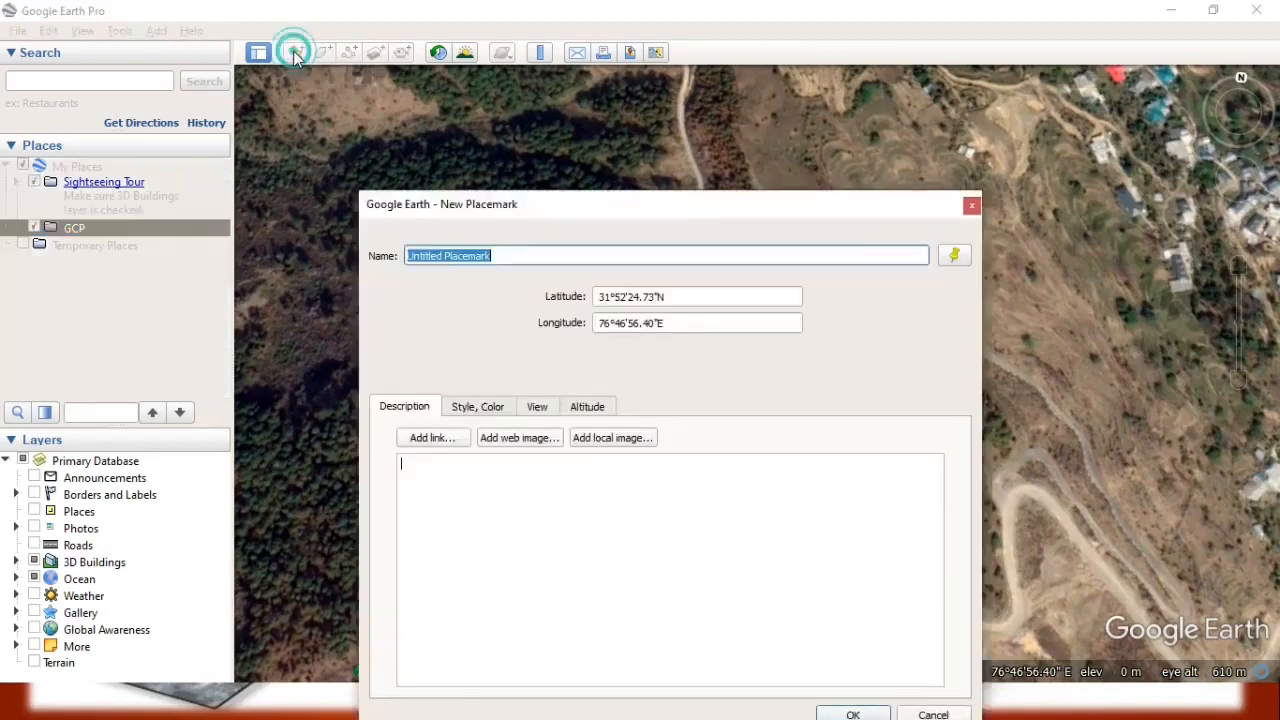
drag(561, 218, 177, 277)
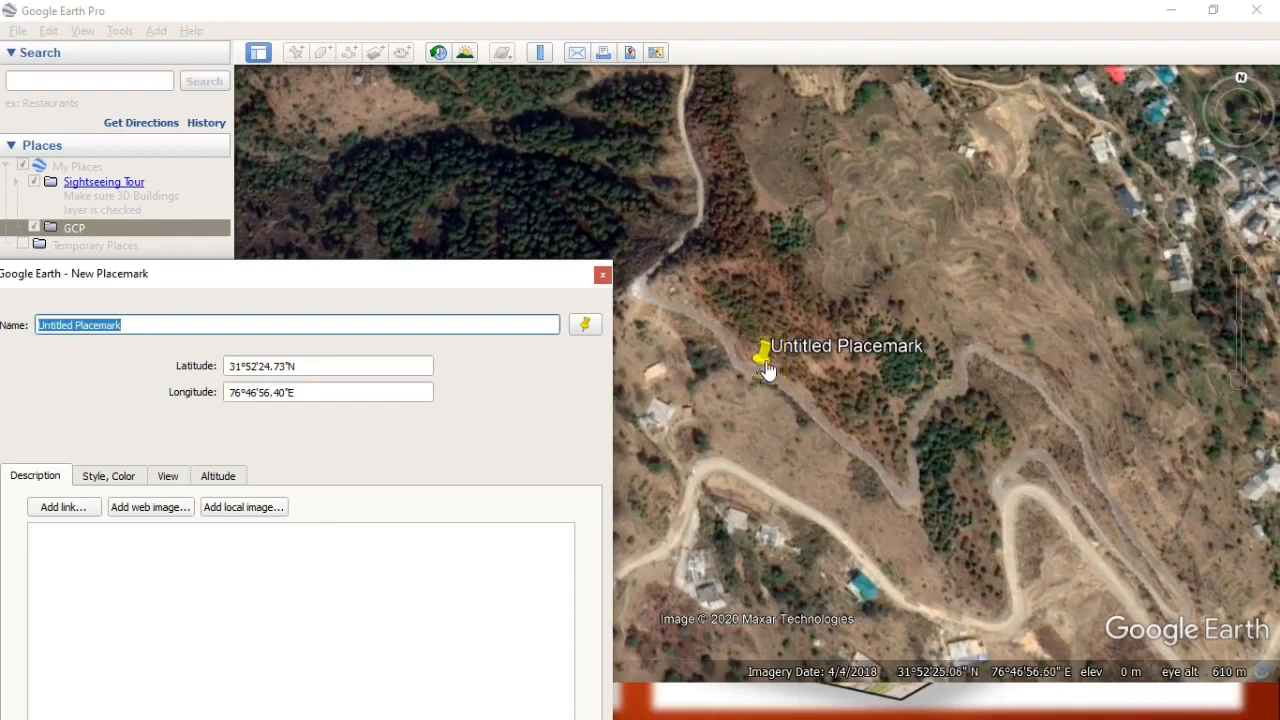
drag(763, 376, 282, 128)
drag(268, 282, 715, 204)
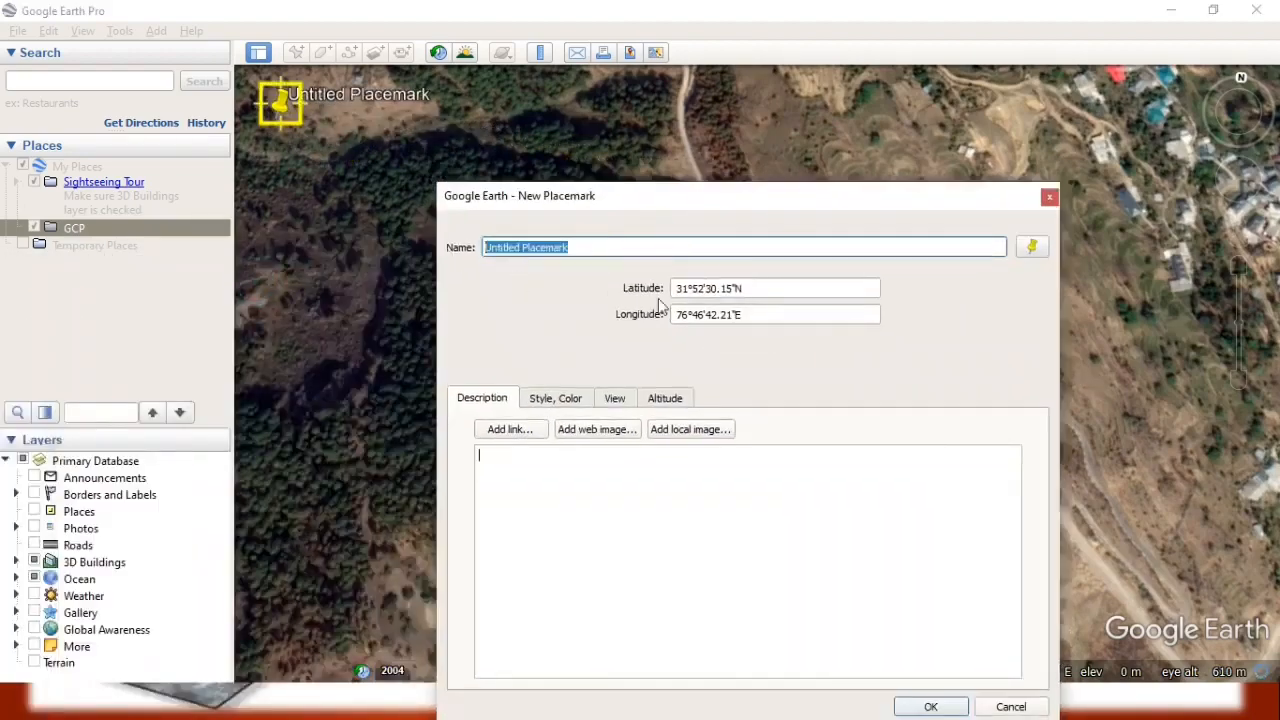
text(1)
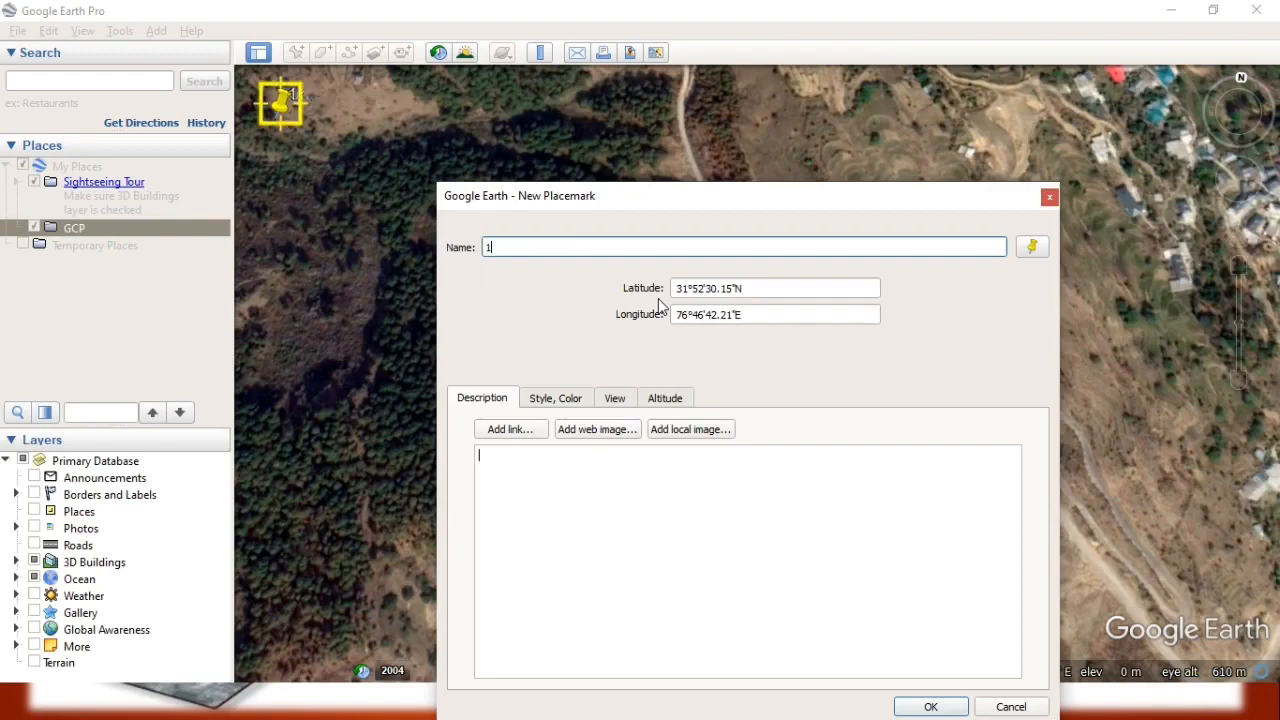
drag(541, 196, 538, 127)
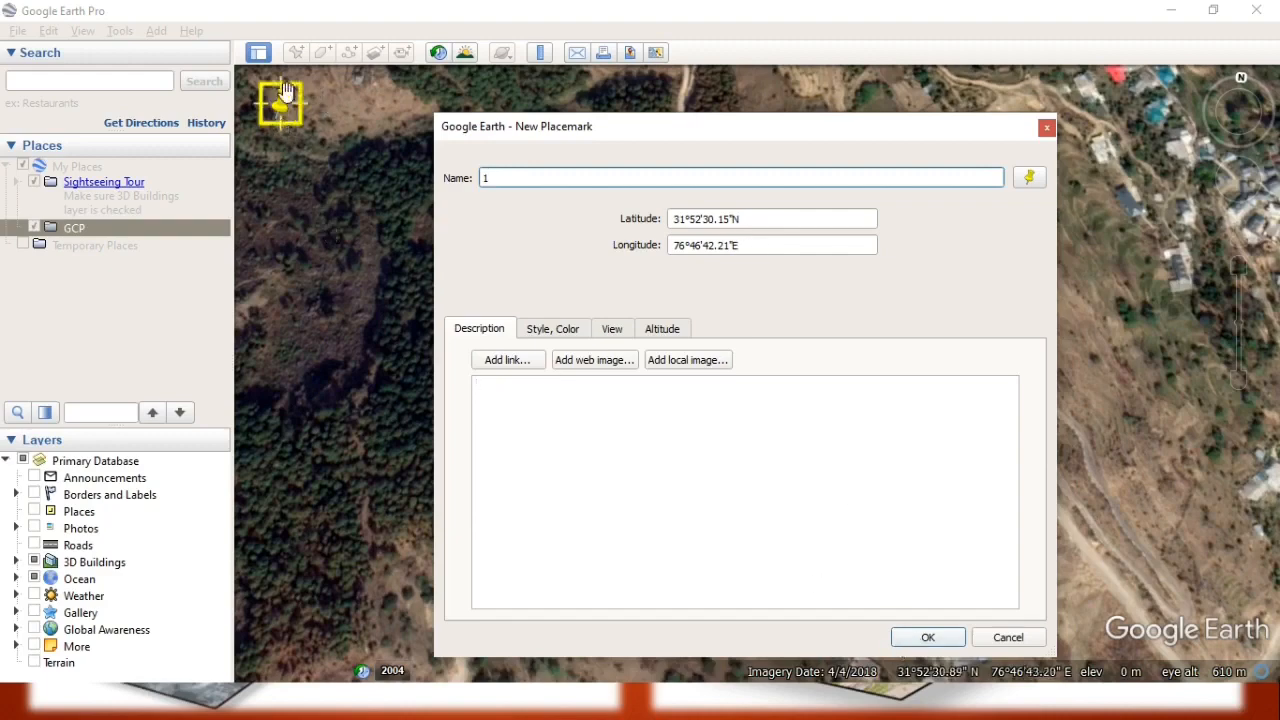
Give placemark 1 the concentric-circle target icon in yellow (#ffff00) and save the placemark.
click(1030, 180)
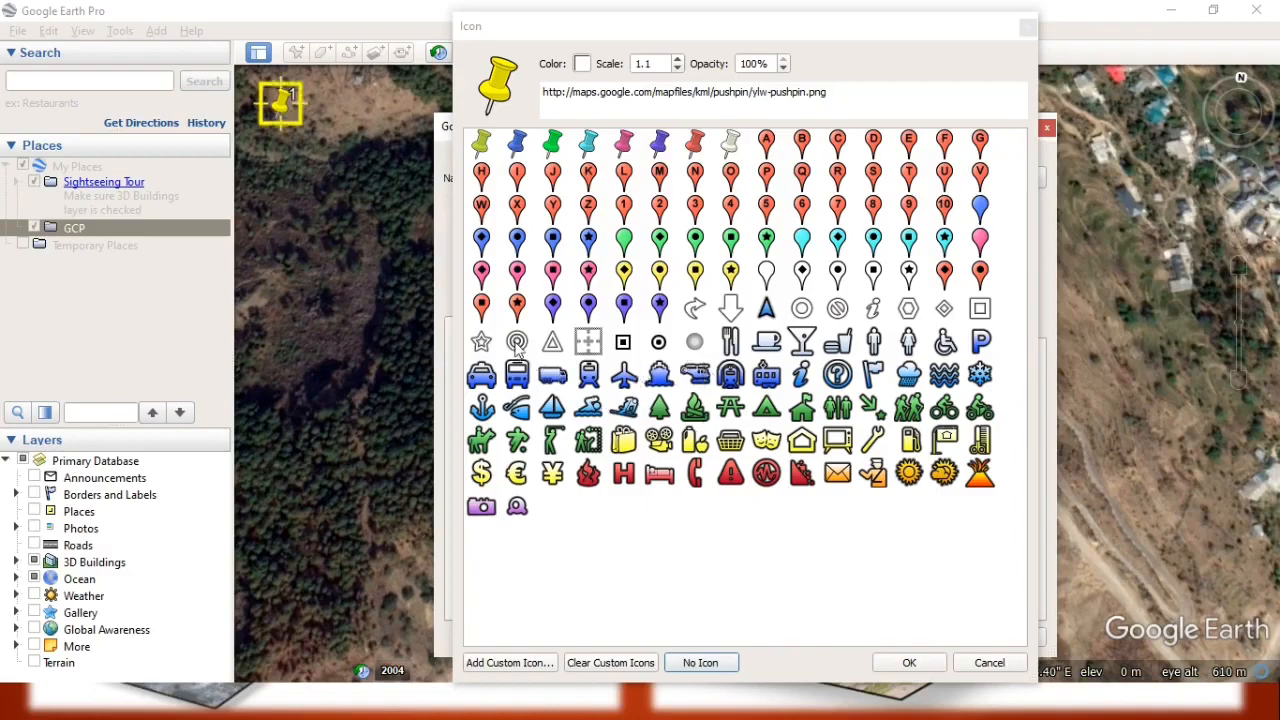
click(517, 343)
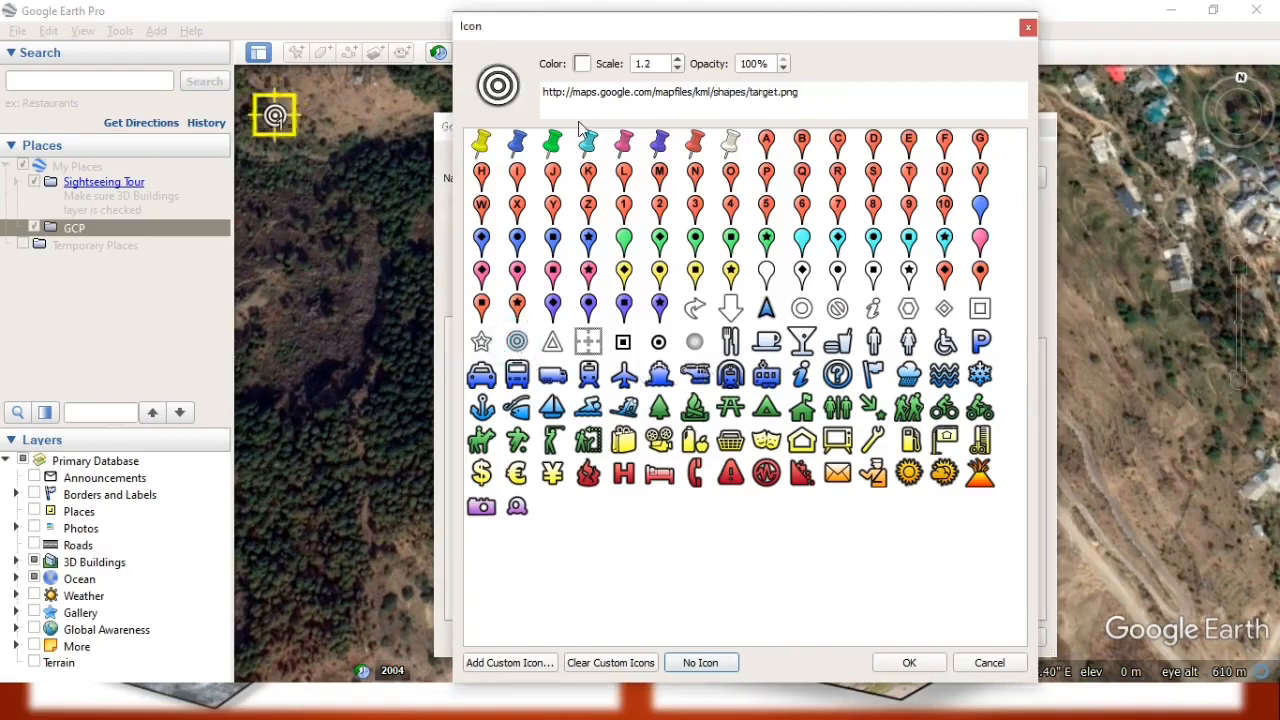
click(581, 63)
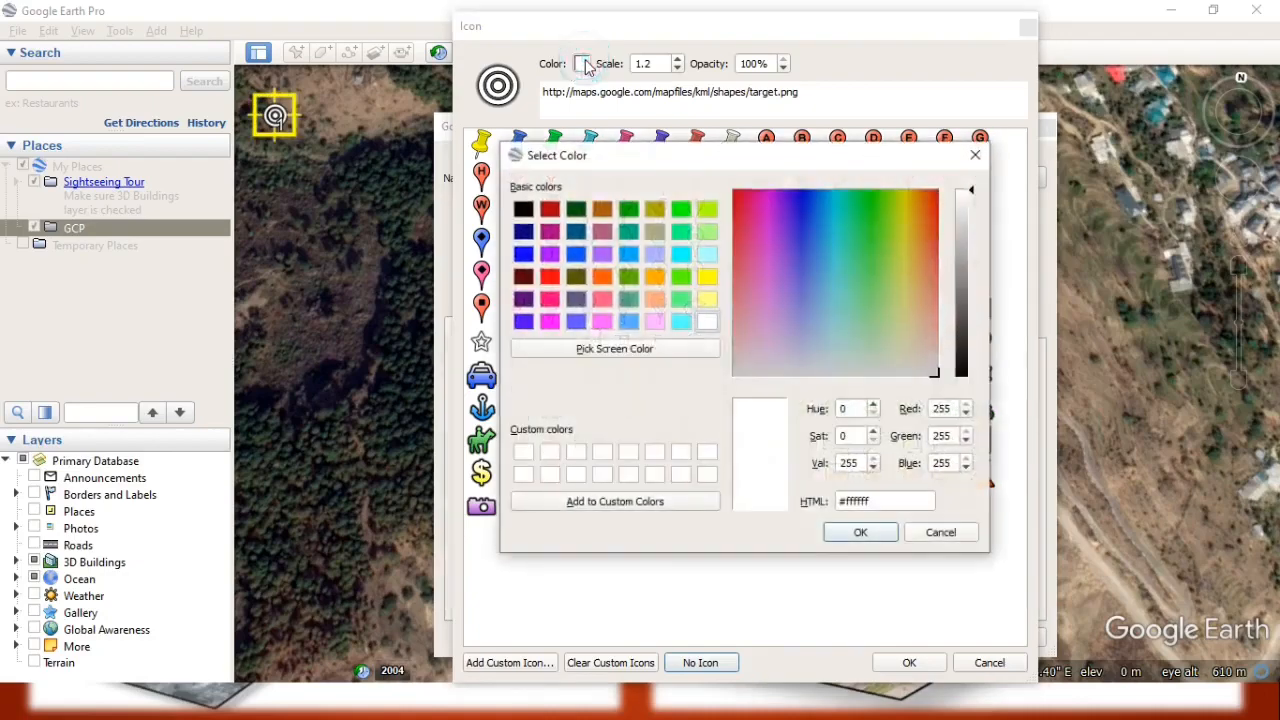
click(707, 276)
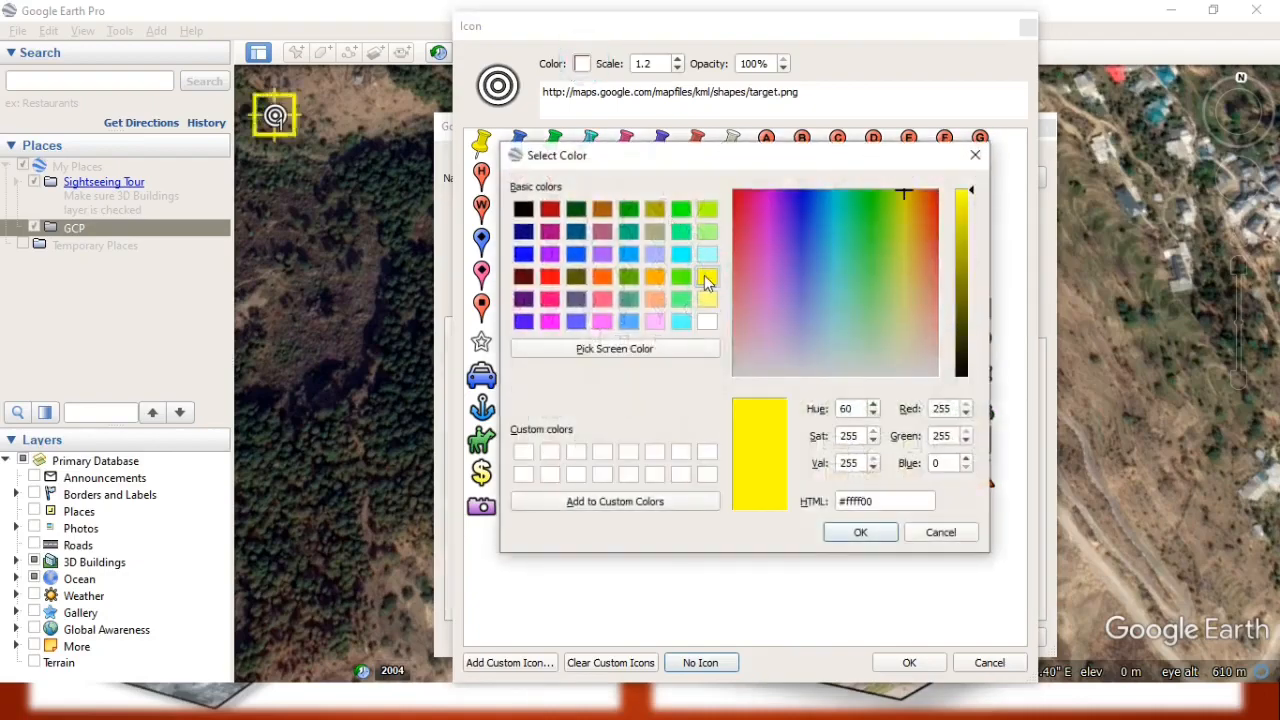
click(707, 209)
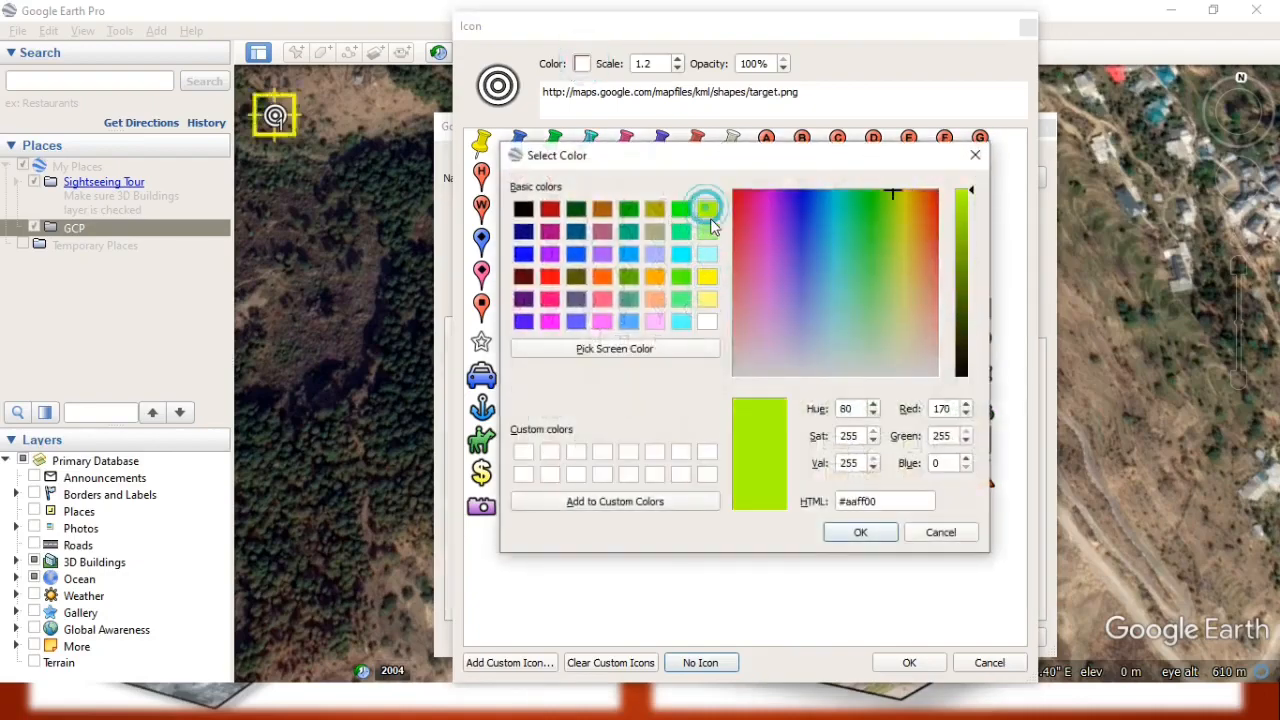
click(708, 278)
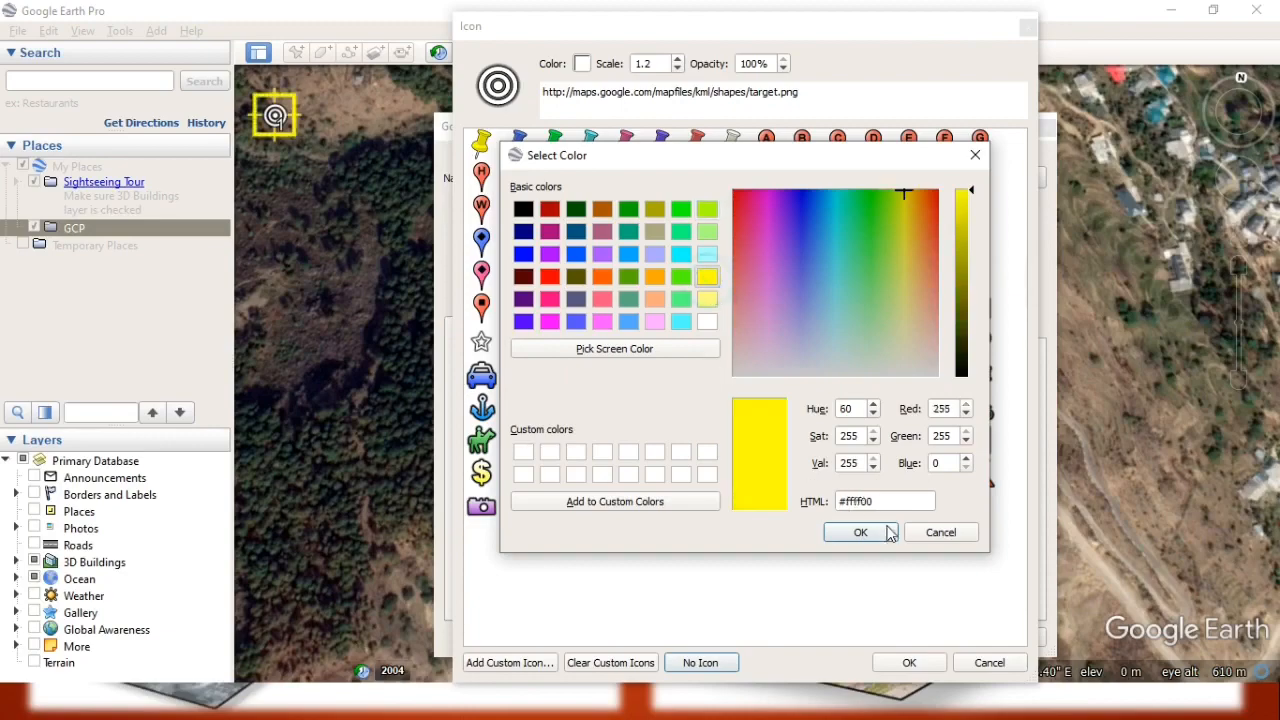
click(886, 533)
click(908, 662)
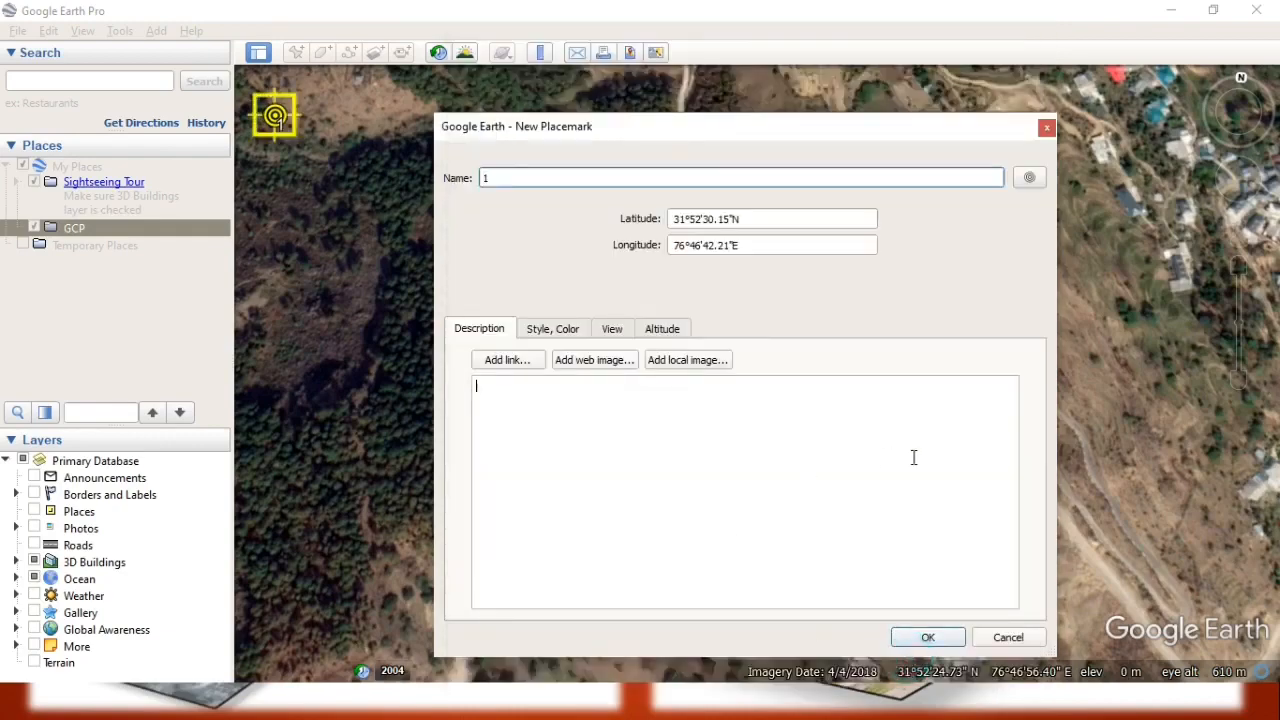
click(928, 637)
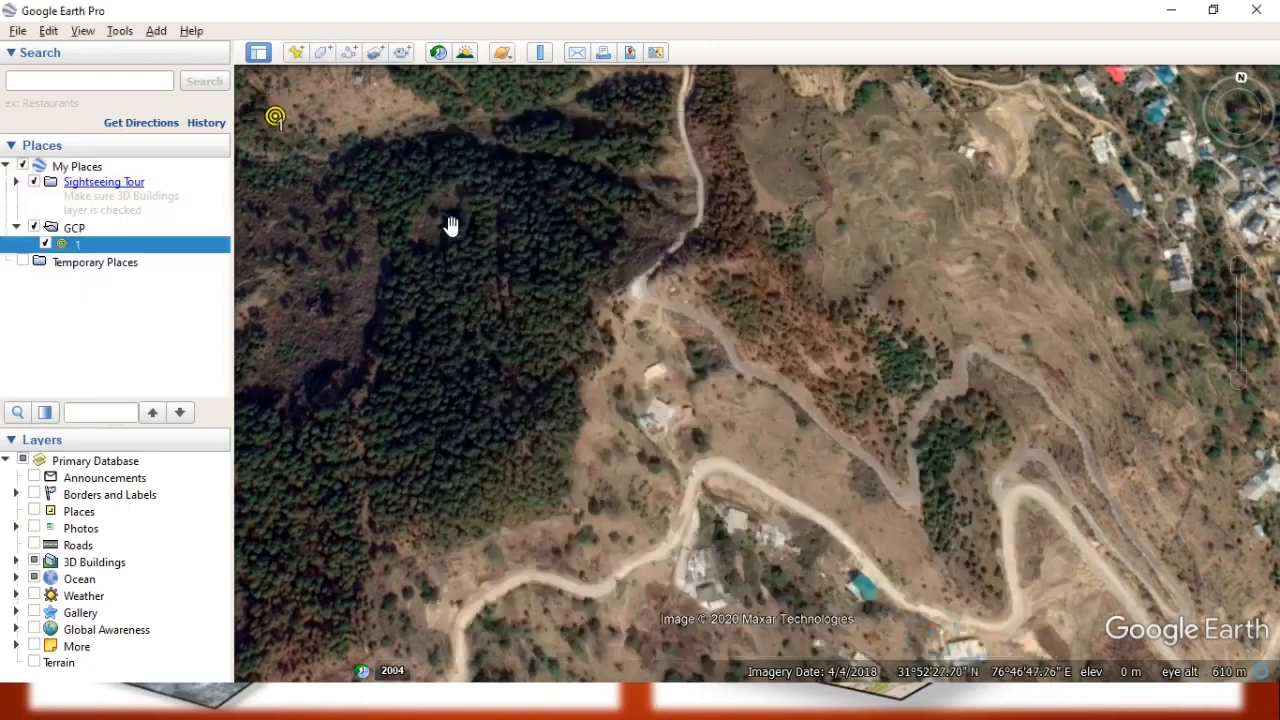
Add a placemark named 2 at the area's northeast corner near the houses, about 31°52'31.80"N, 76°47'7.16"E.
click(296, 55)
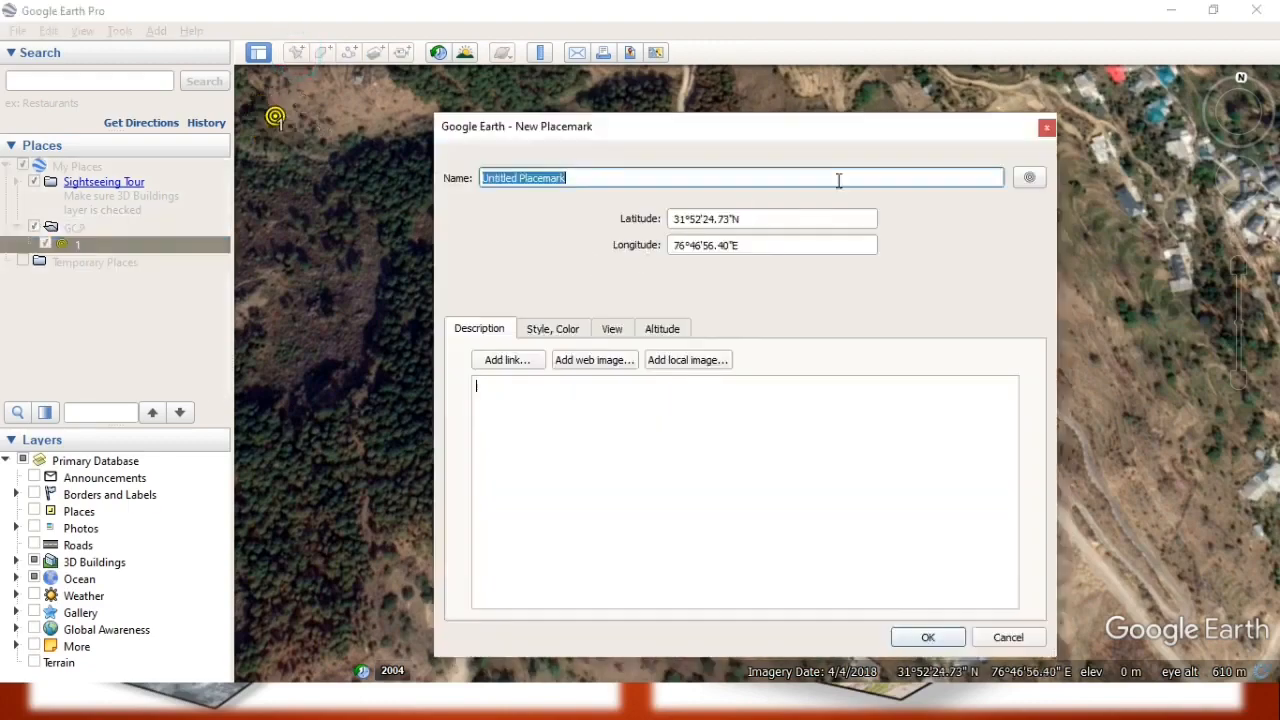
drag(660, 132, 237, 134)
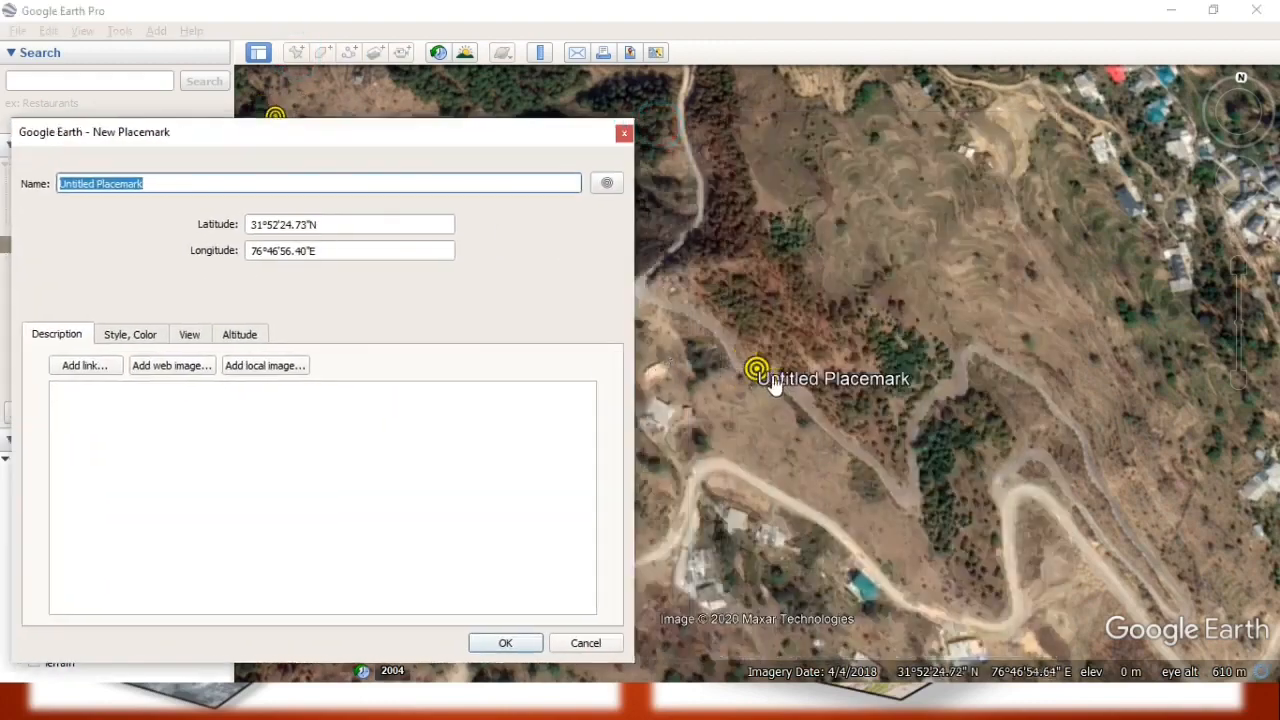
drag(758, 368, 1157, 114)
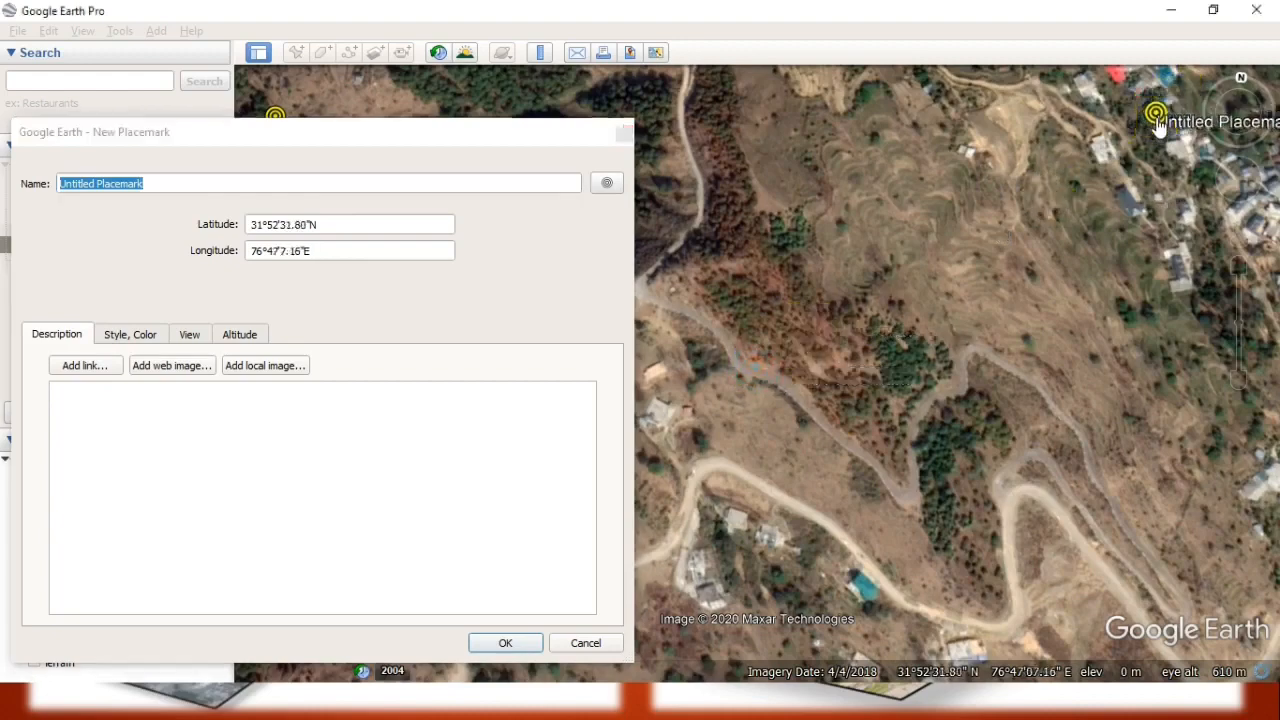
drag(280, 143, 426, 136)
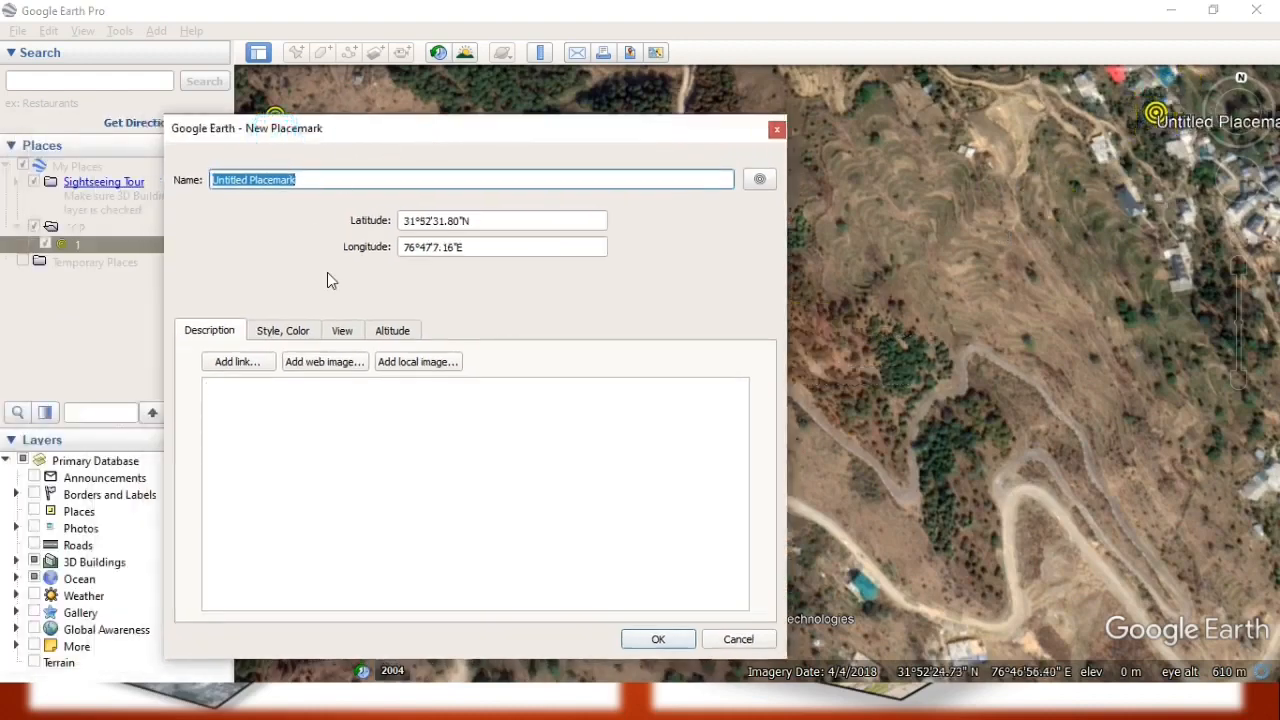
triple_click(351, 177)
text(2)
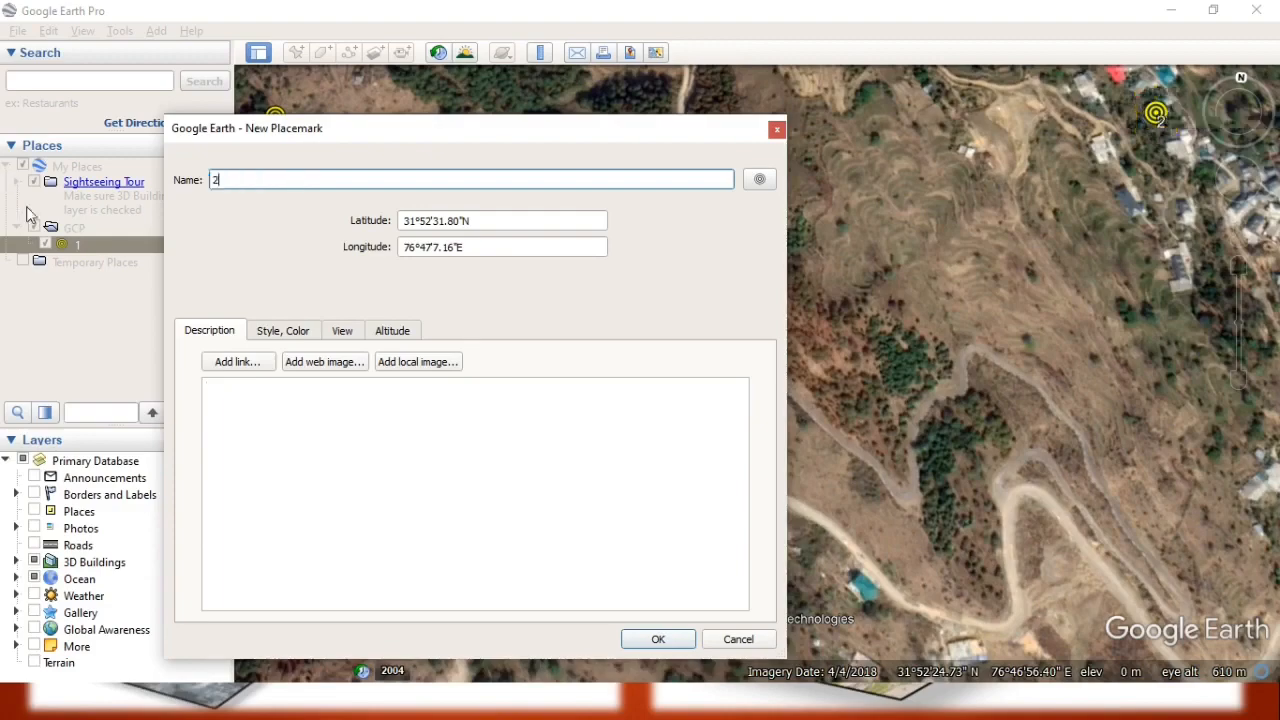
click(283, 400)
click(656, 639)
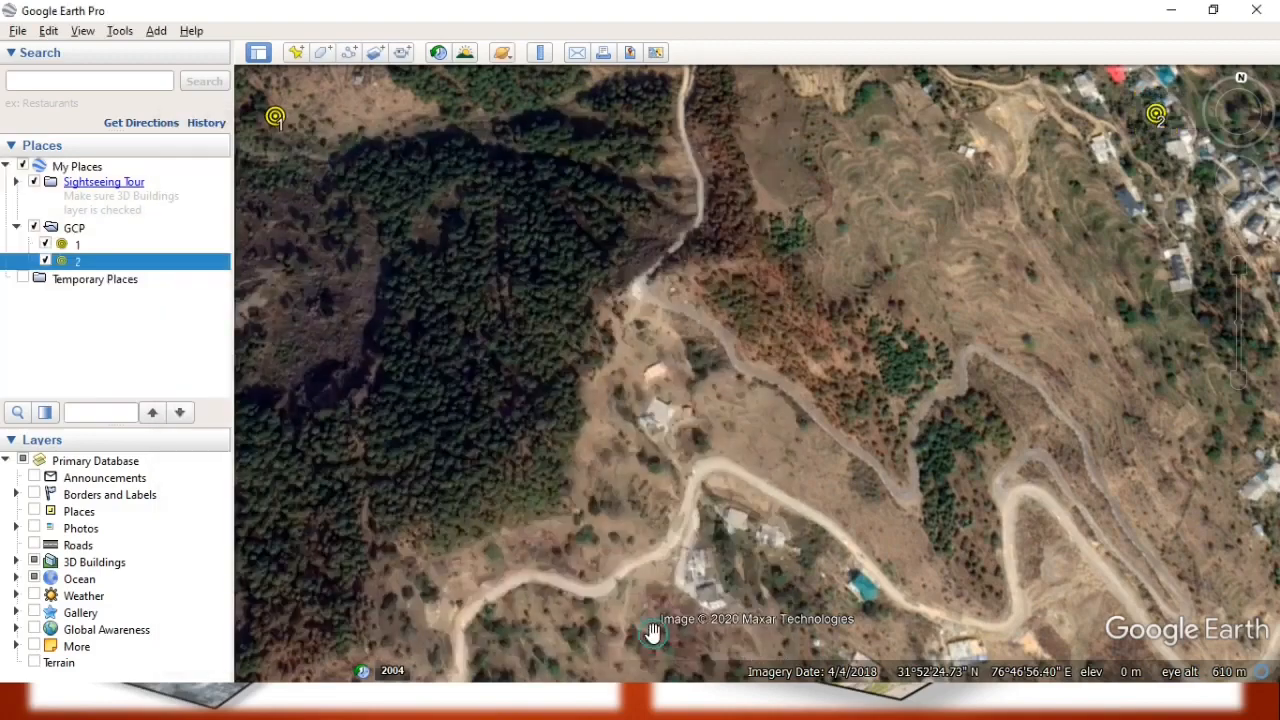
Add a placemark named 3 at the area's southeast corner beside the hairpin road, about 31°52'20.37"N, 76°47'8.08"E.
click(293, 53)
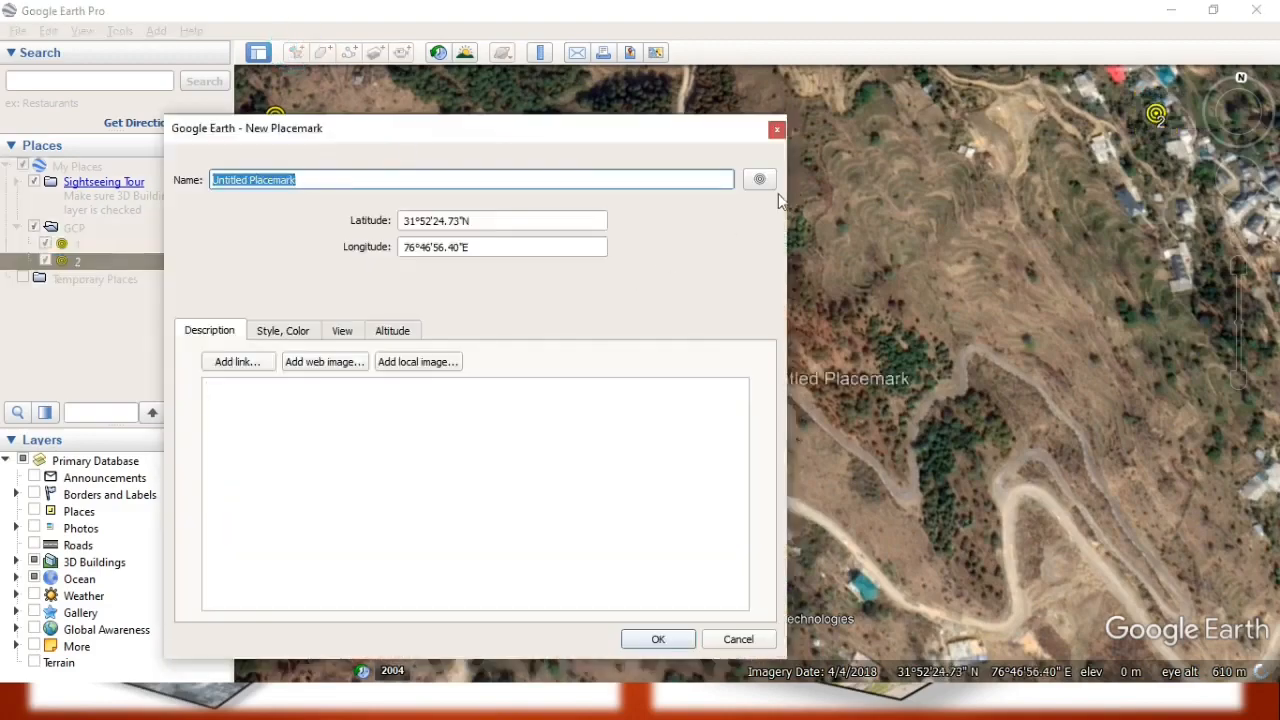
drag(645, 150, 440, 206)
drag(772, 388, 1210, 606)
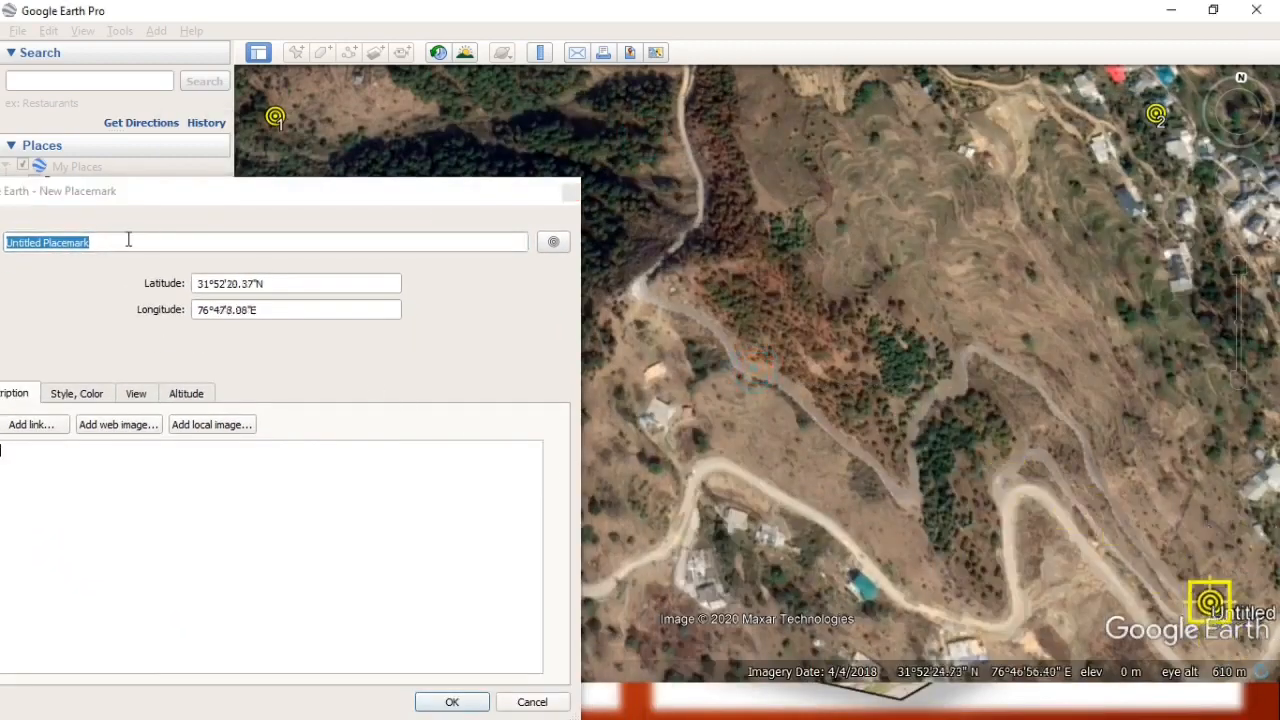
drag(251, 200, 574, 195)
click(433, 236)
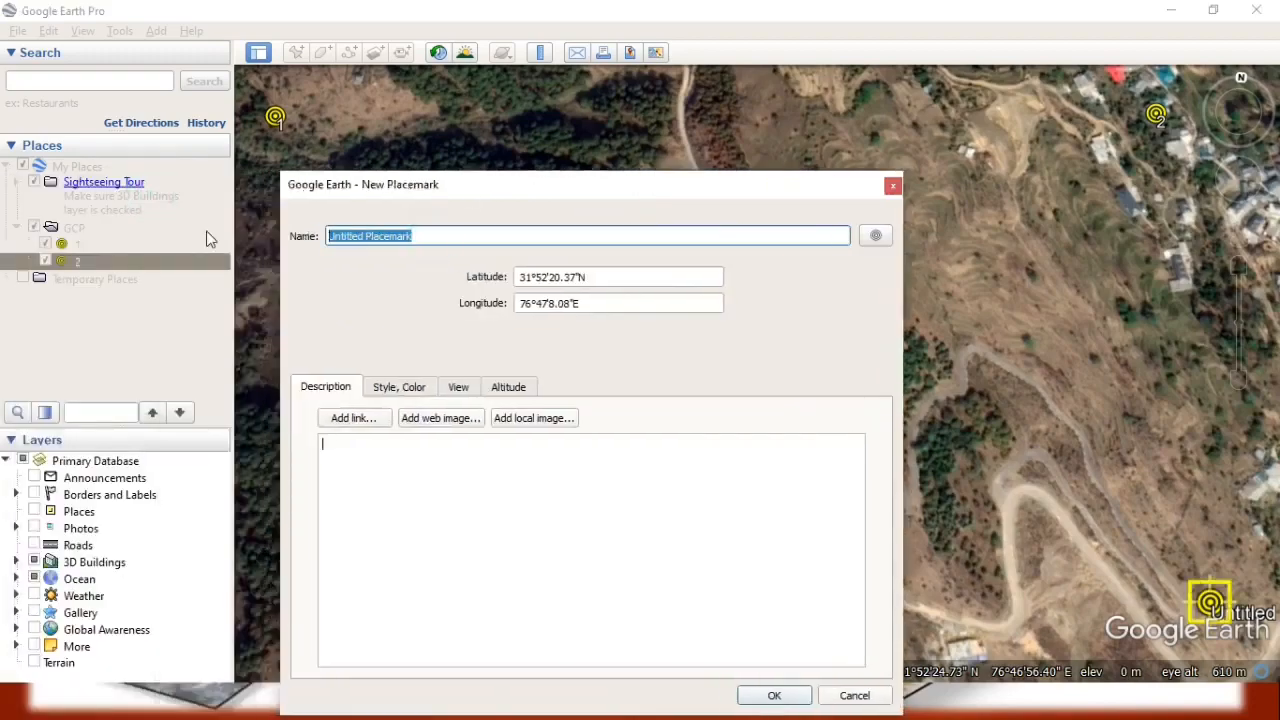
text(3)
click(748, 695)
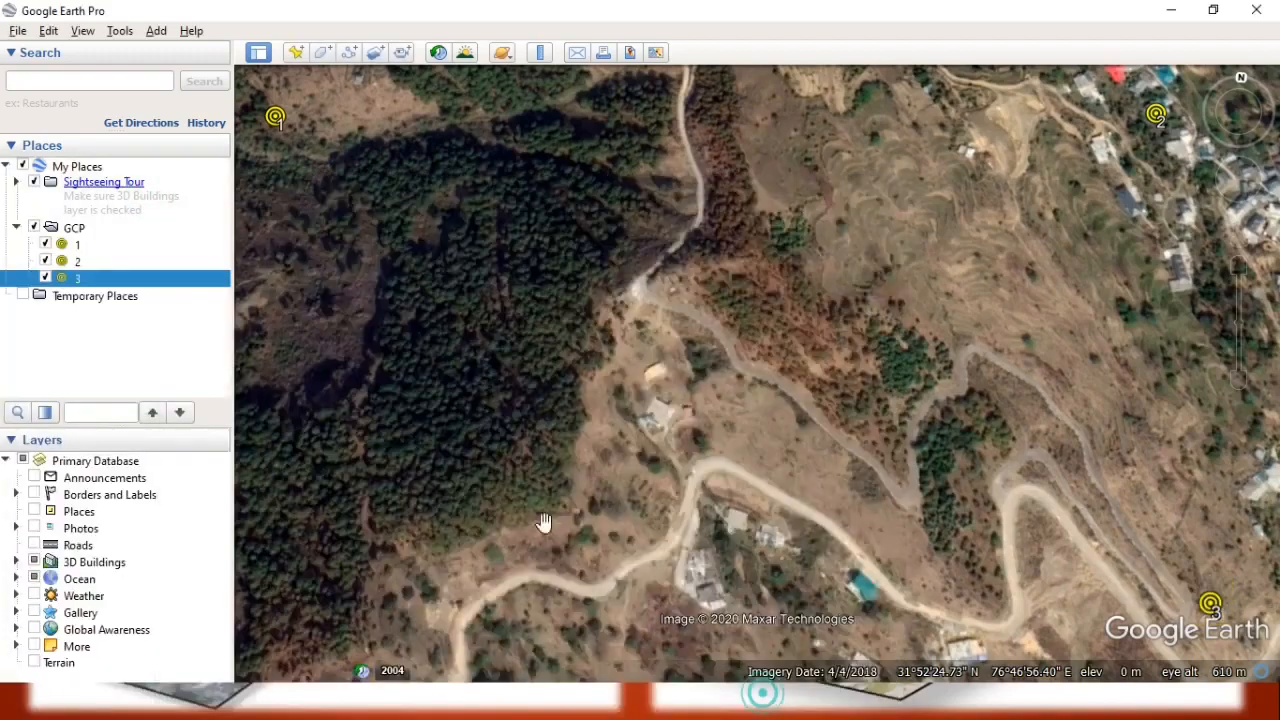
Add a placemark named 4 at the area's southwest corner in the forest, about 31°52'17.99"N, 76°46'45.13"E.
click(296, 52)
drag(650, 190, 1115, 118)
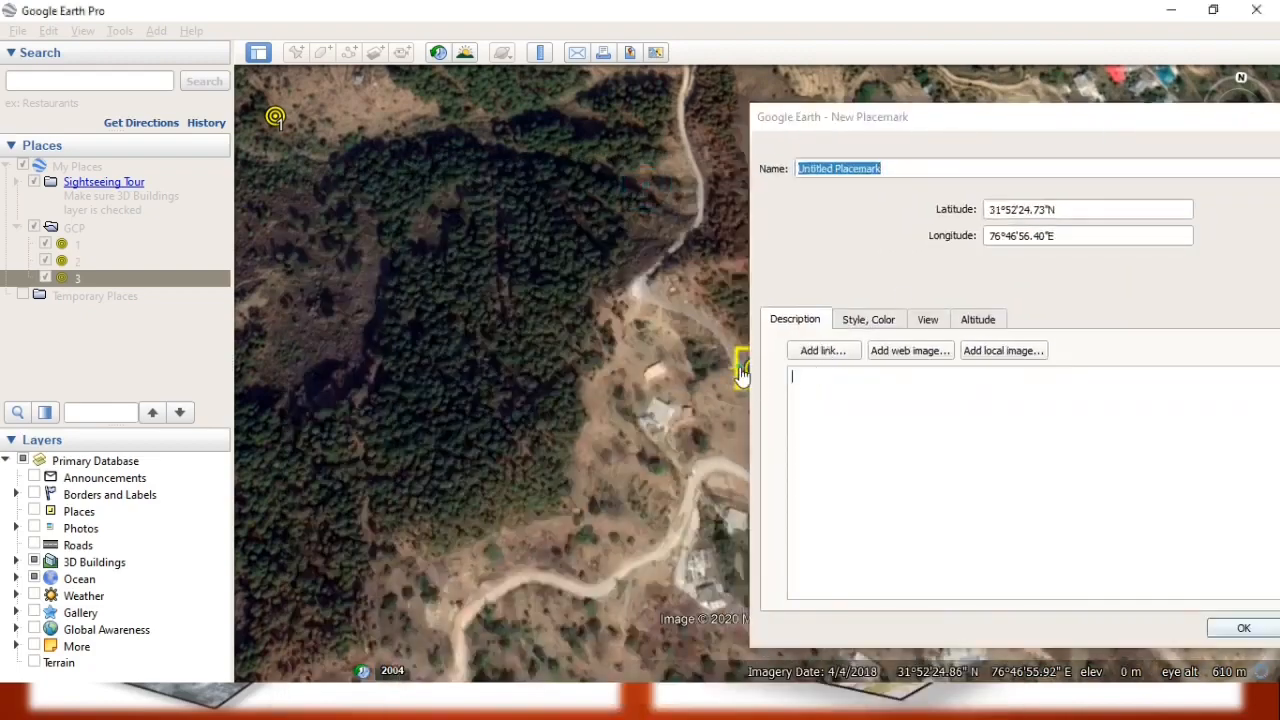
drag(744, 372, 279, 663)
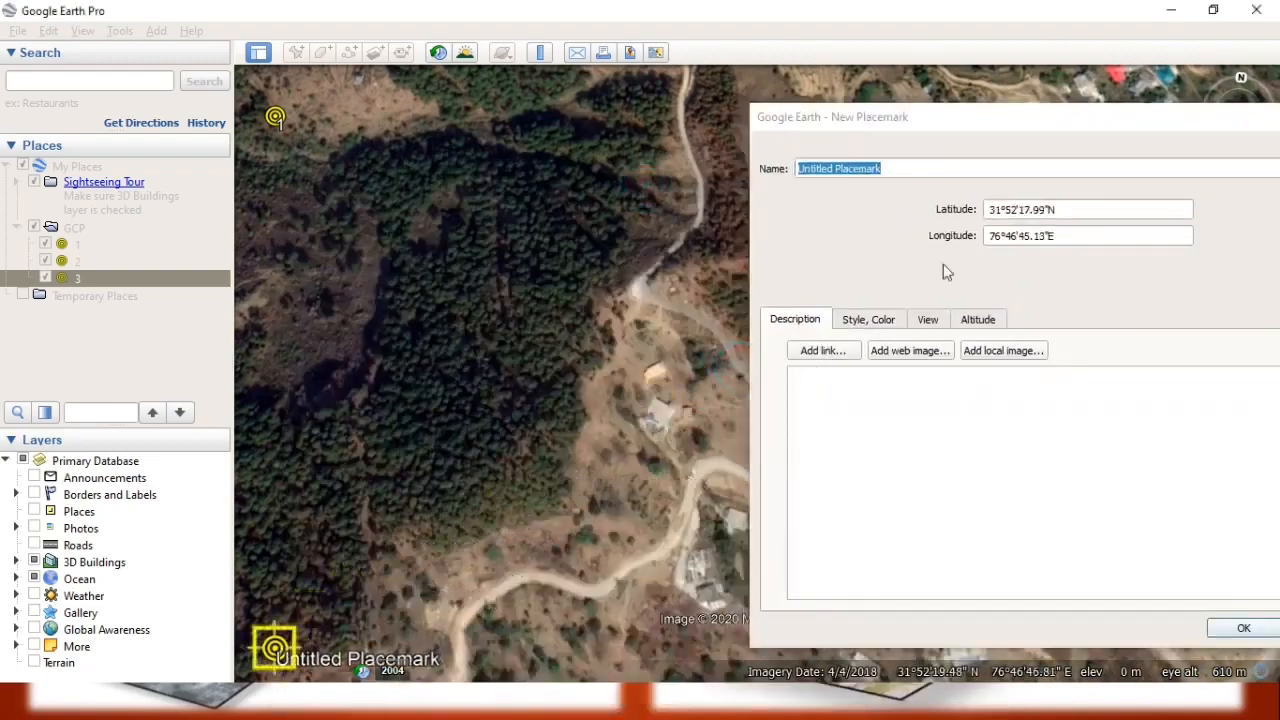
text(4)
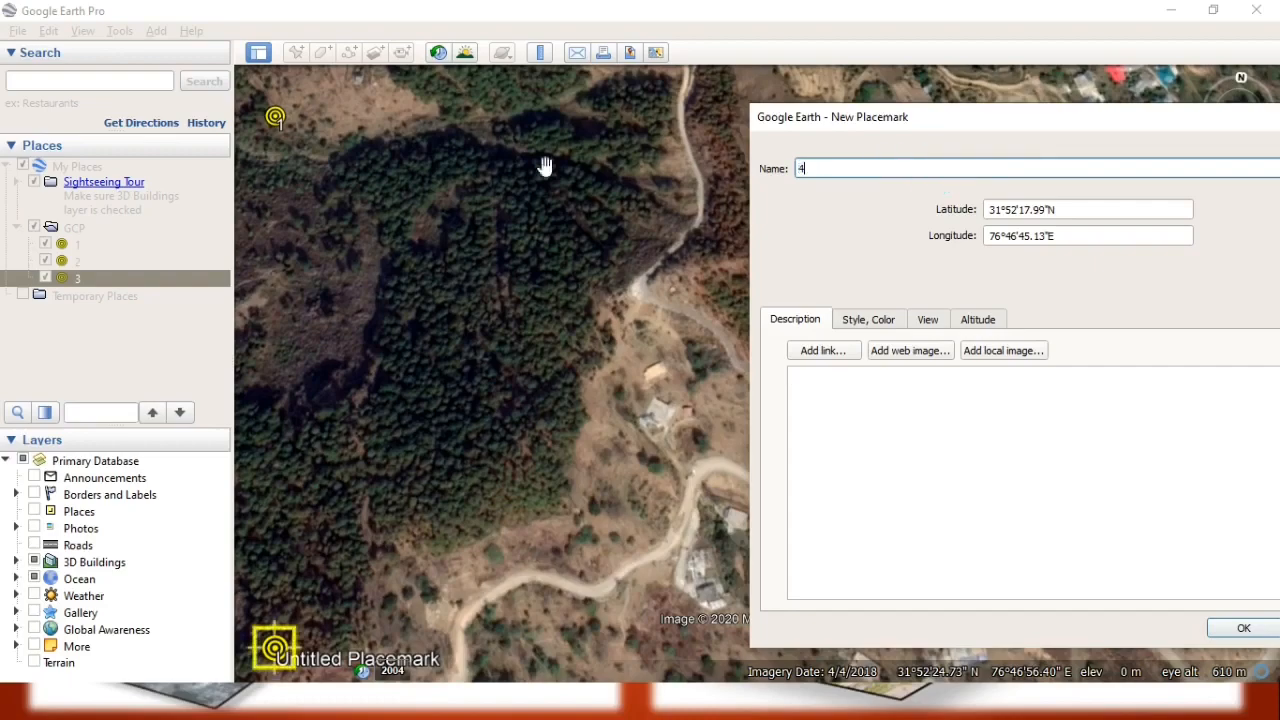
click(1237, 628)
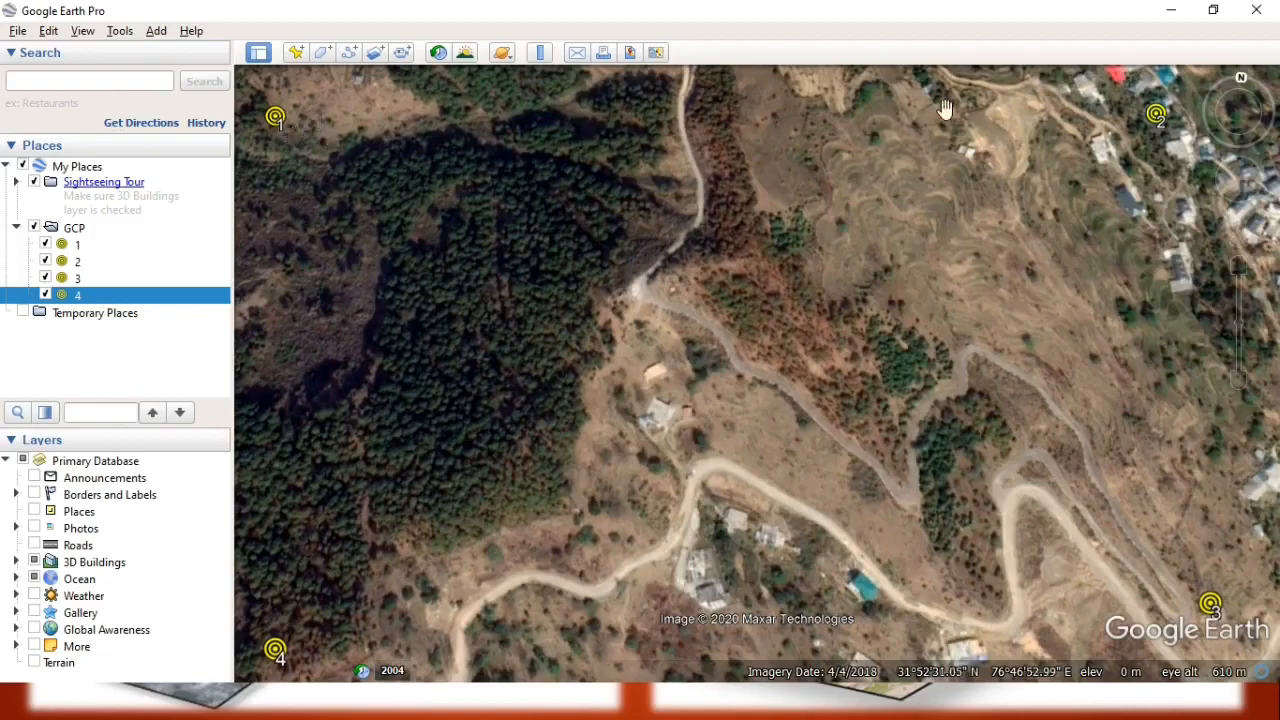
Set up the view for saving as an image, with the title and description, legend, scale and compass turned off.
click(18, 32)
mouse_move(66, 73)
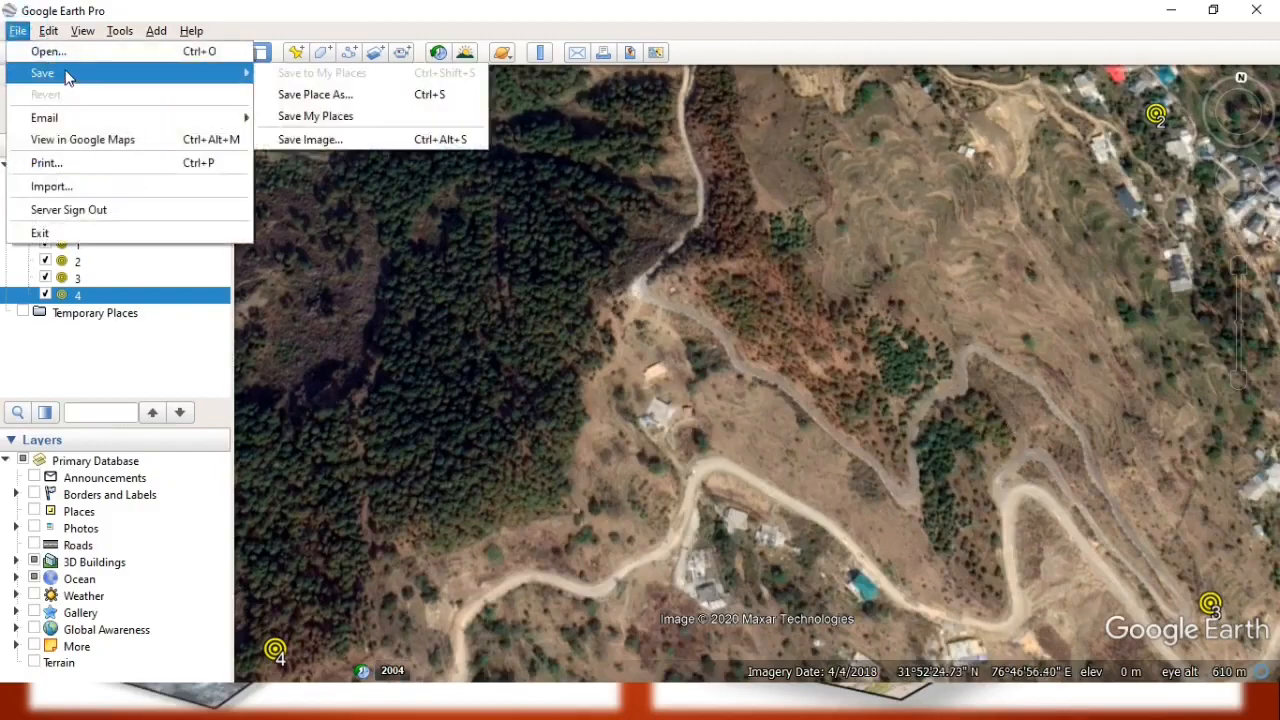
click(349, 137)
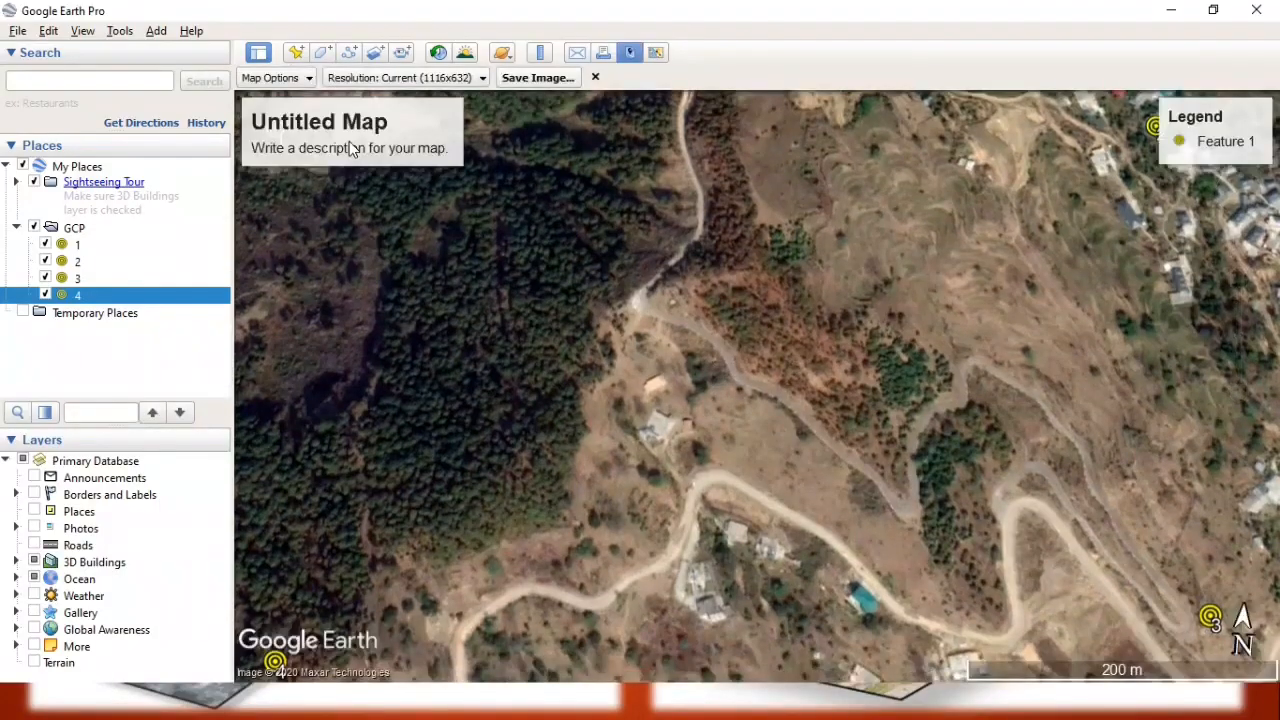
mouse_move(352, 150)
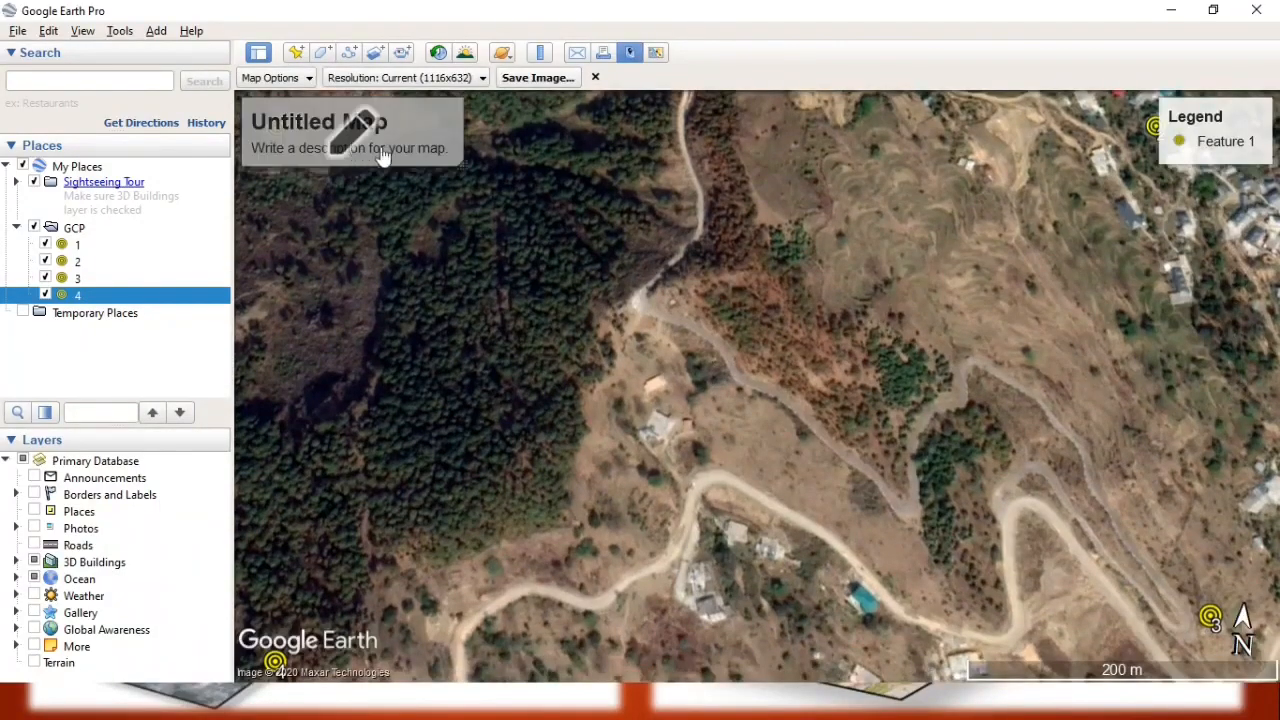
click(303, 77)
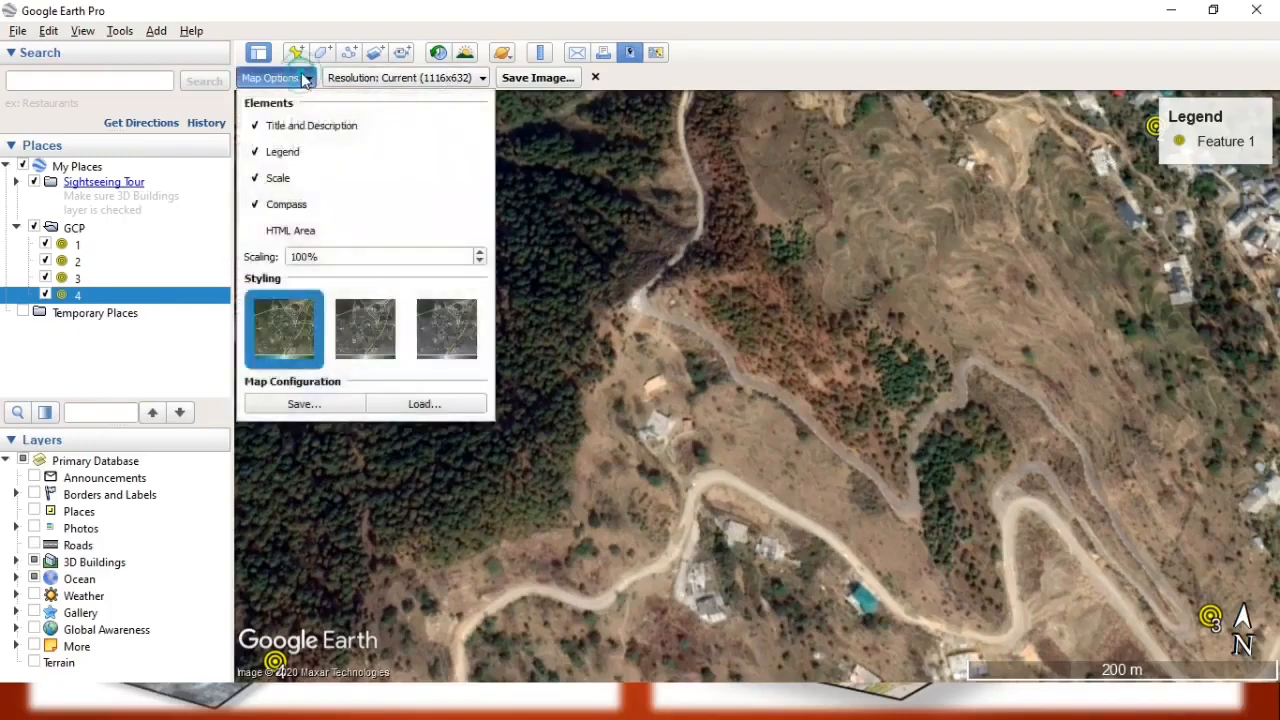
click(277, 152)
click(278, 178)
click(280, 204)
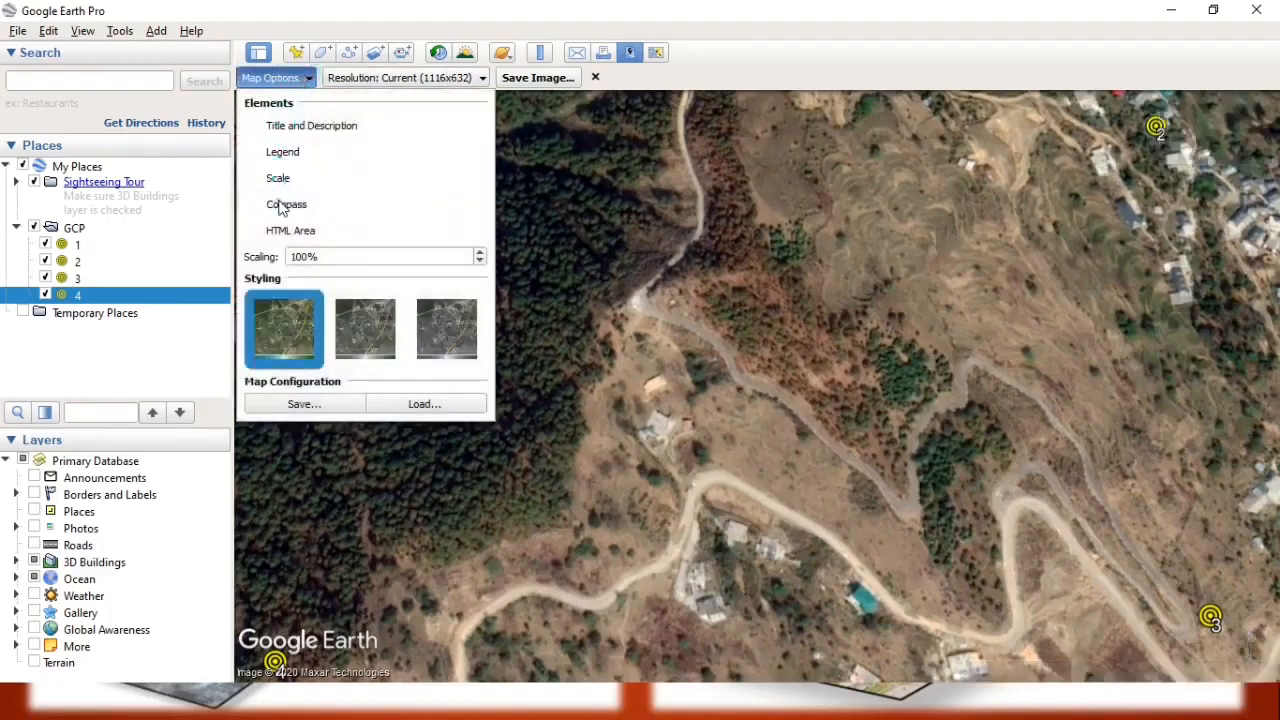
click(430, 80)
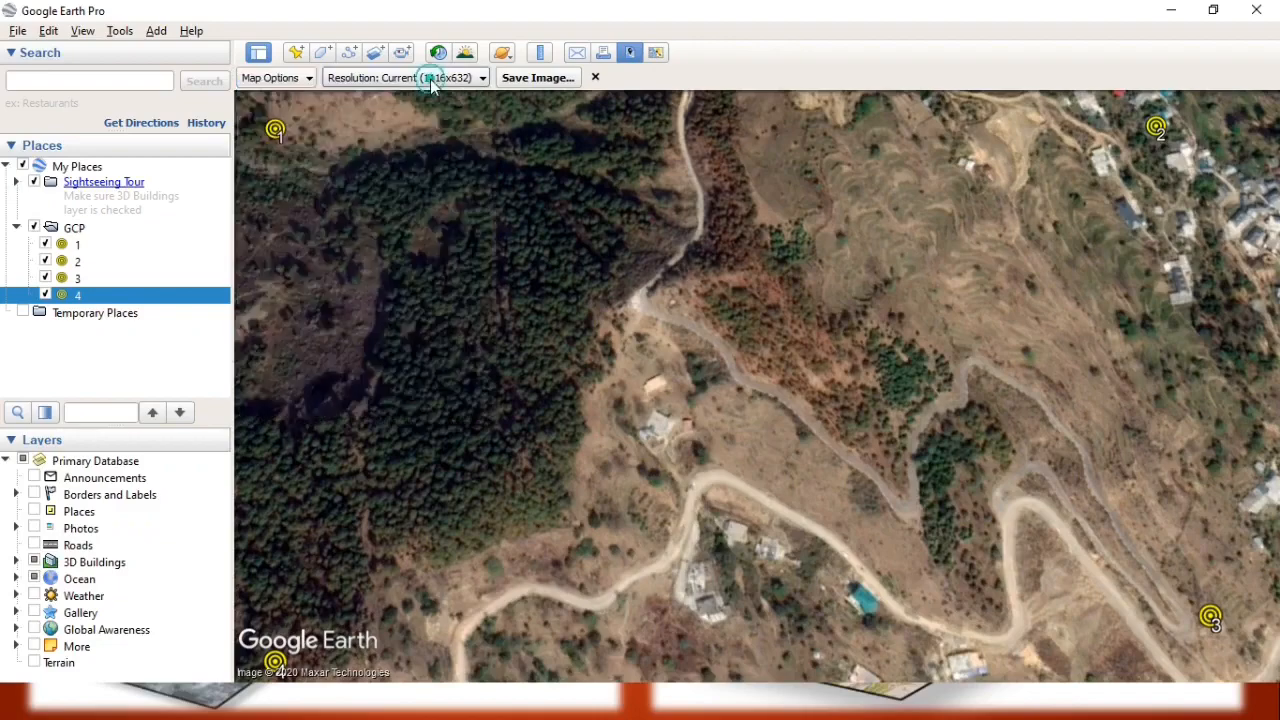
Review the available output resolutions for the map image, keeping Current (1116x632).
click(436, 82)
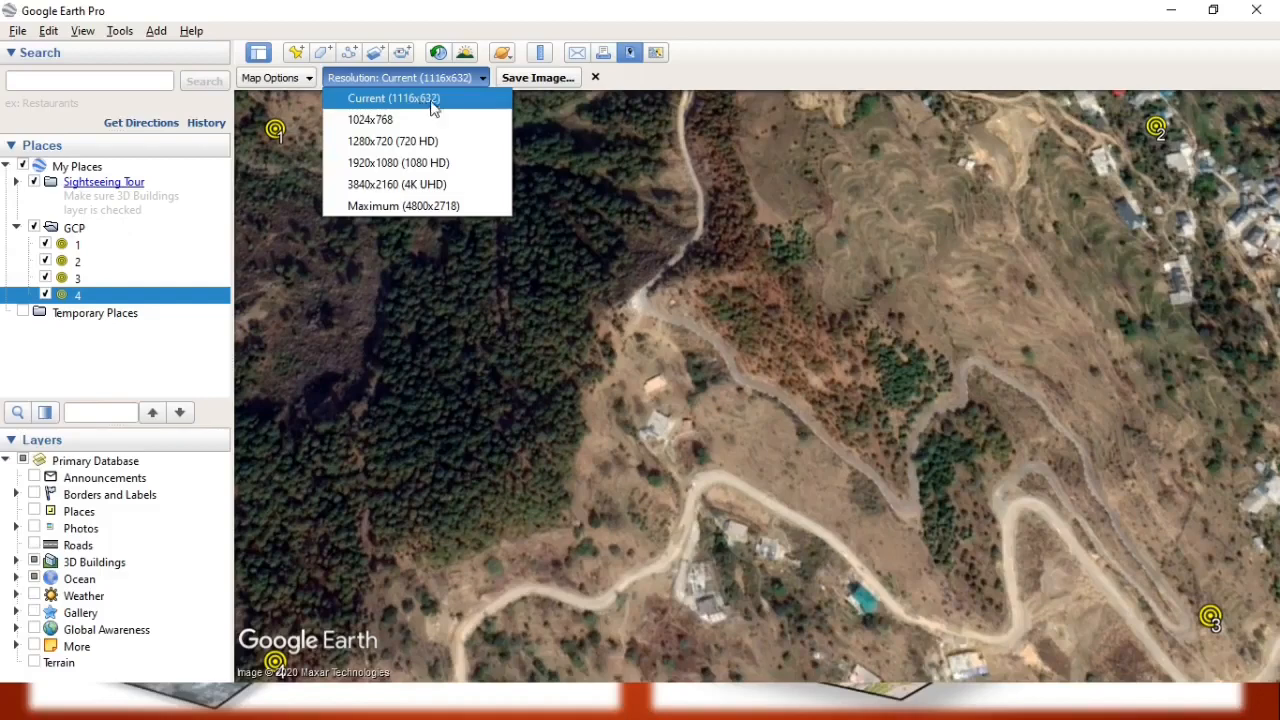
click(670, 84)
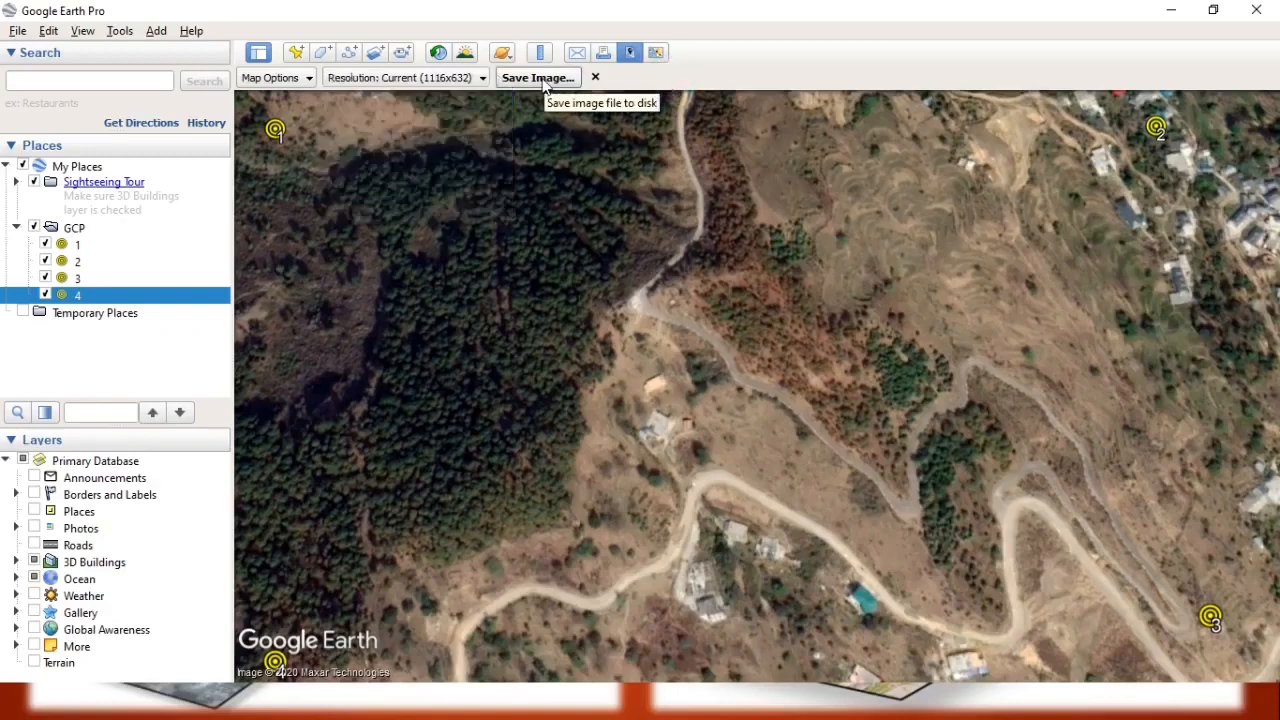
click(427, 78)
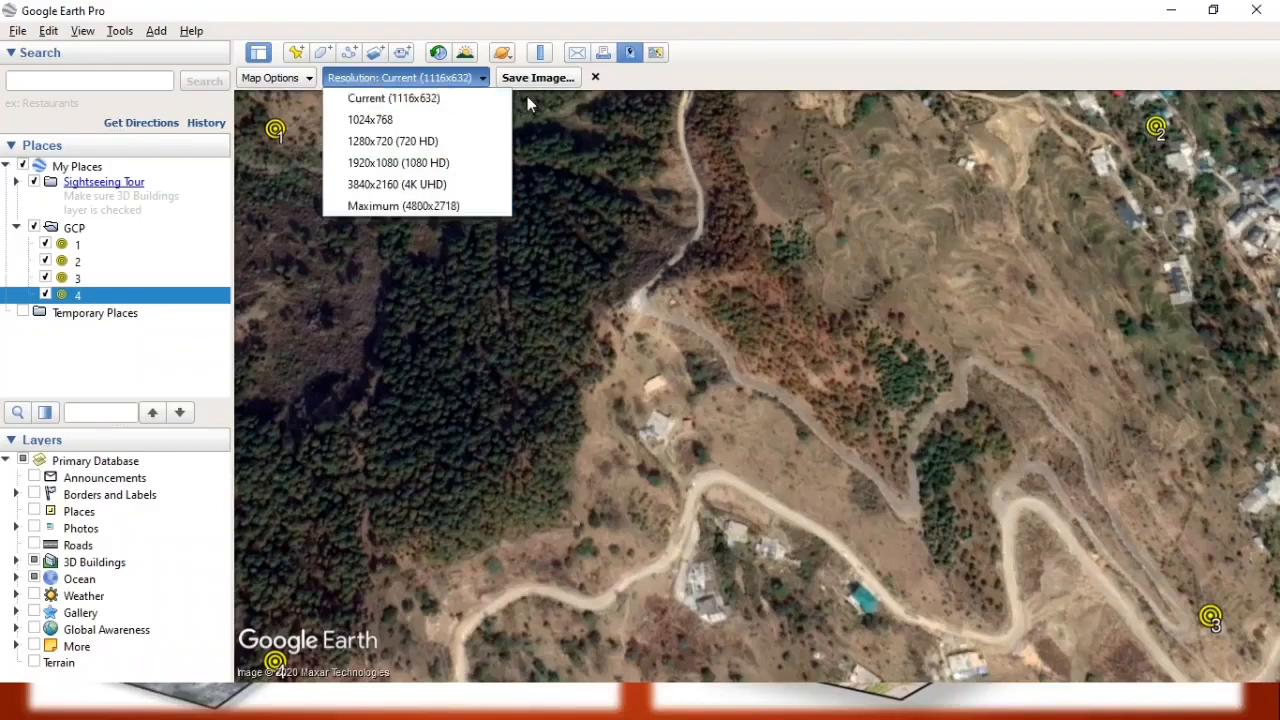
click(620, 82)
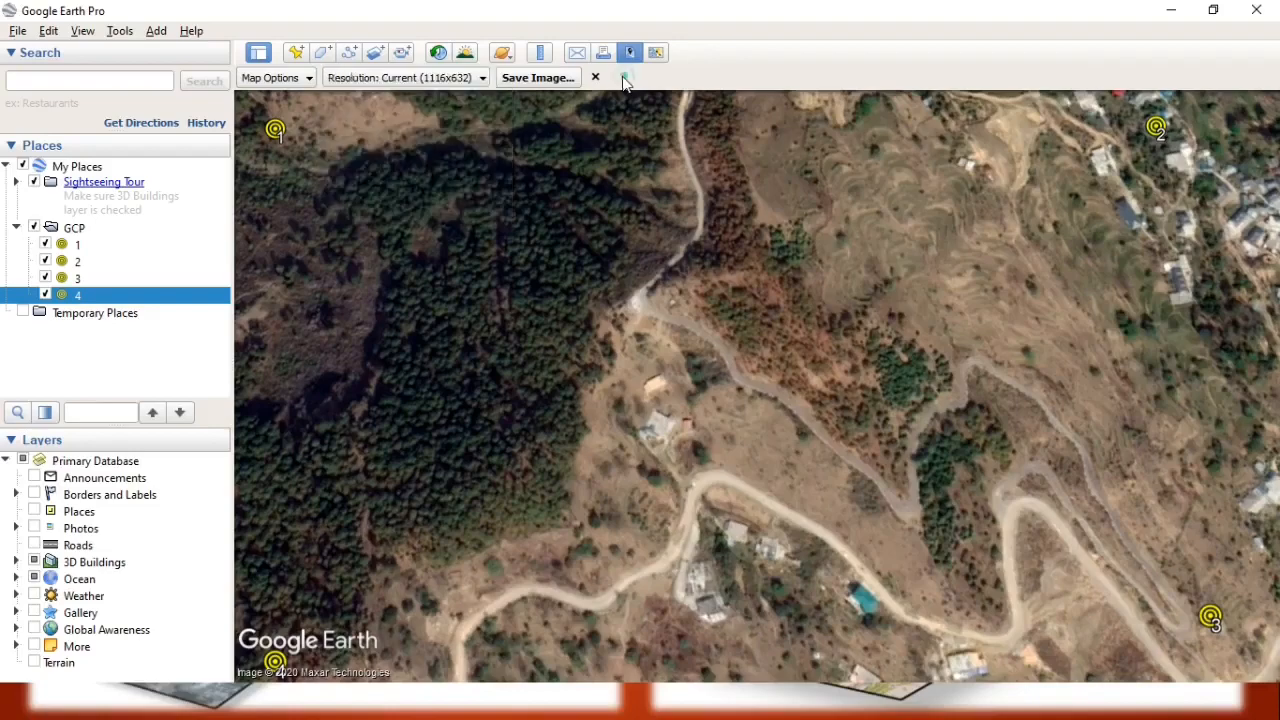
Save the map image as a JPEG named Image in the GIS Training folder on New Volume (F:).
click(531, 80)
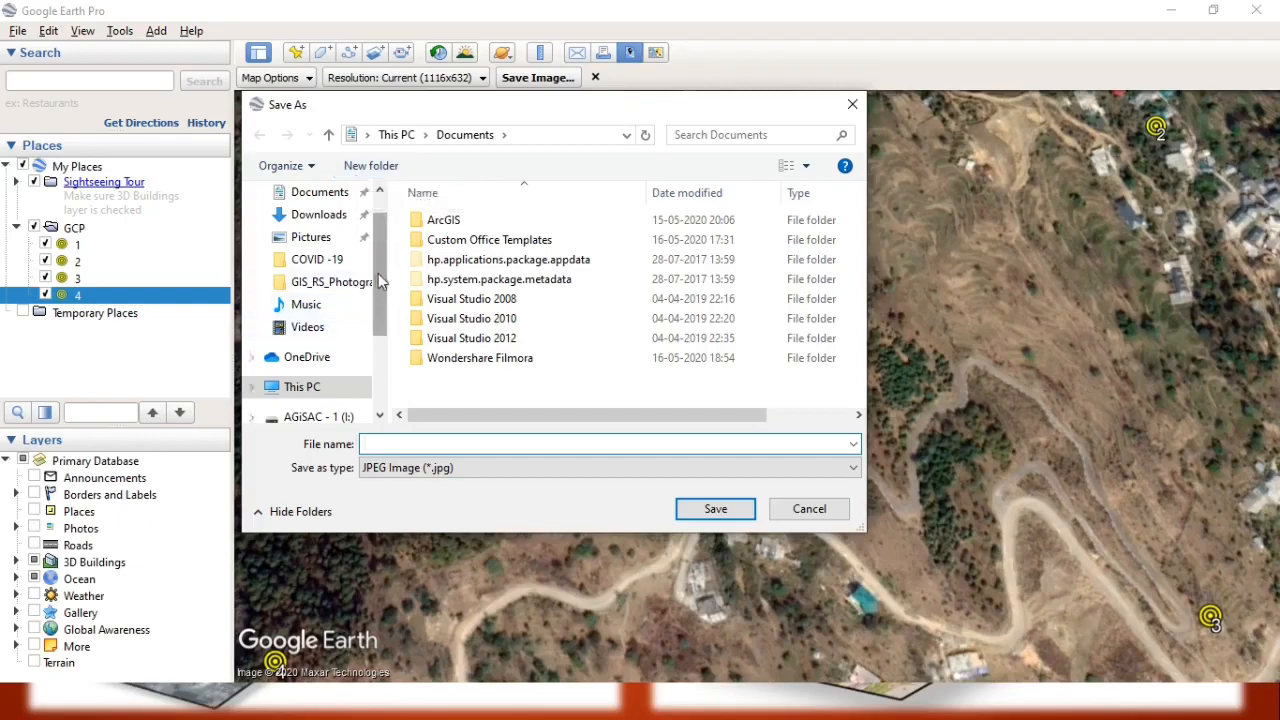
drag(380, 271, 371, 321)
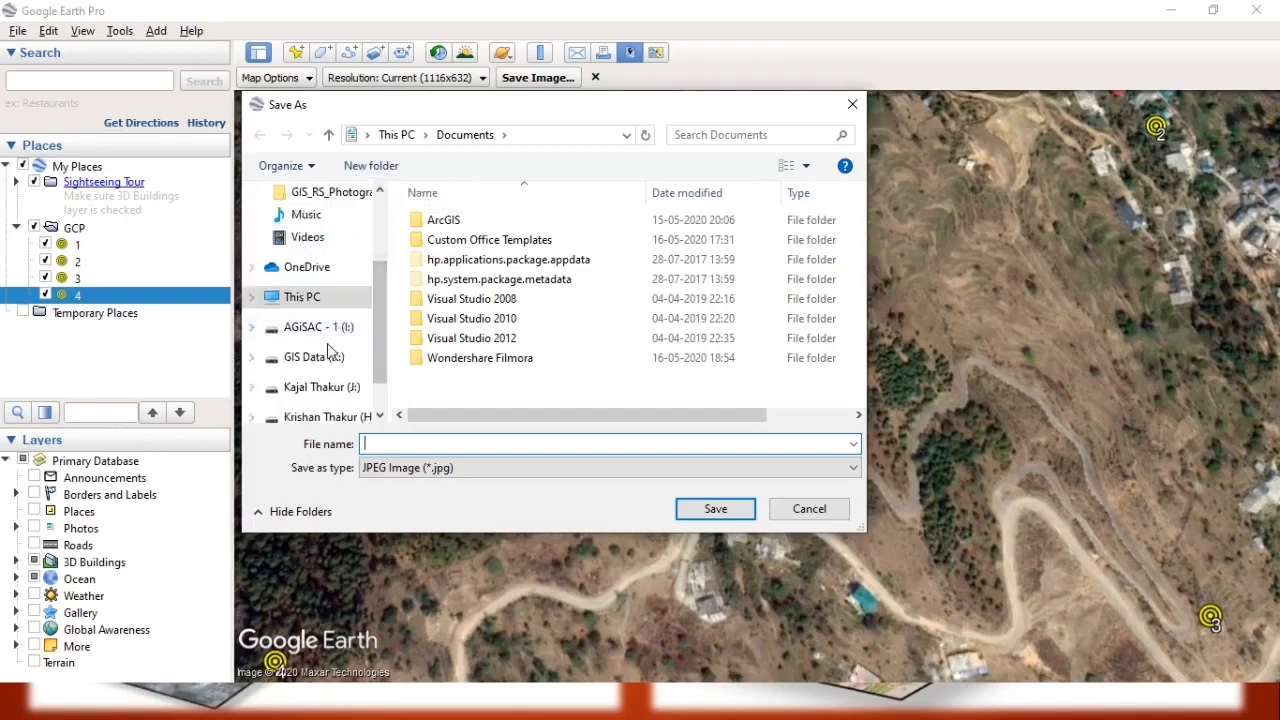
click(308, 299)
scroll(505, 288, down, 10)
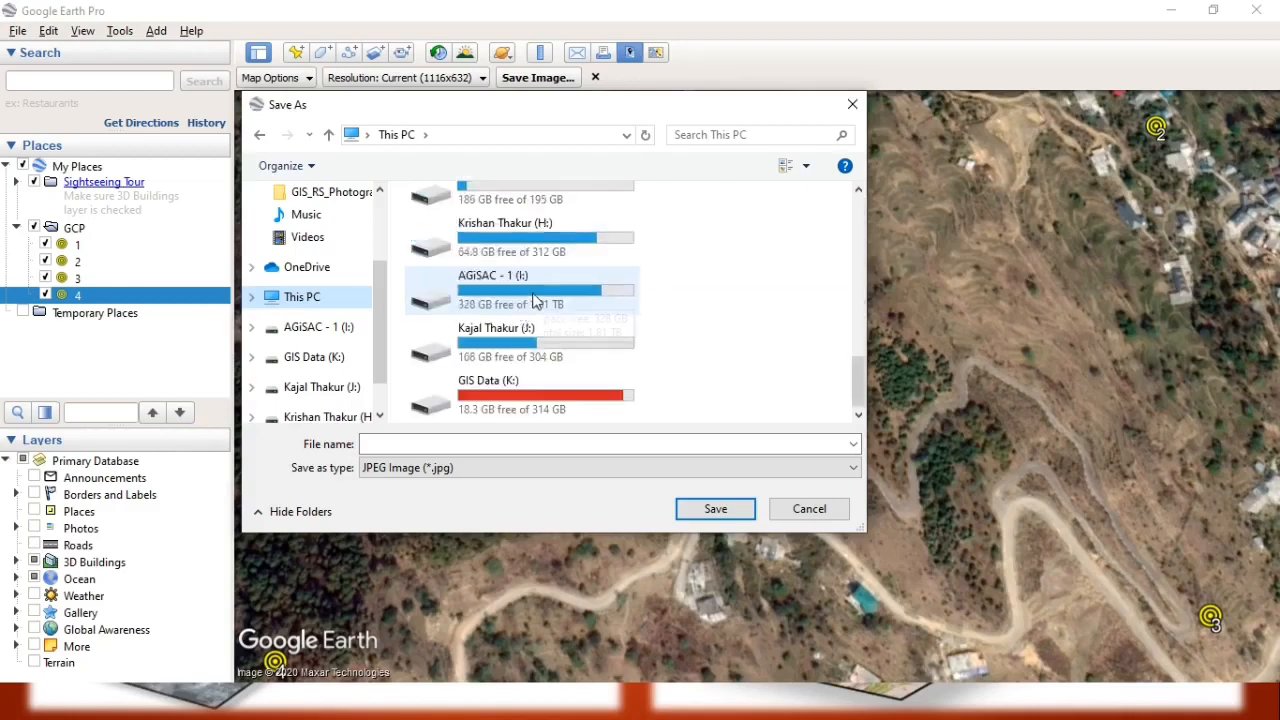
scroll(534, 290, up, 3)
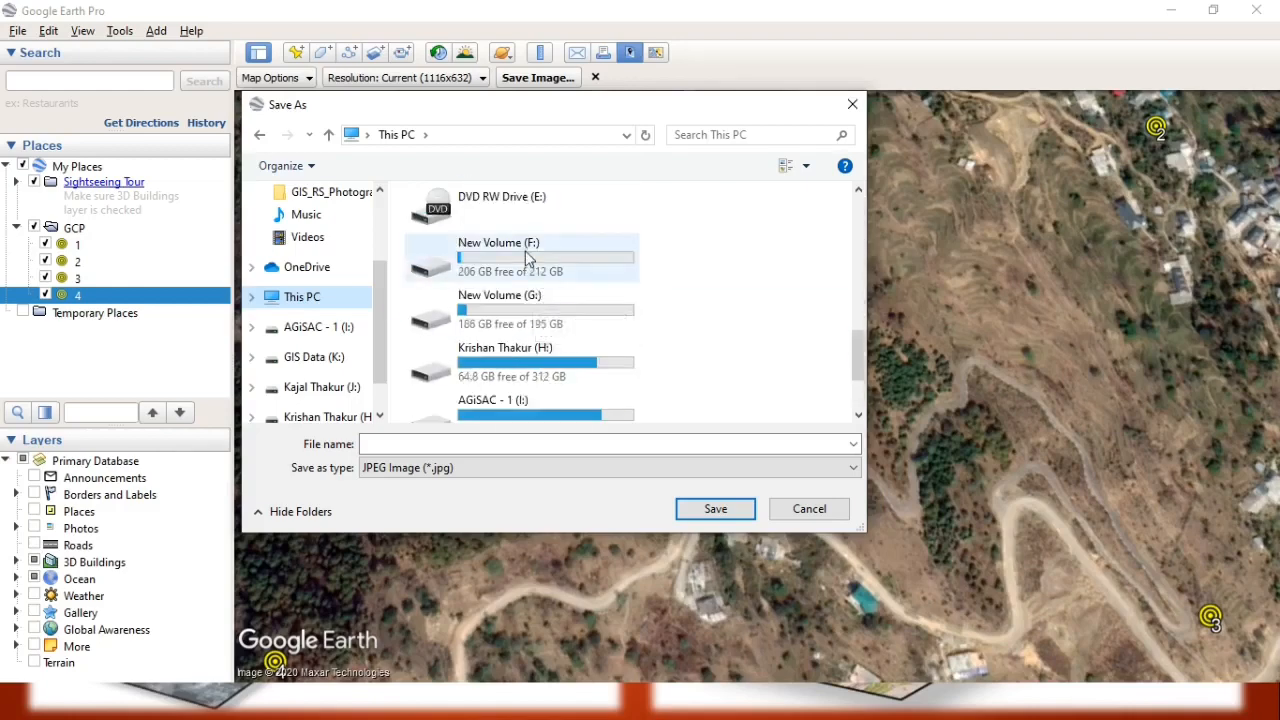
double_click(525, 255)
double_click(458, 261)
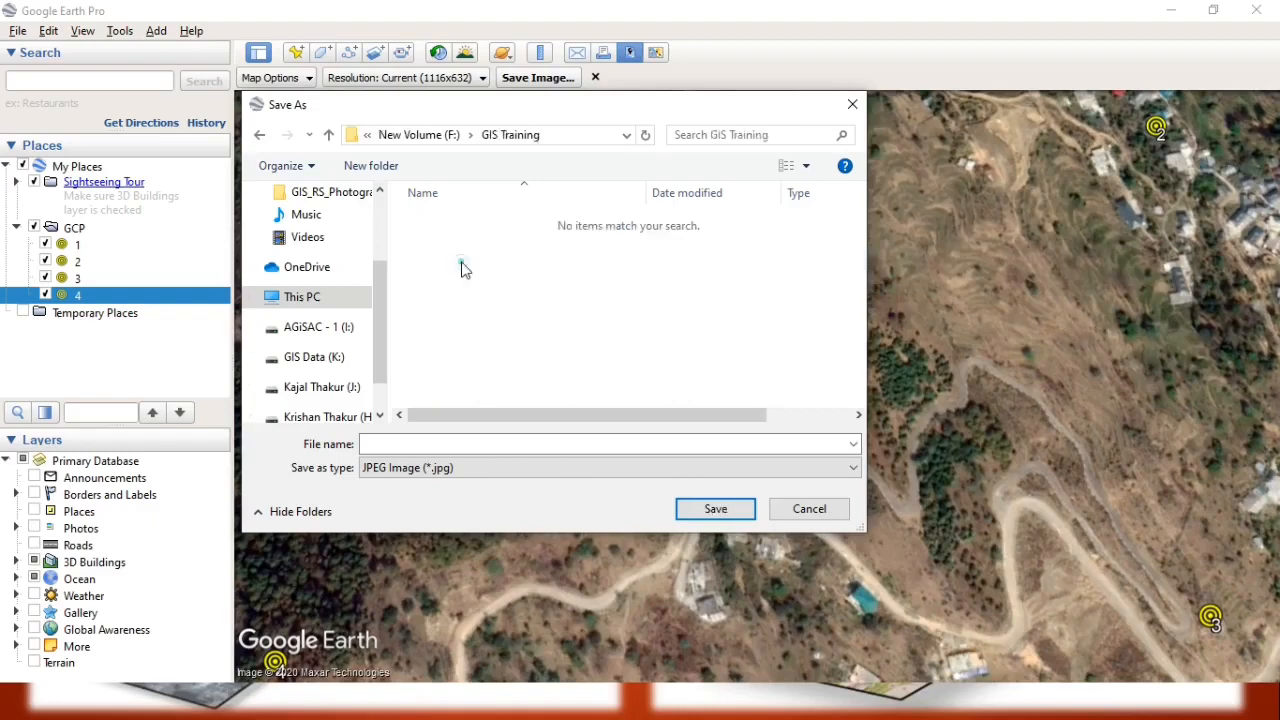
click(391, 444)
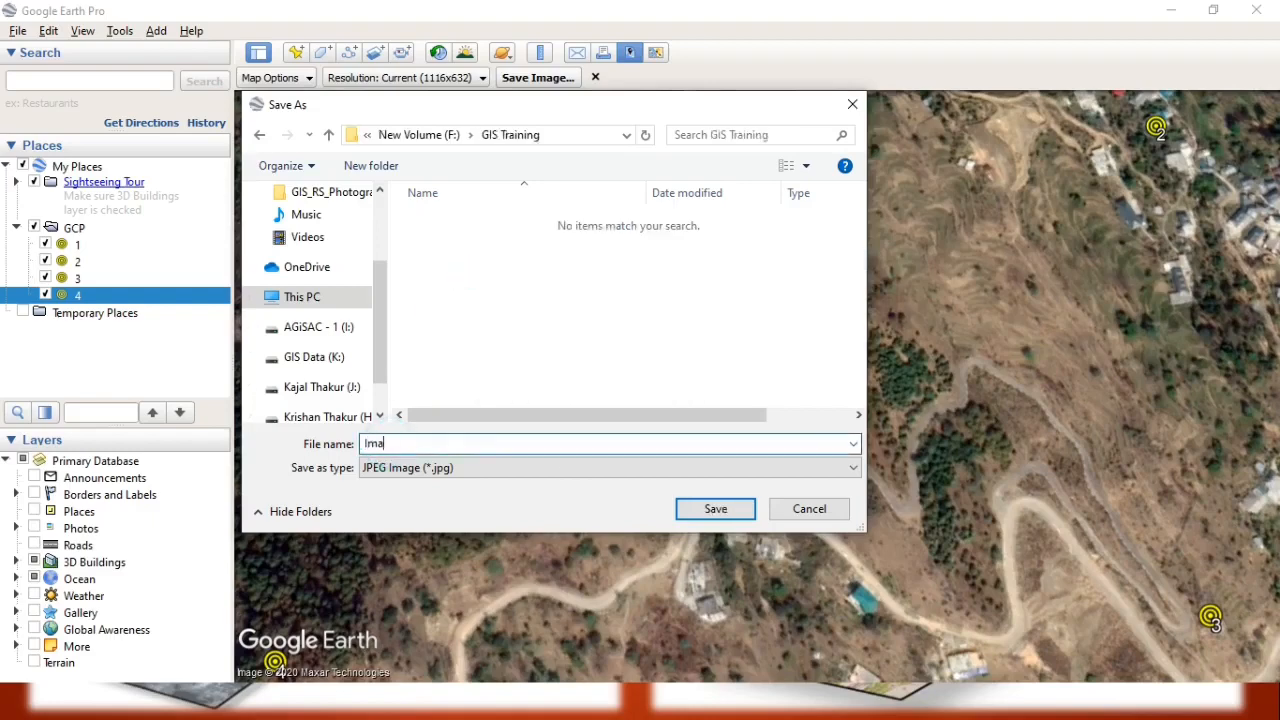
click(713, 512)
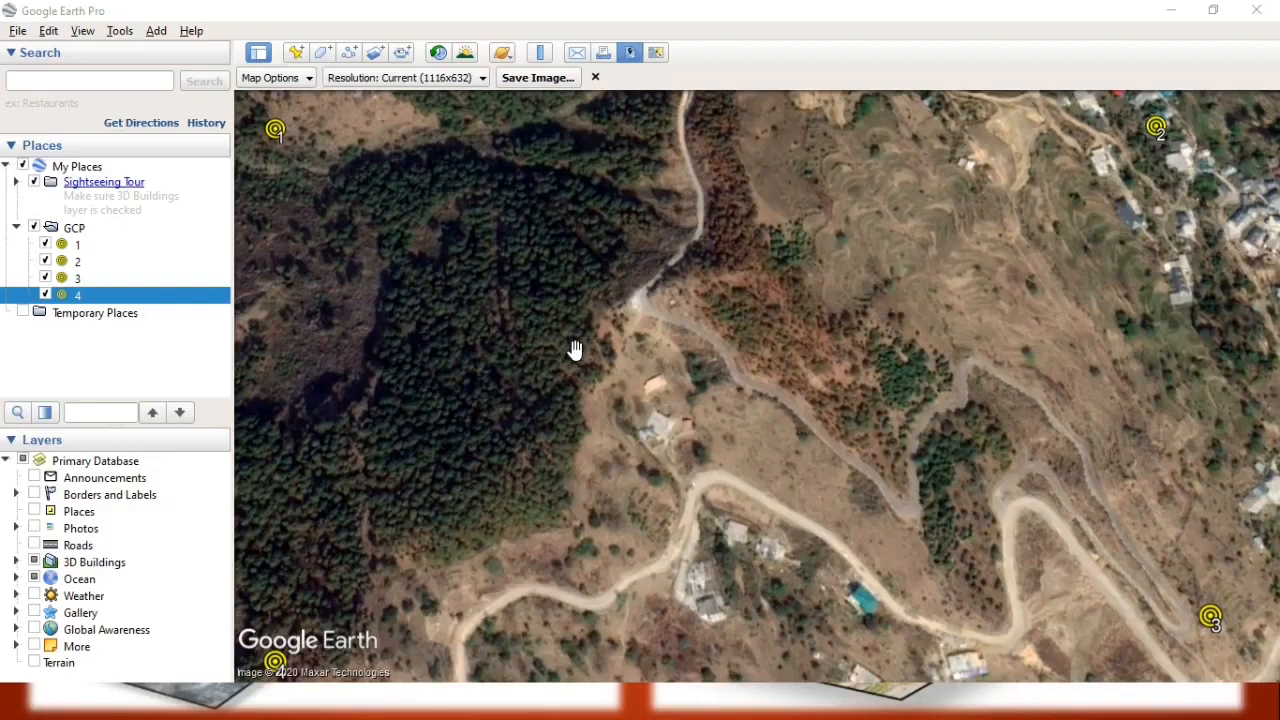
Start saving the GCP folder as a place file, choosing the GIS Training folder on New Volume (F:) as its location.
click(86, 230)
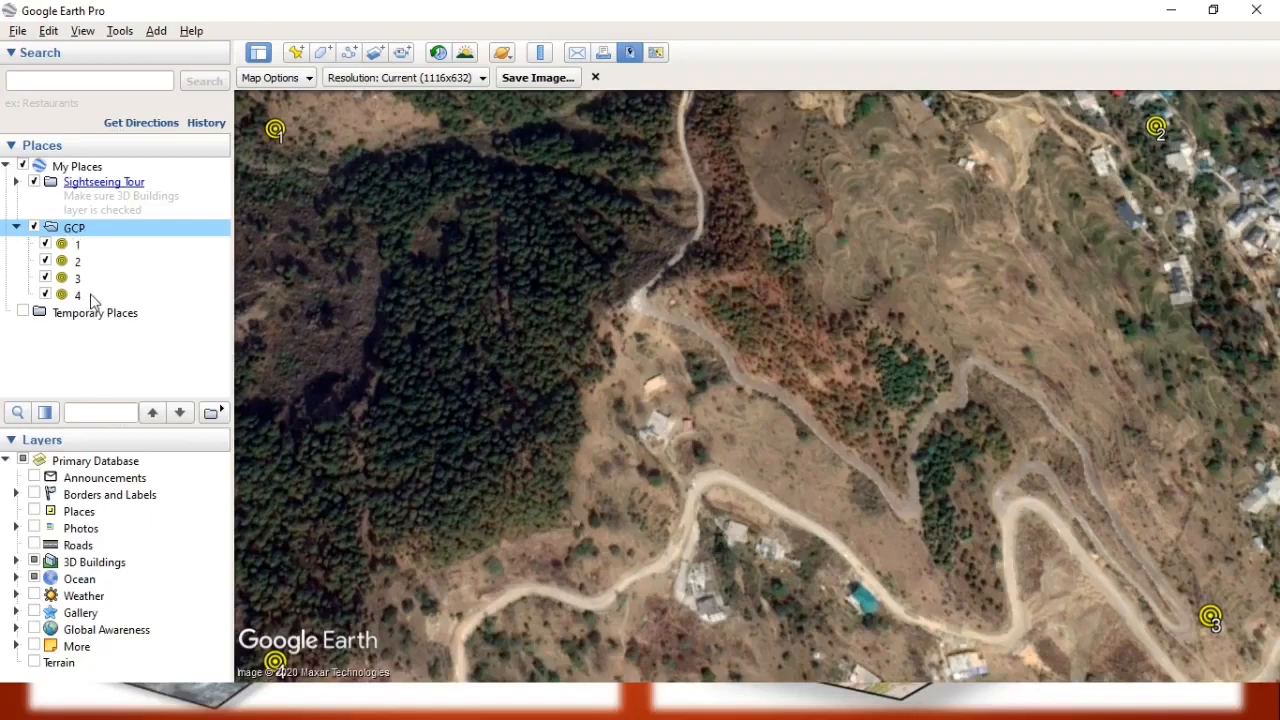
right_click(72, 237)
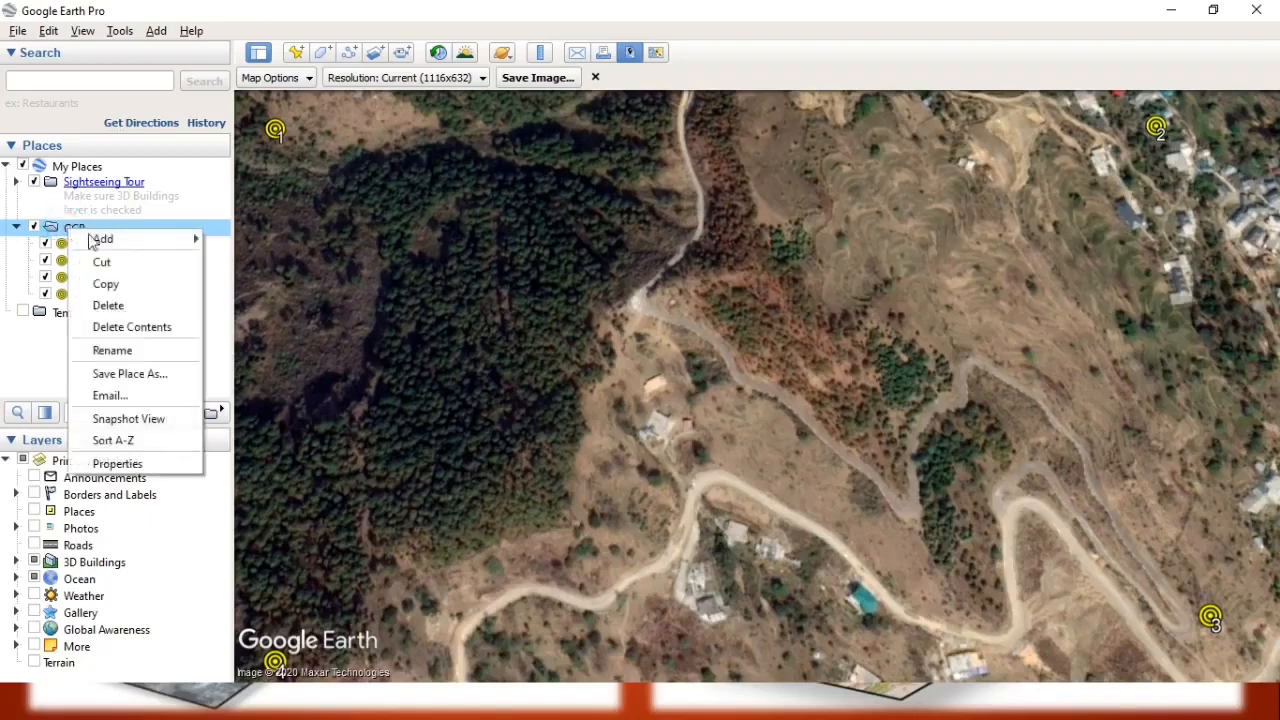
click(137, 372)
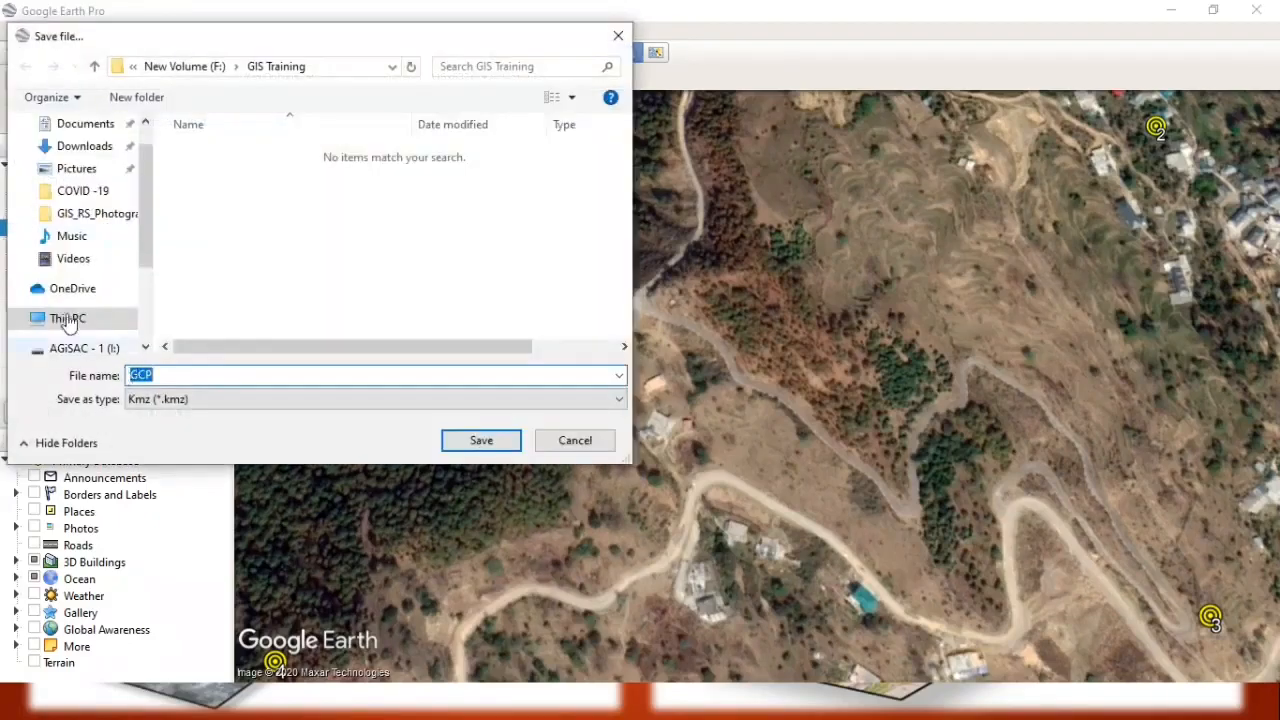
drag(142, 187, 144, 133)
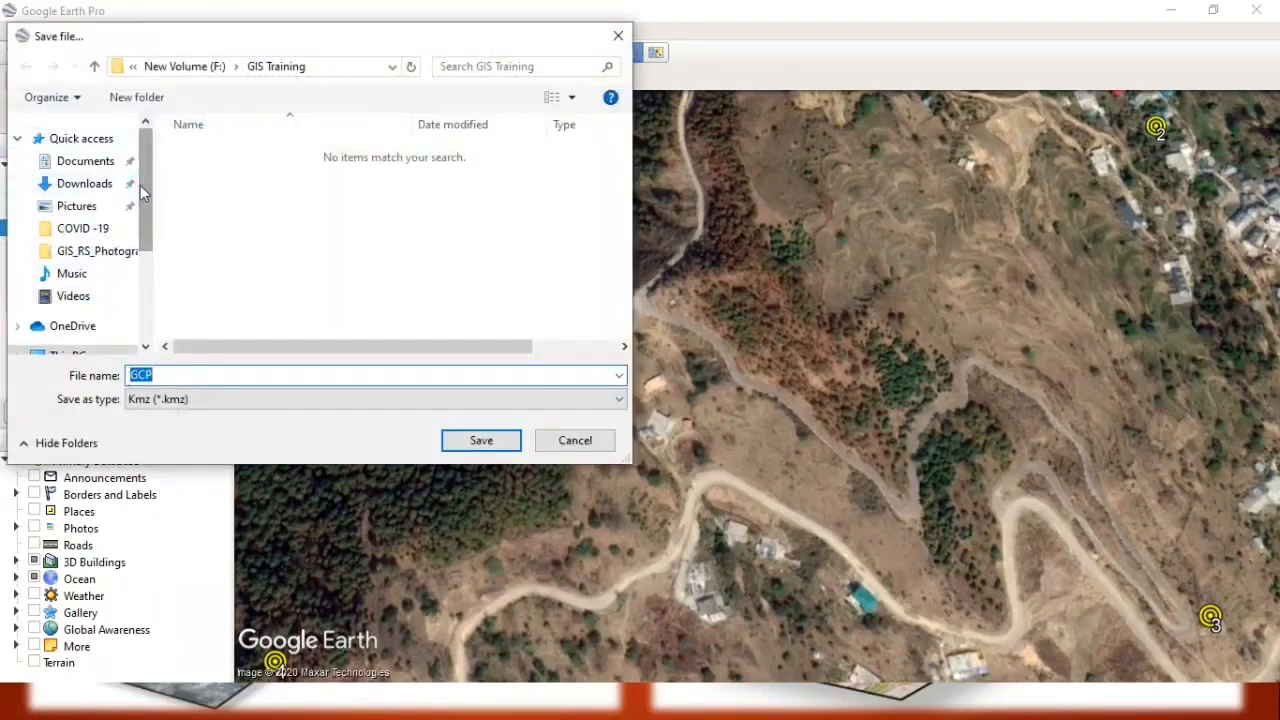
drag(141, 185, 139, 274)
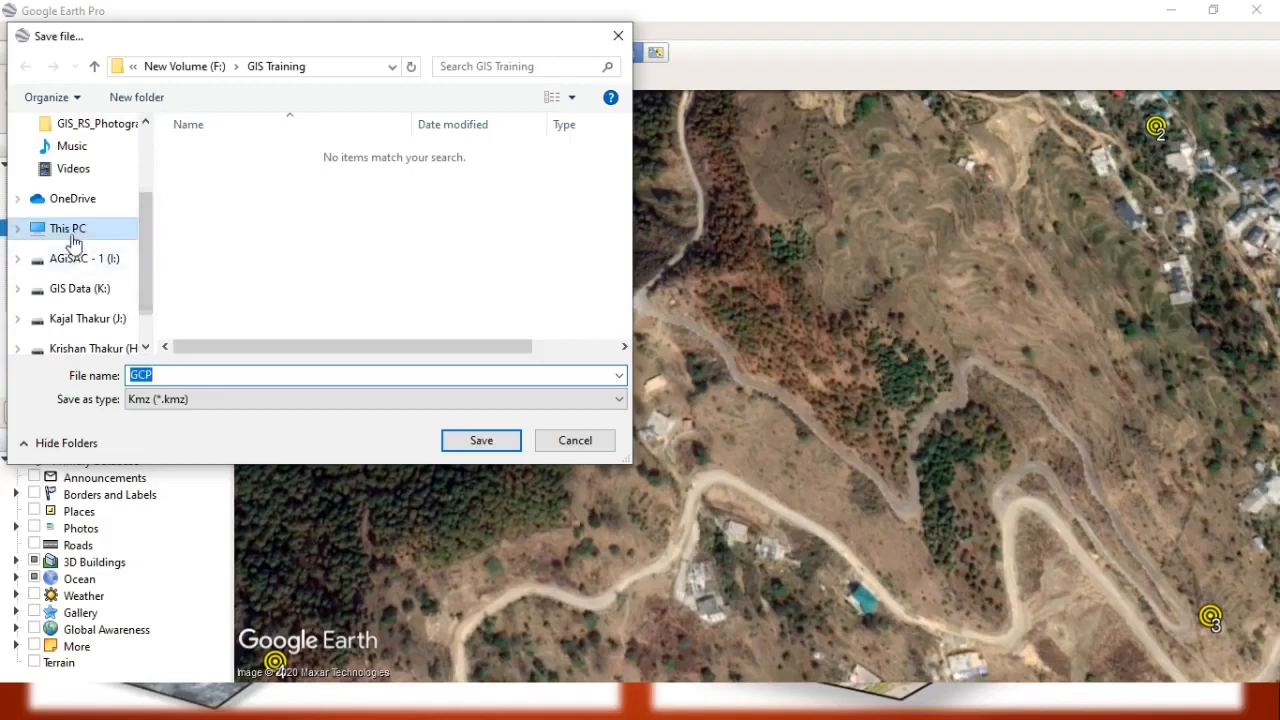
click(66, 232)
scroll(287, 260, down, 5)
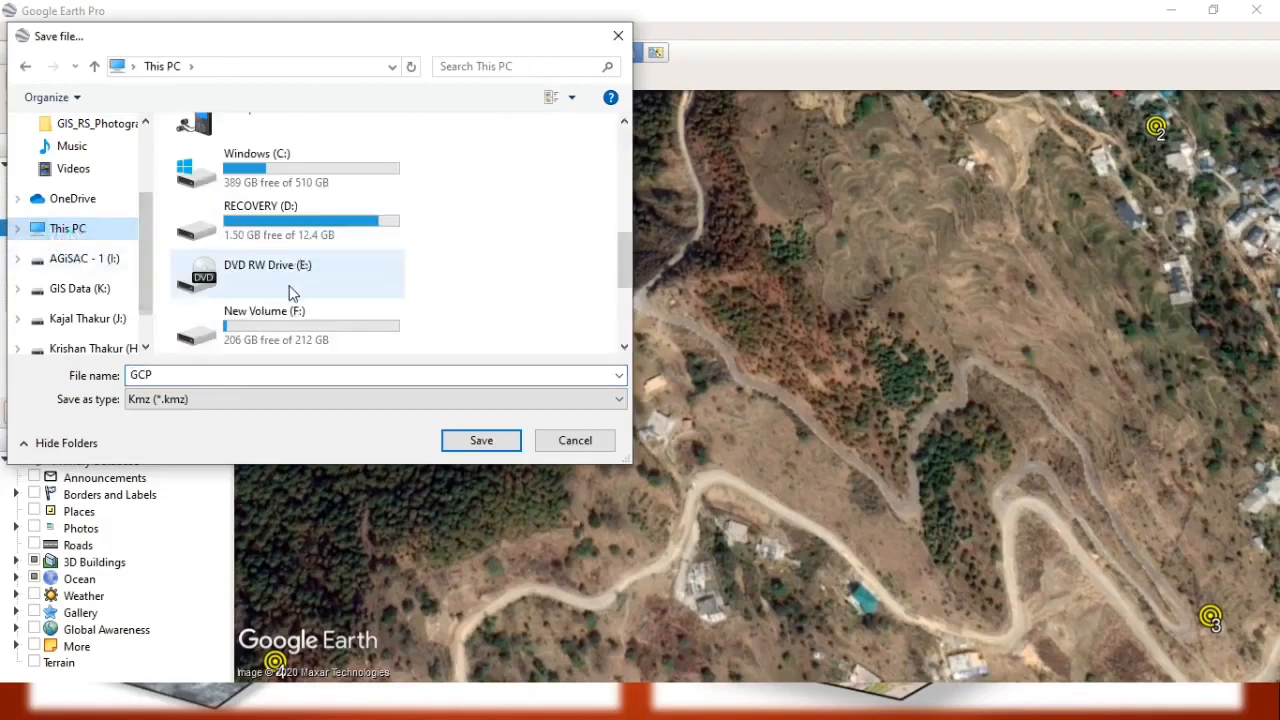
scroll(305, 235, down, 5)
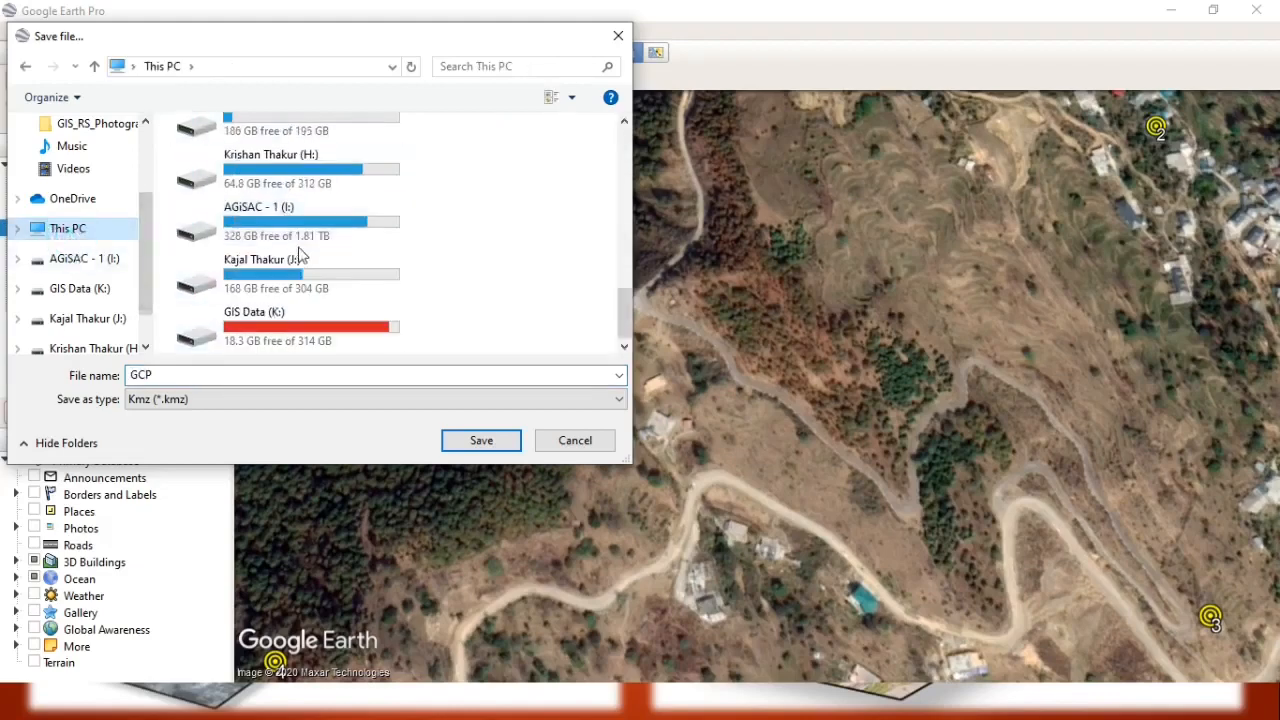
scroll(300, 245, up, 3)
click(290, 185)
double_click(290, 185)
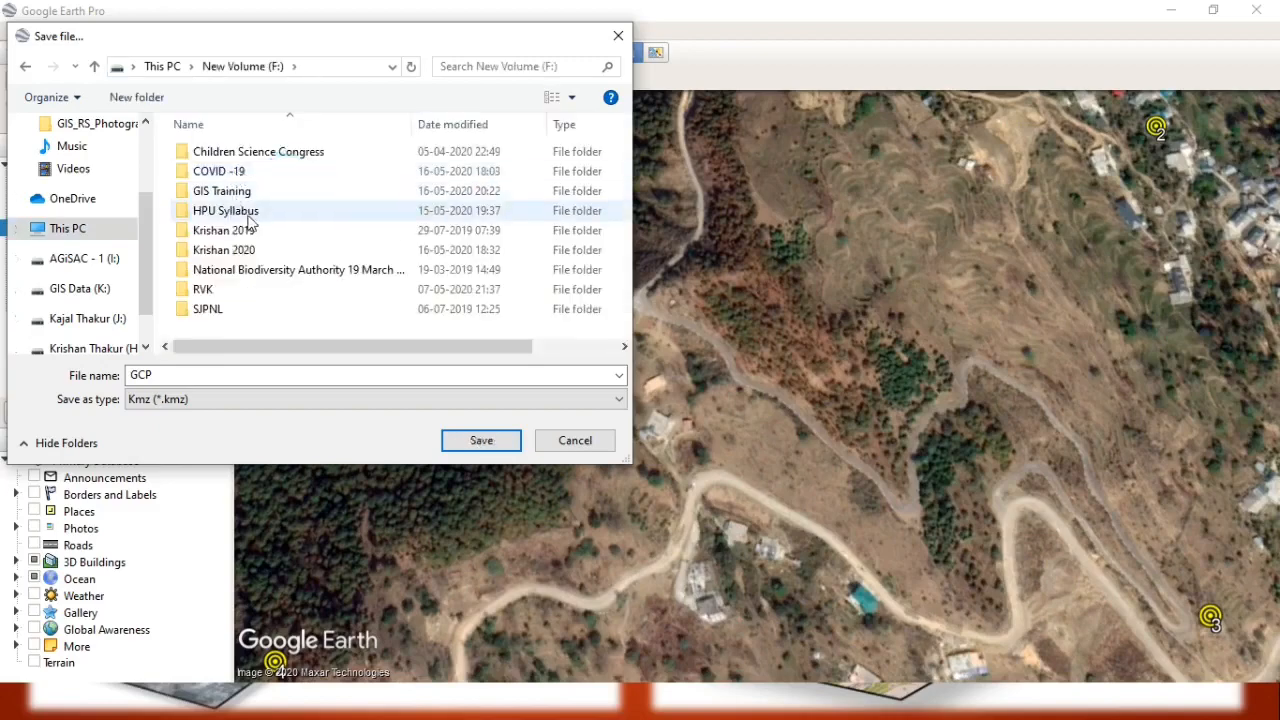
double_click(285, 194)
Save the GCP place file in Kml (*.kml) format, keeping the file name GCP.
click(197, 399)
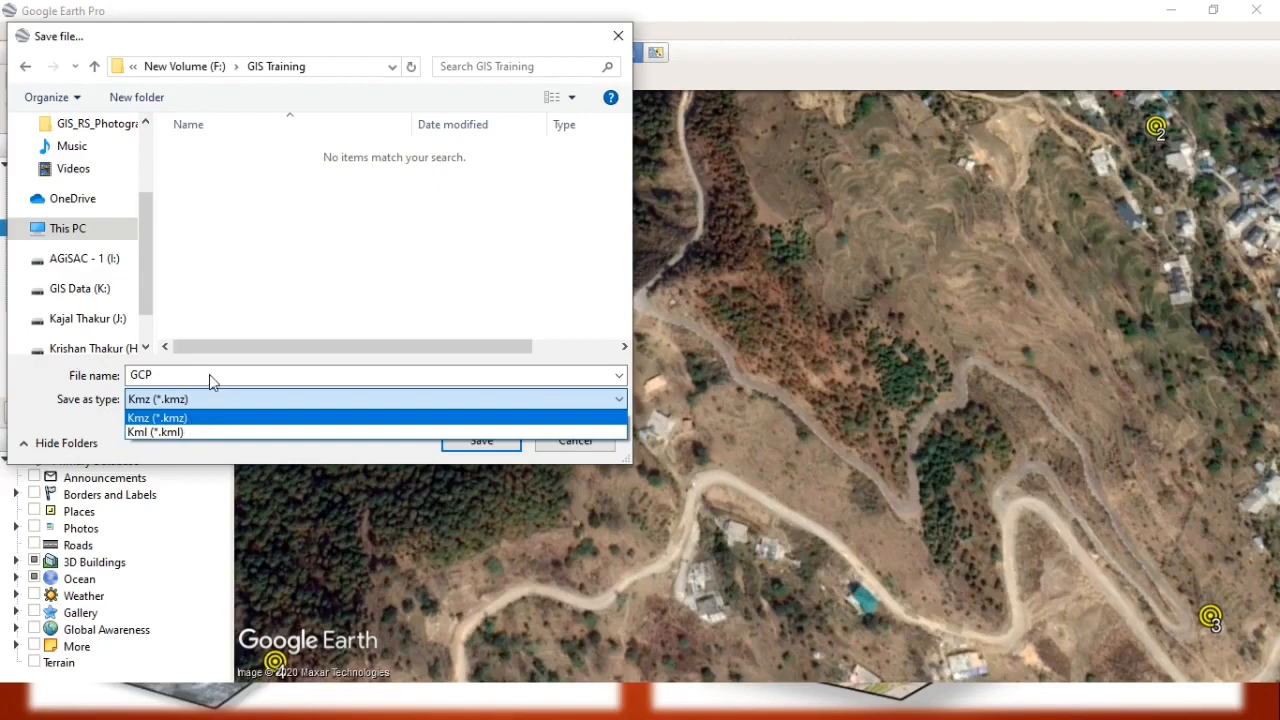
click(209, 374)
click(268, 393)
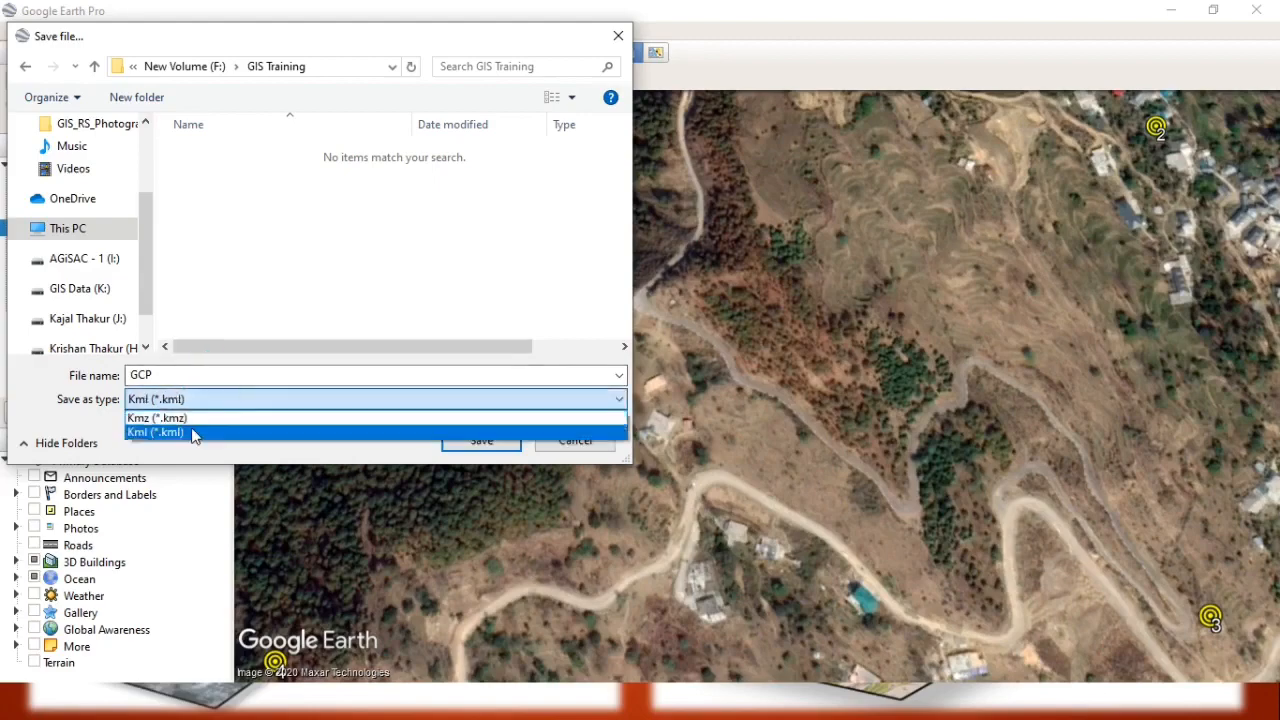
click(192, 432)
click(484, 441)
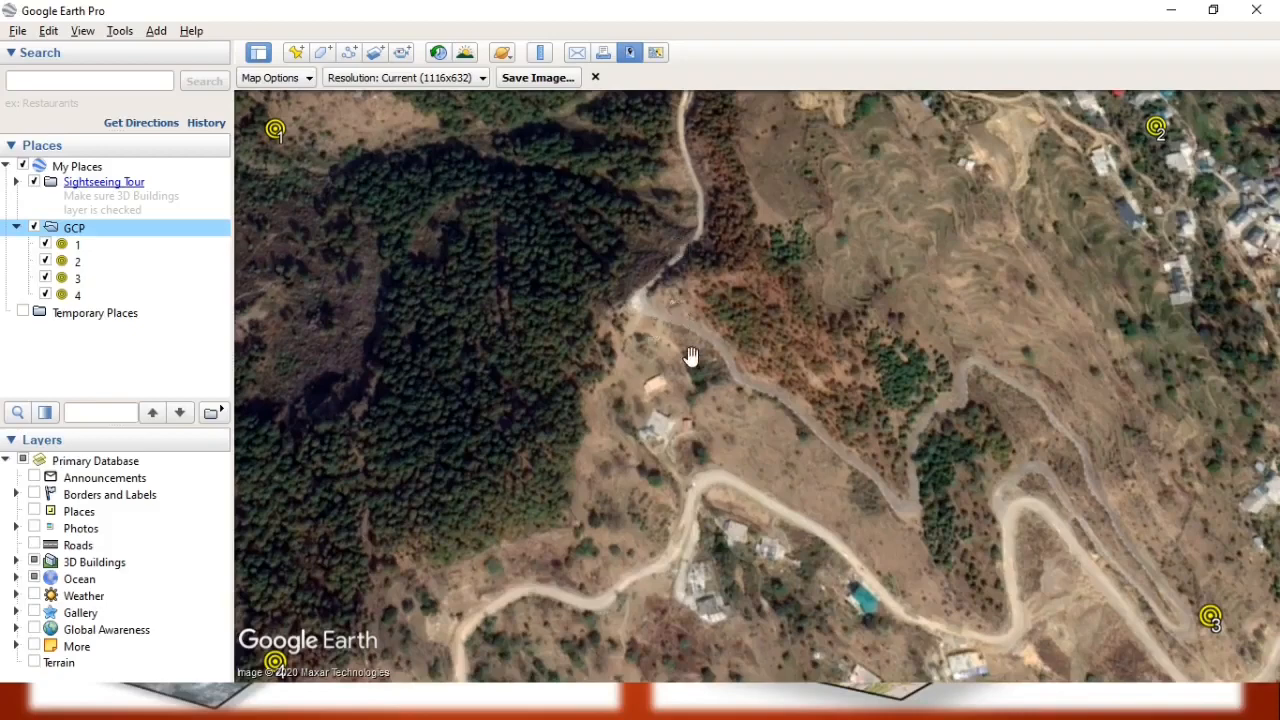
Switch to the untitled map in ArcMap and keep its window maximized.
key(alt+Tab)
key(alt+Tab)
key(alt+Tab)
key(alt+Tab)
key(alt+Tab)
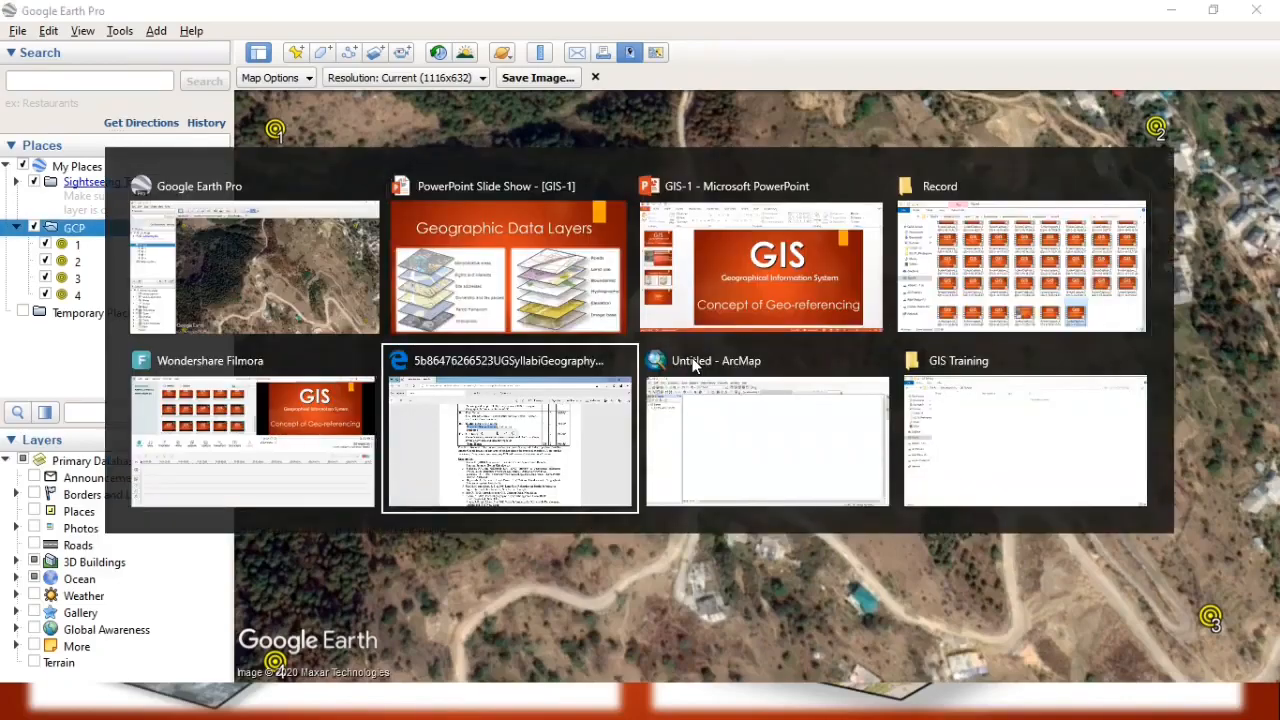
key(alt+Tab)
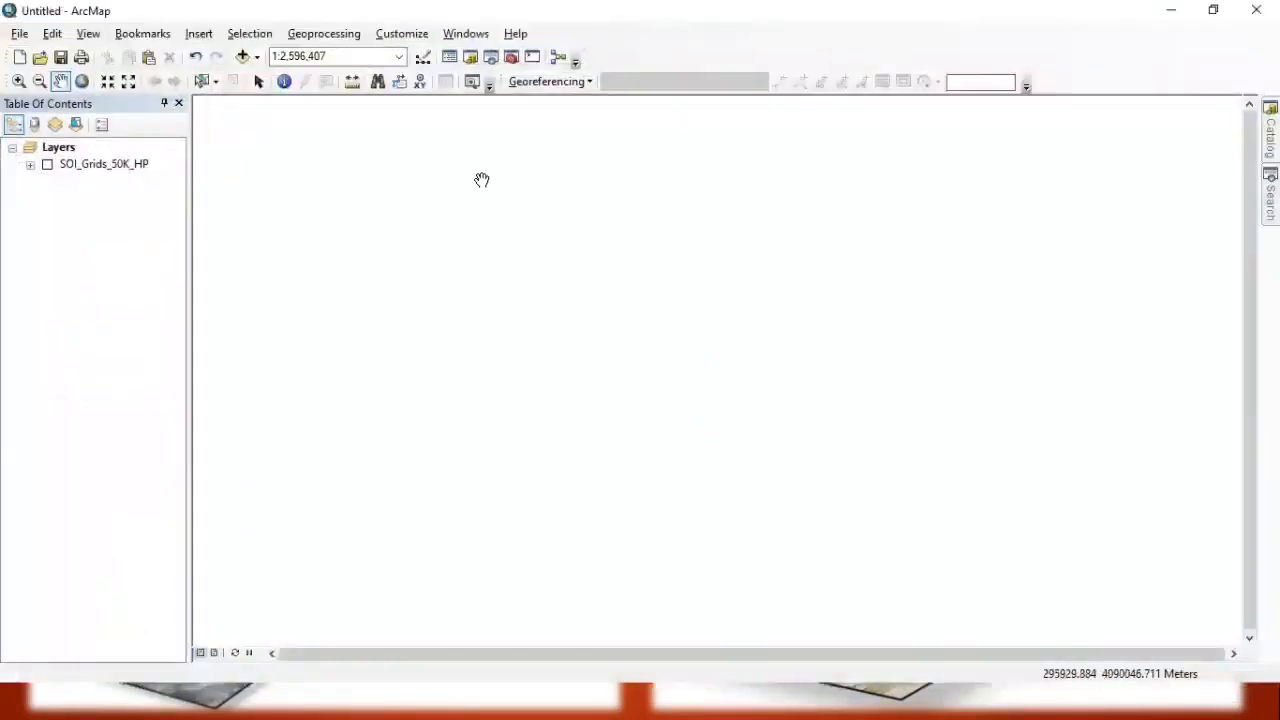
click(1212, 10)
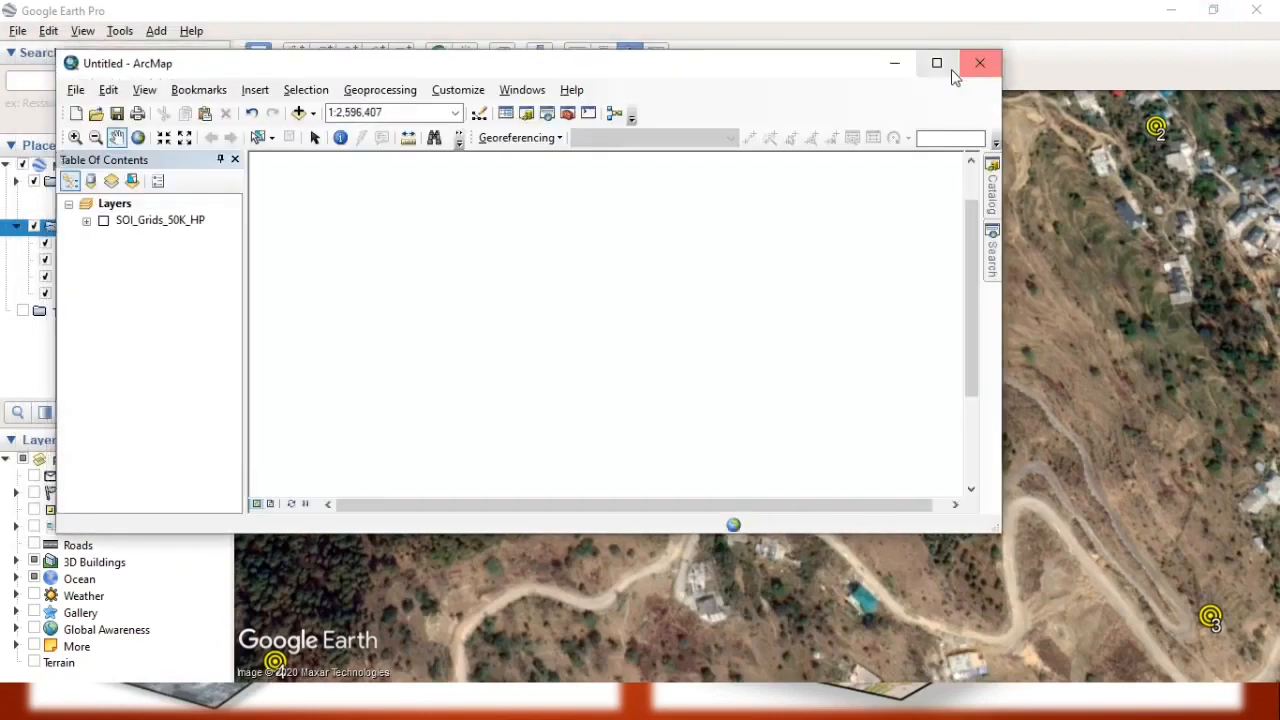
click(948, 66)
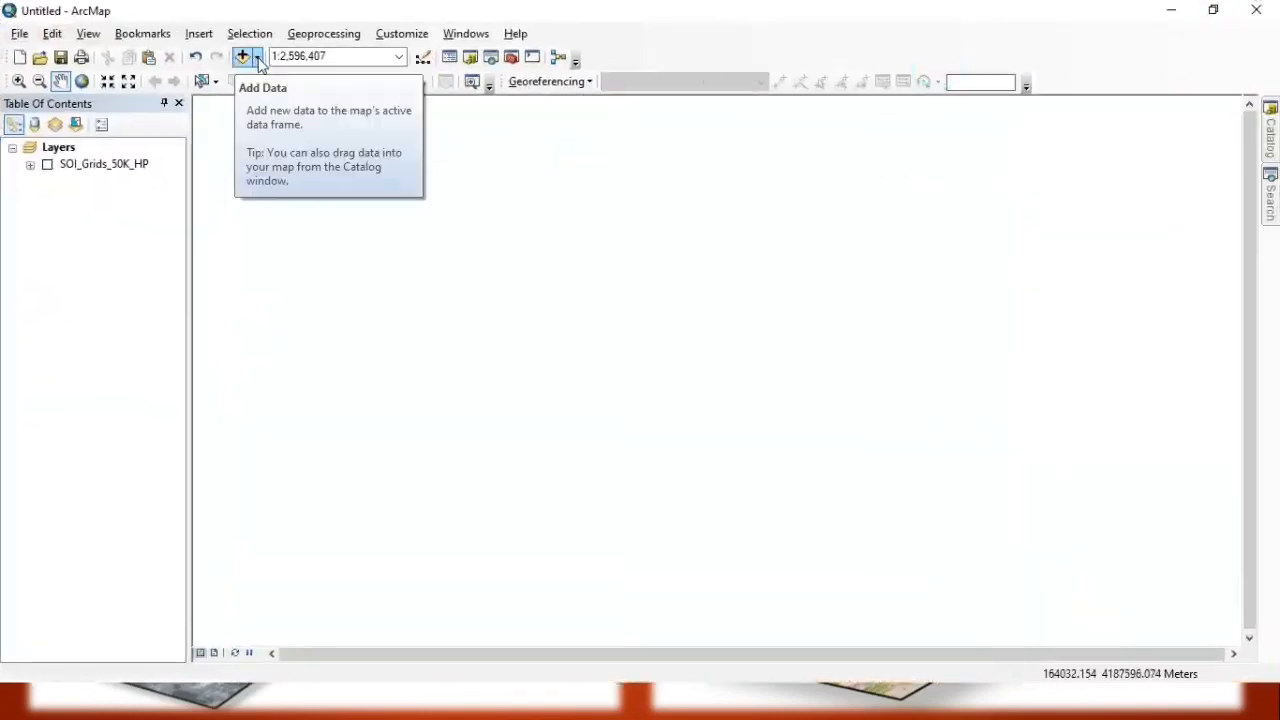
Start adding data to the map and check the existing folder connections.
click(257, 58)
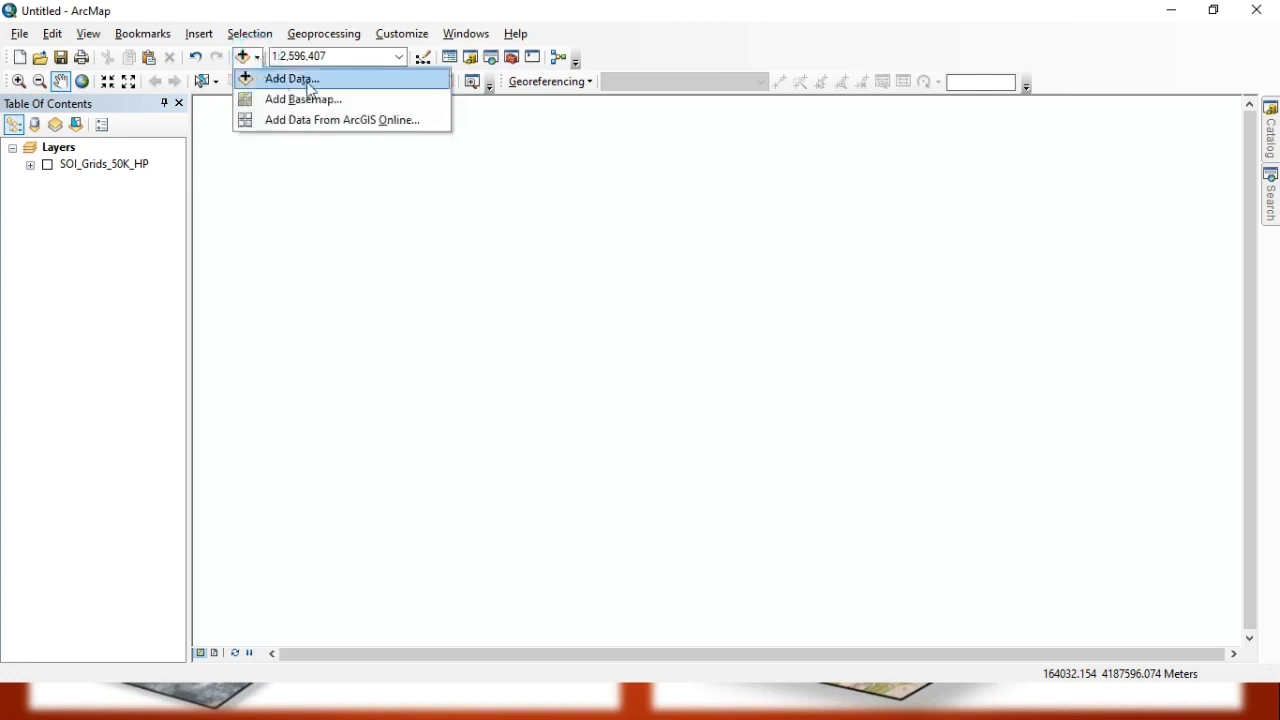
click(312, 88)
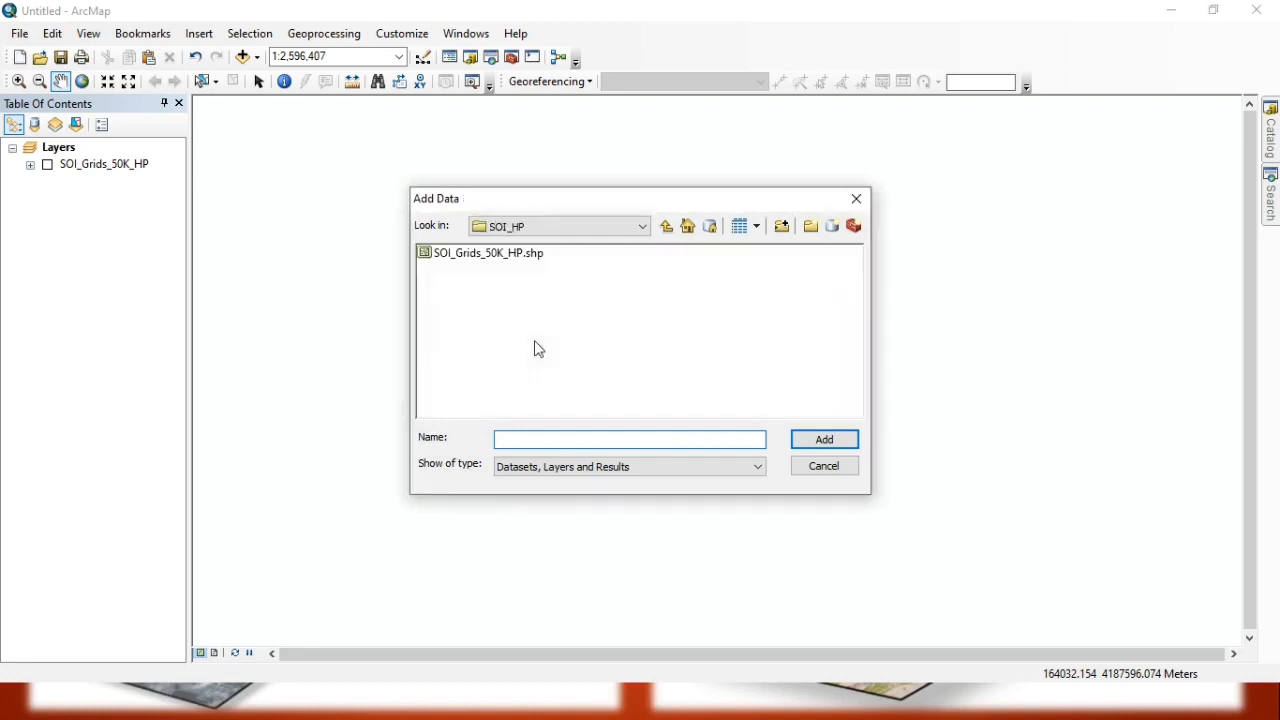
click(537, 225)
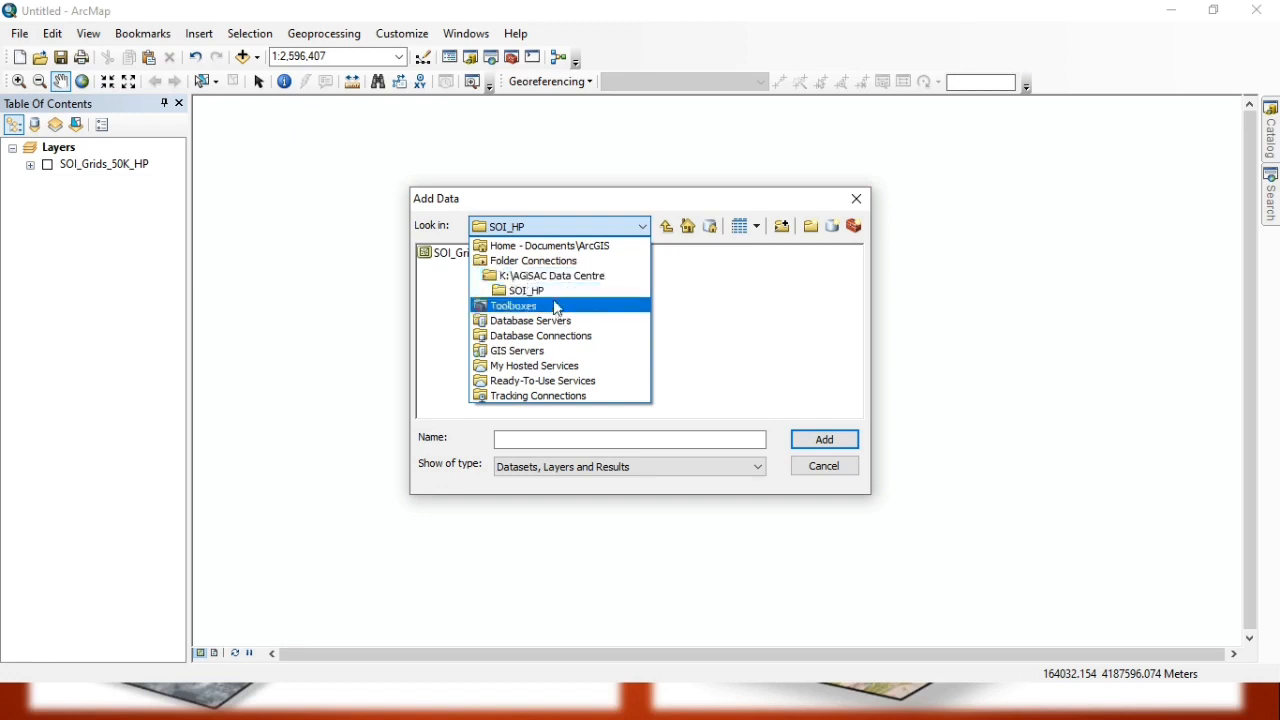
click(563, 198)
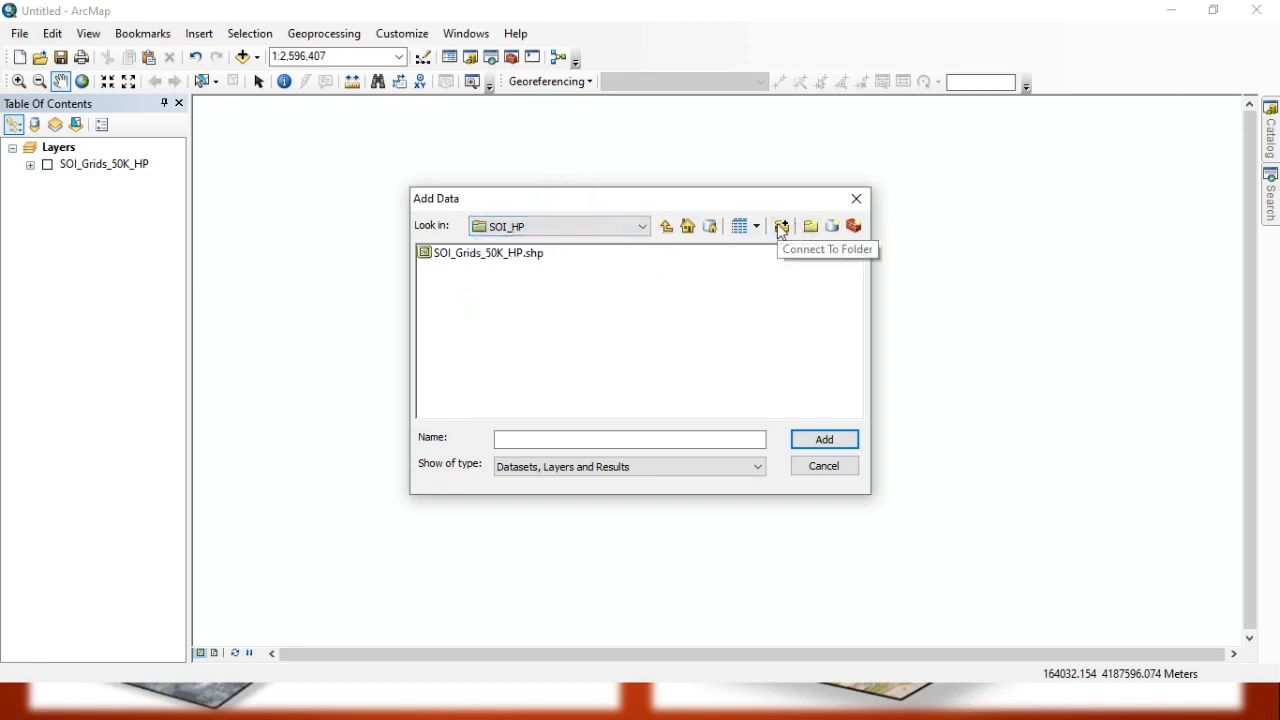
Connect to the GIS Training folder on New Volume (F:) as a data source.
click(783, 228)
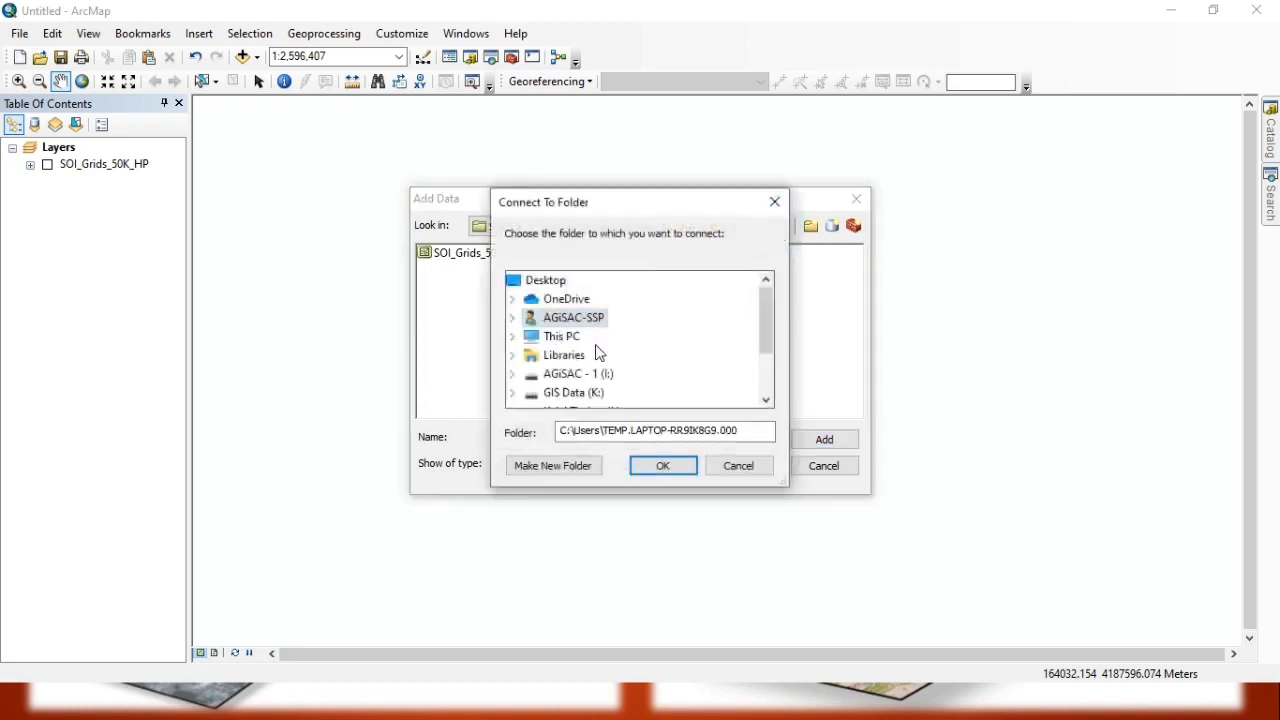
double_click(580, 375)
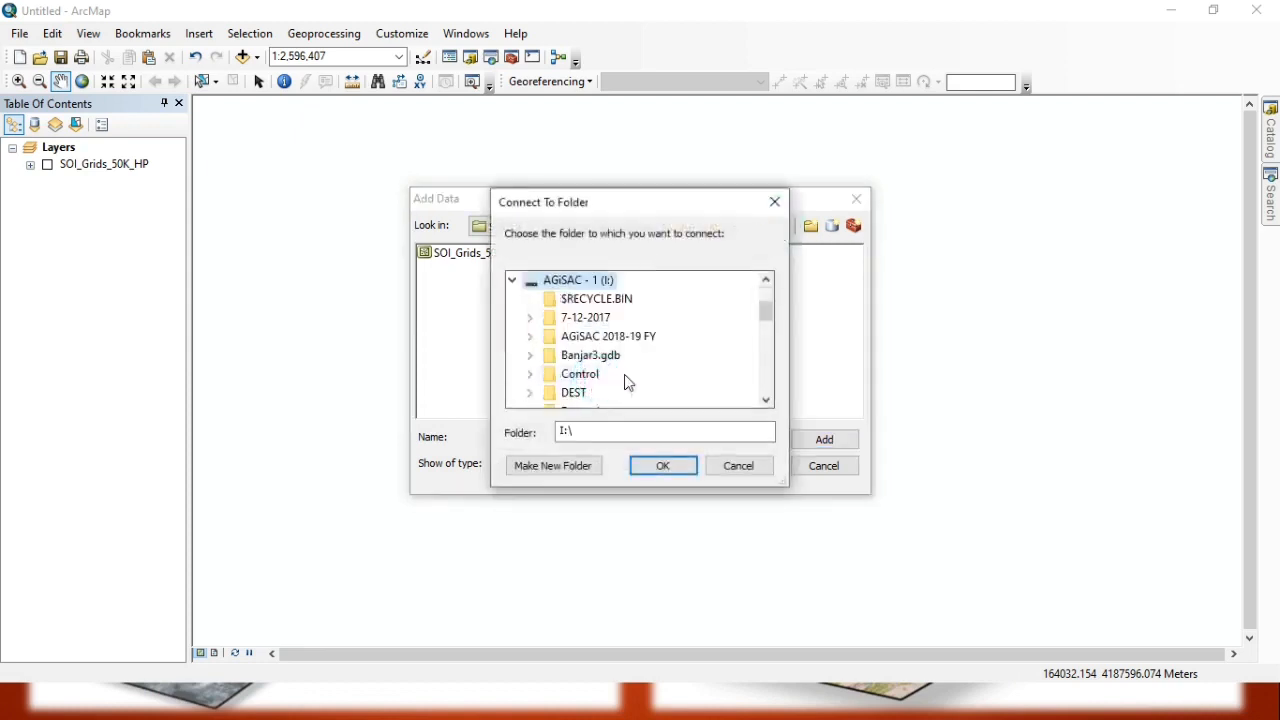
click(512, 280)
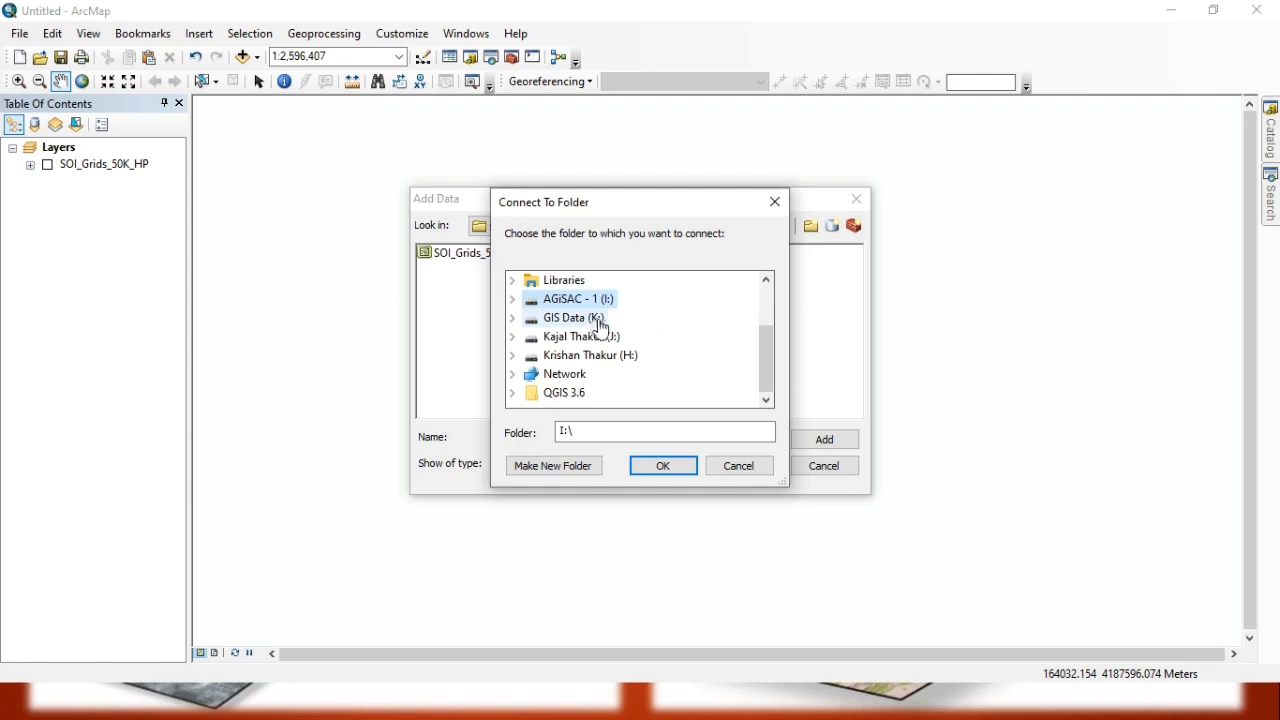
scroll(597, 362, up, 1)
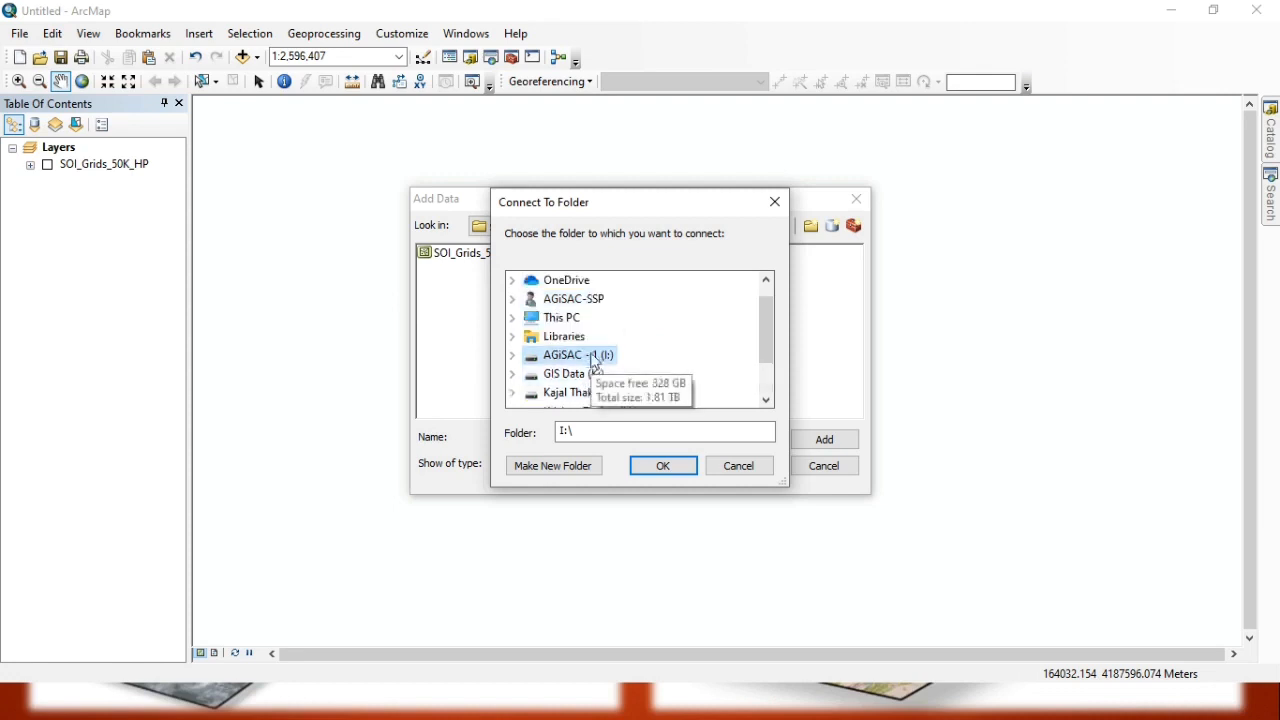
scroll(597, 362, up, 1)
click(577, 338)
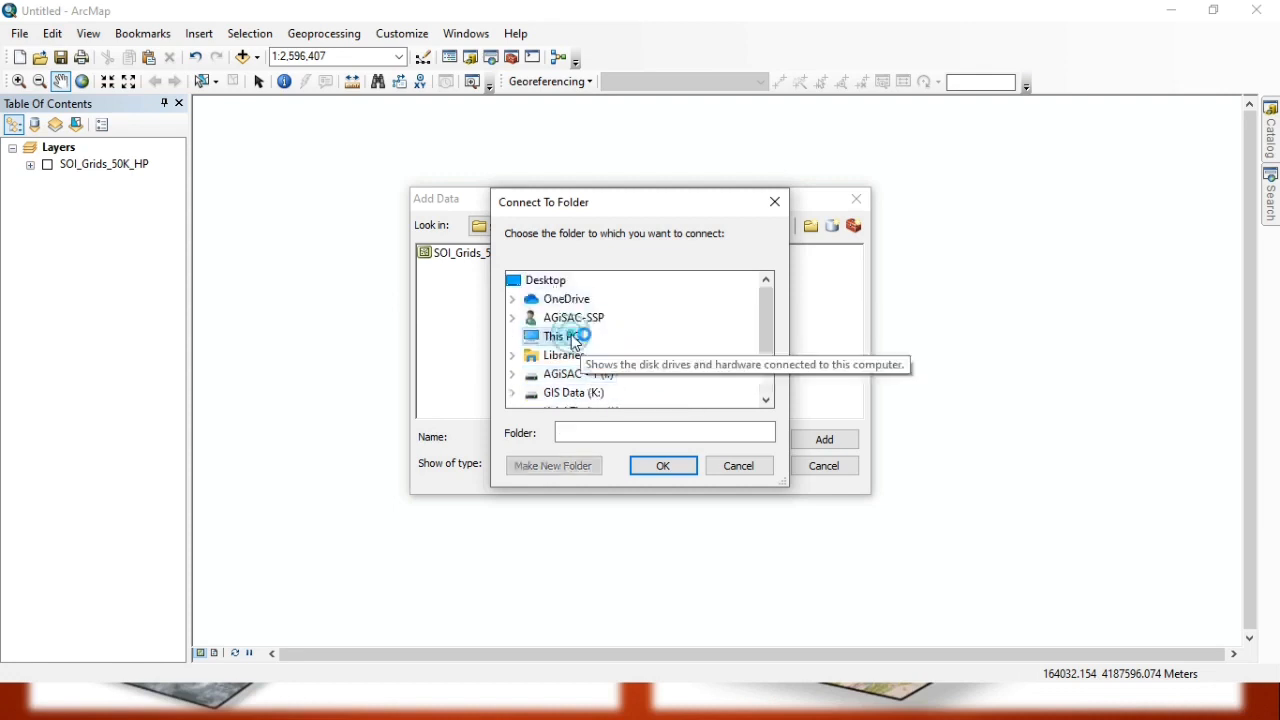
scroll(620, 343, down, 3)
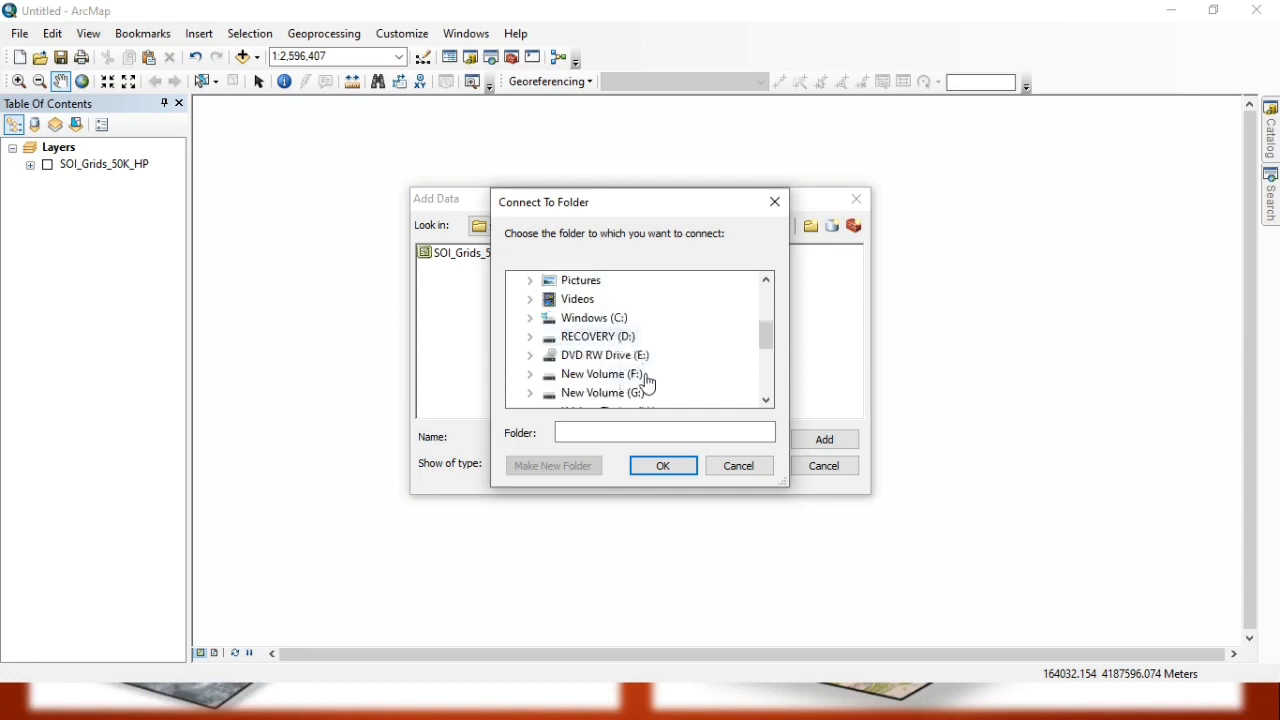
double_click(610, 374)
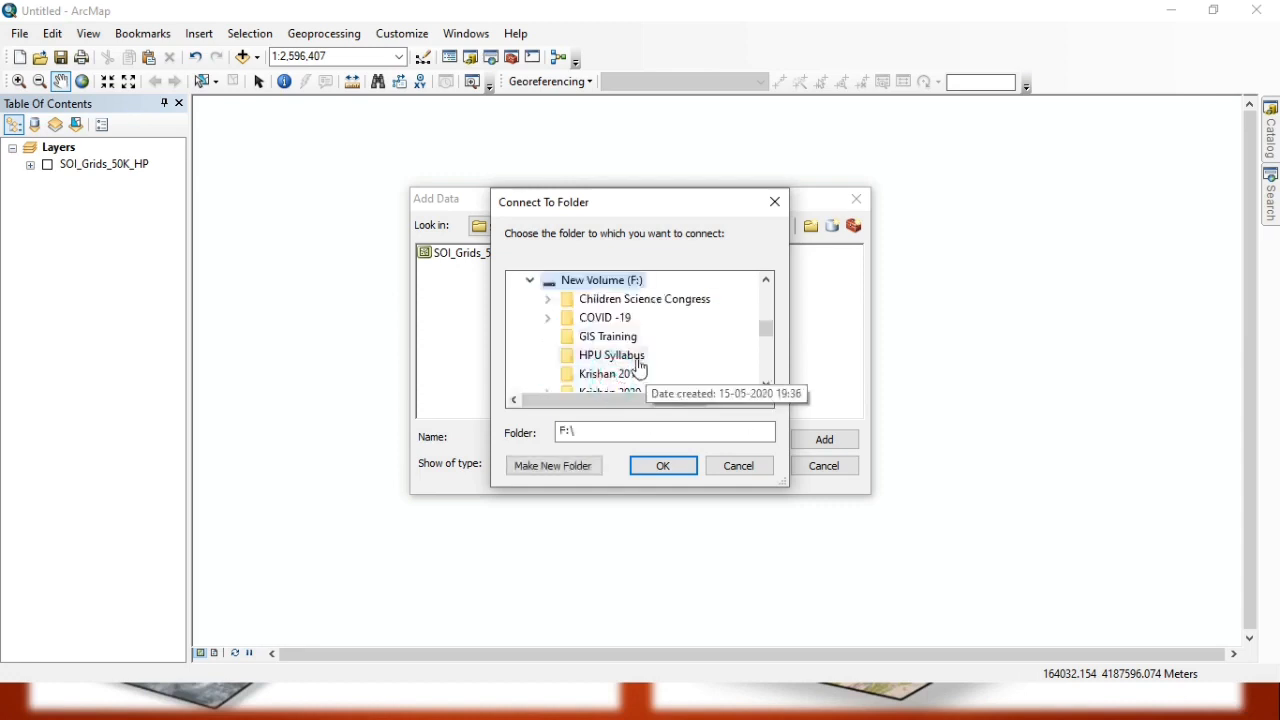
click(603, 337)
click(664, 466)
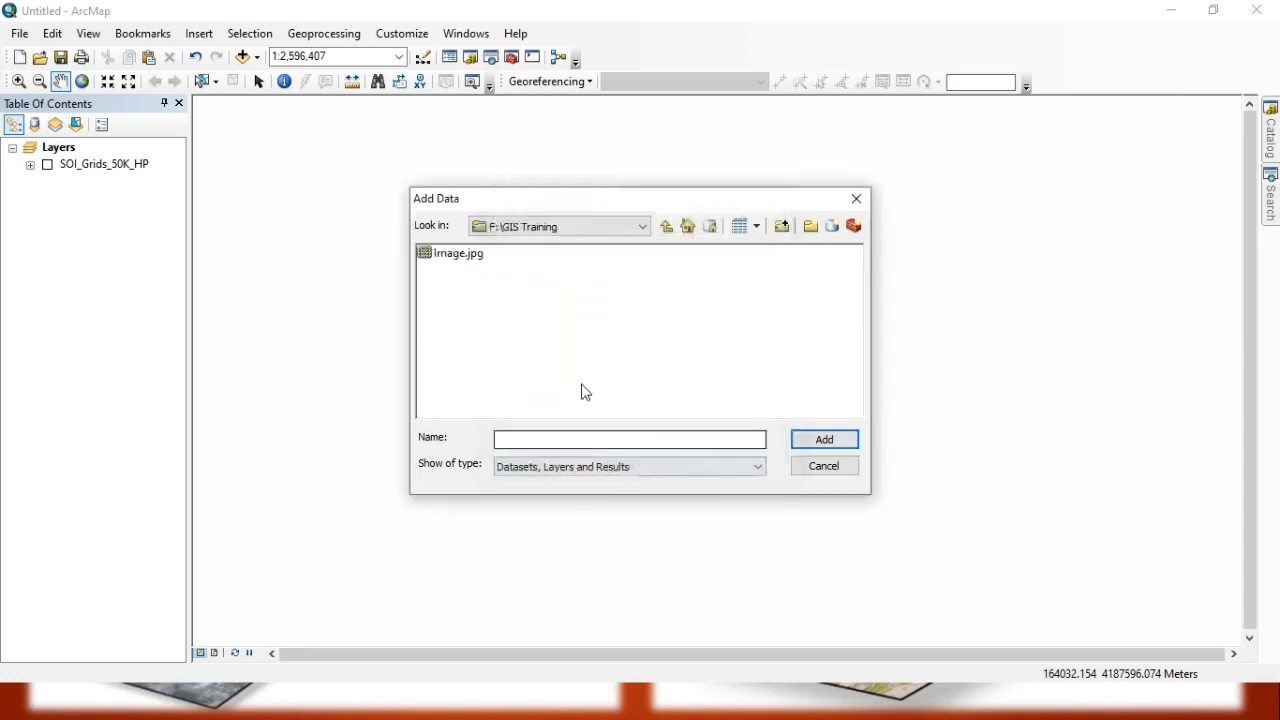
Add Image.jpg to the map without a spatial reference and zoom to the layer's extent.
click(455, 255)
click(822, 441)
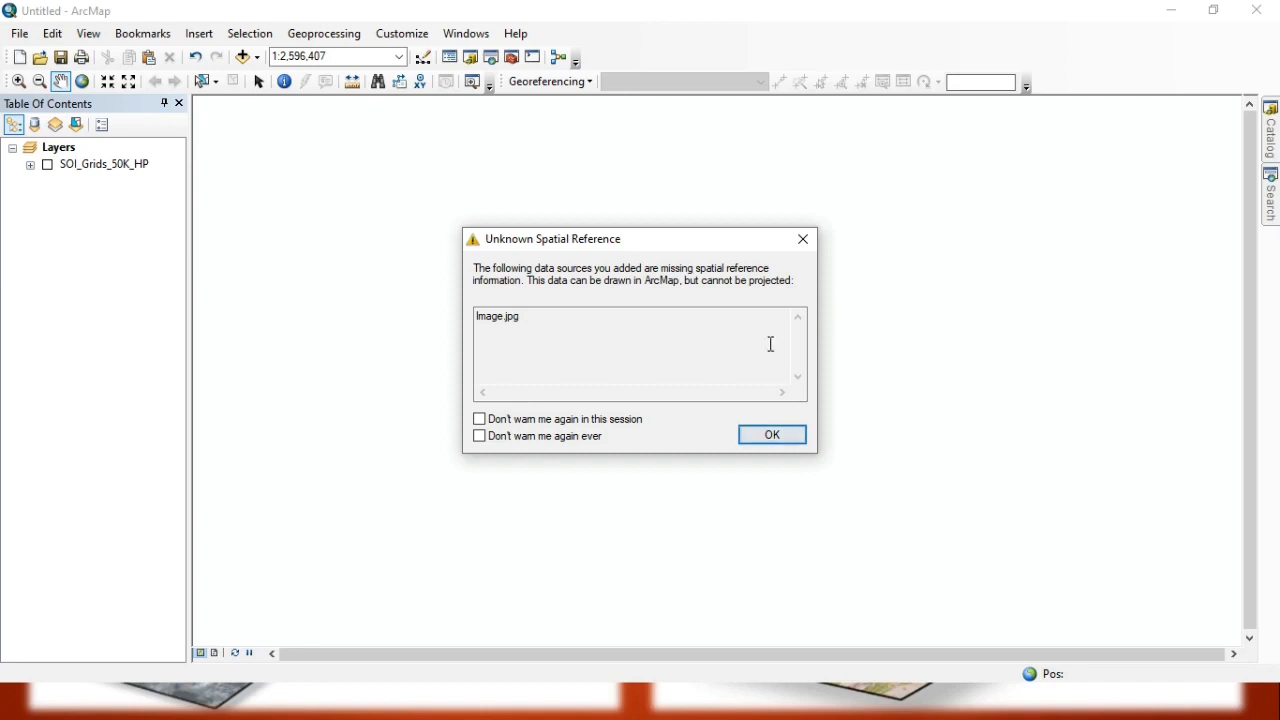
click(772, 436)
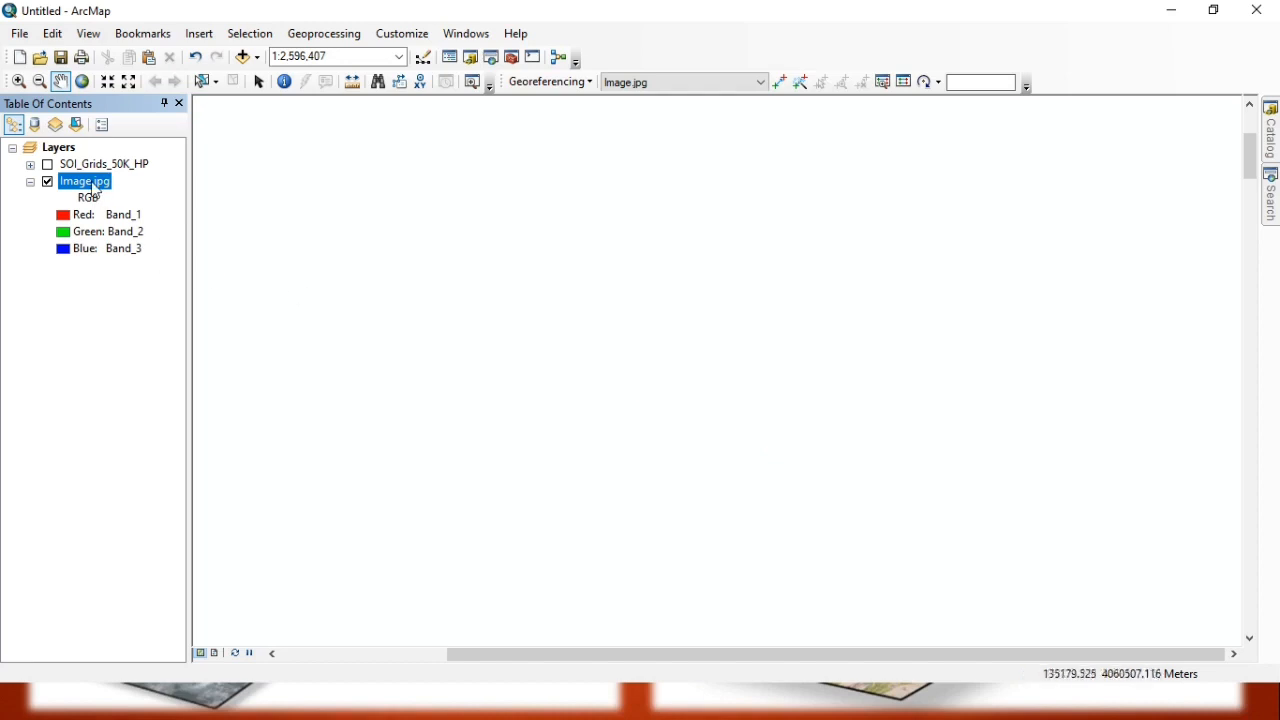
right_click(96, 189)
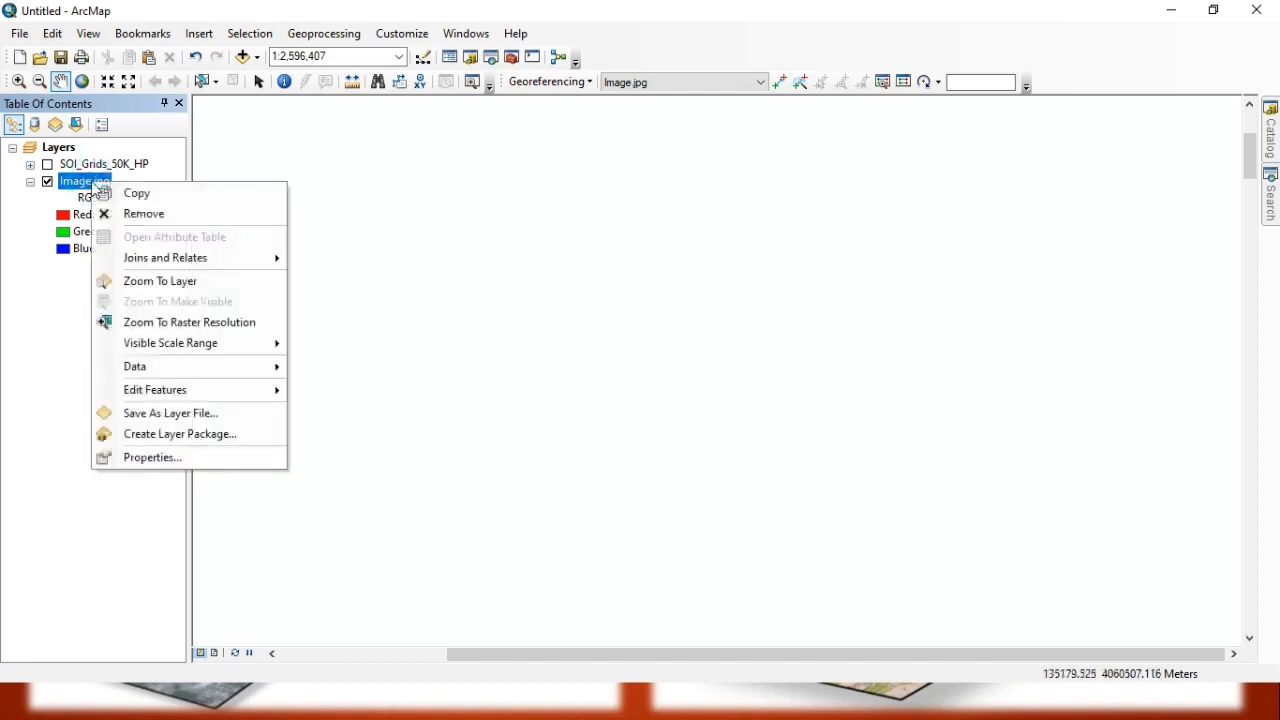
key(z)
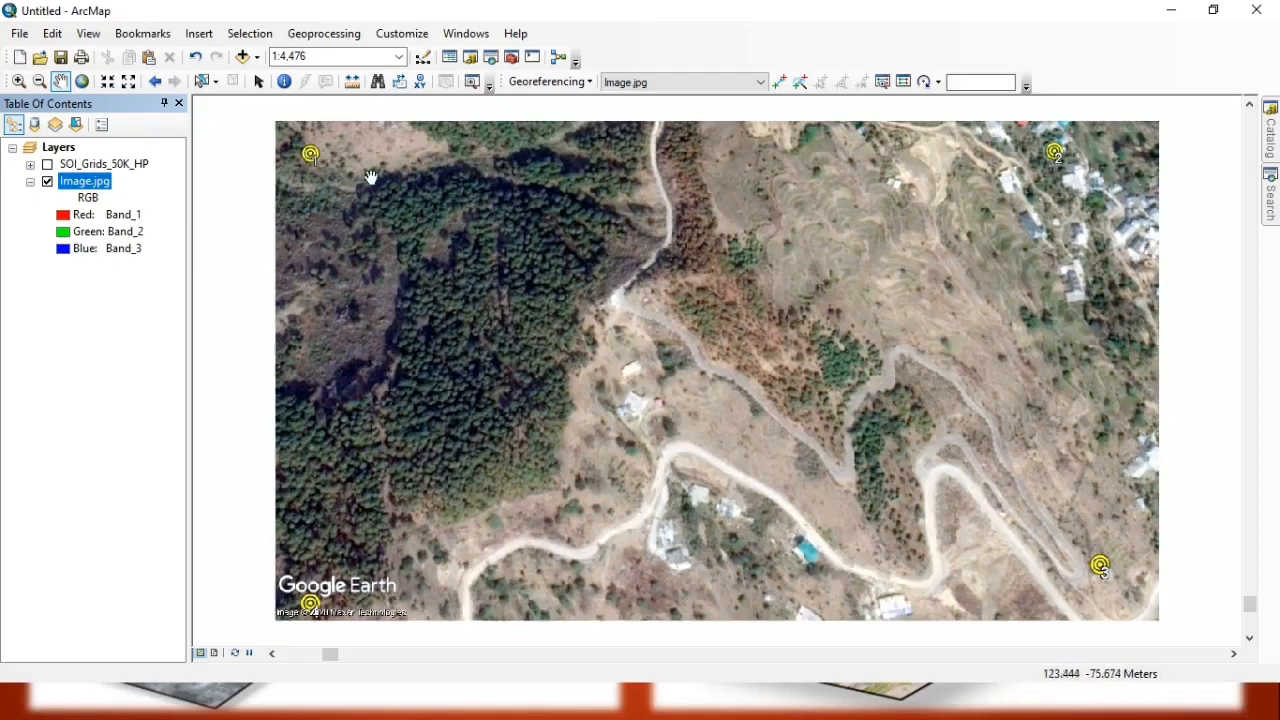
Measure a straight-line distance beside the lower road on the image, from its upper bend toward the hairpin.
click(353, 87)
click(685, 443)
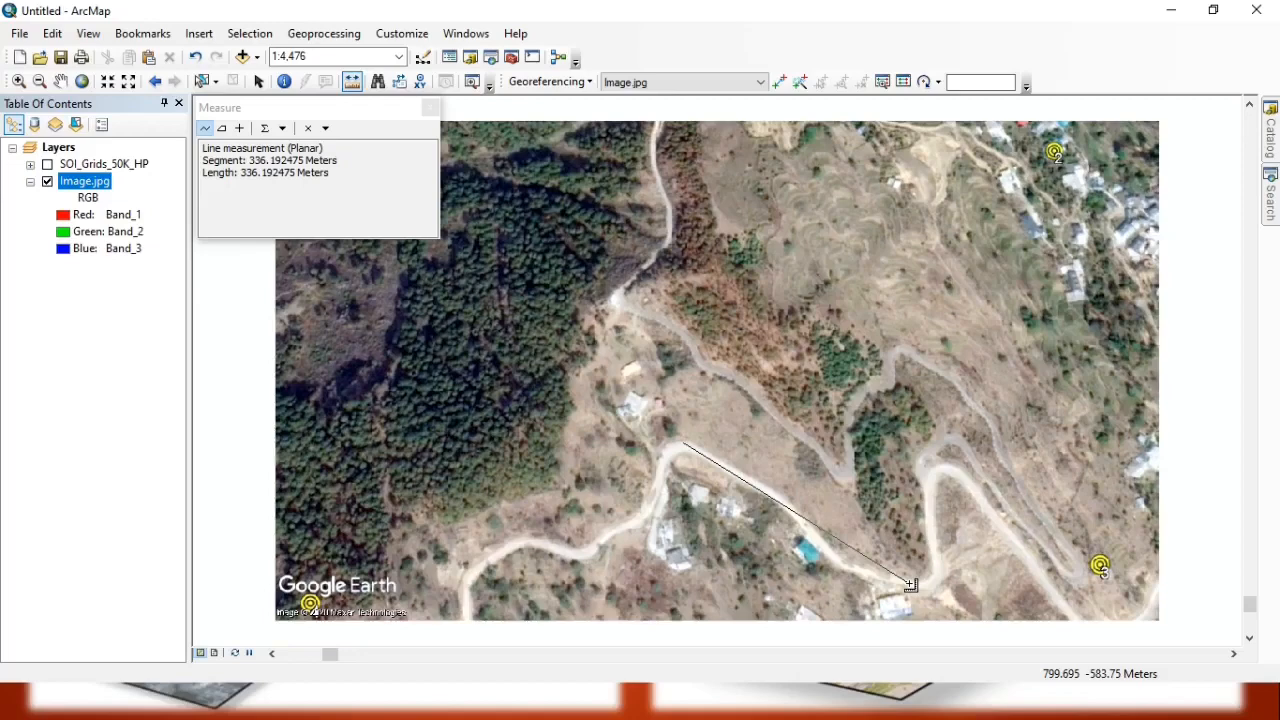
click(431, 107)
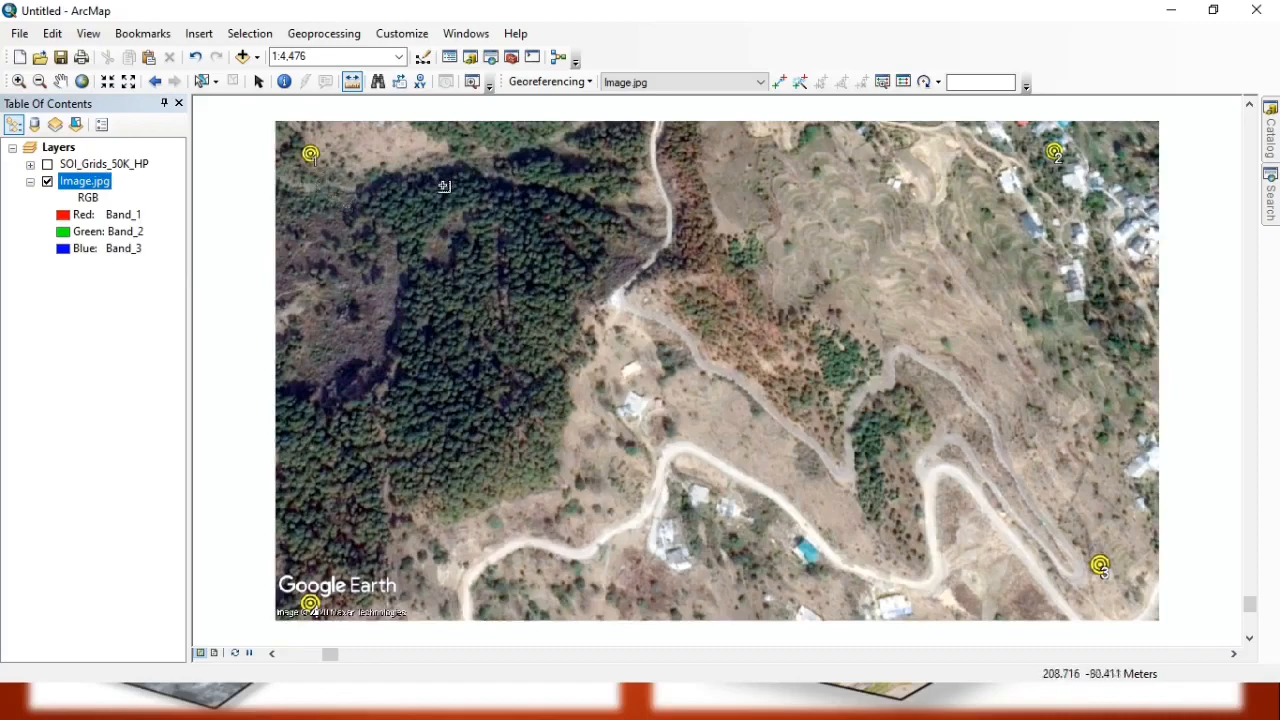
Start the KML To Layer conversion tool with GCP.kml from the GIS Training folder as the input file.
click(511, 58)
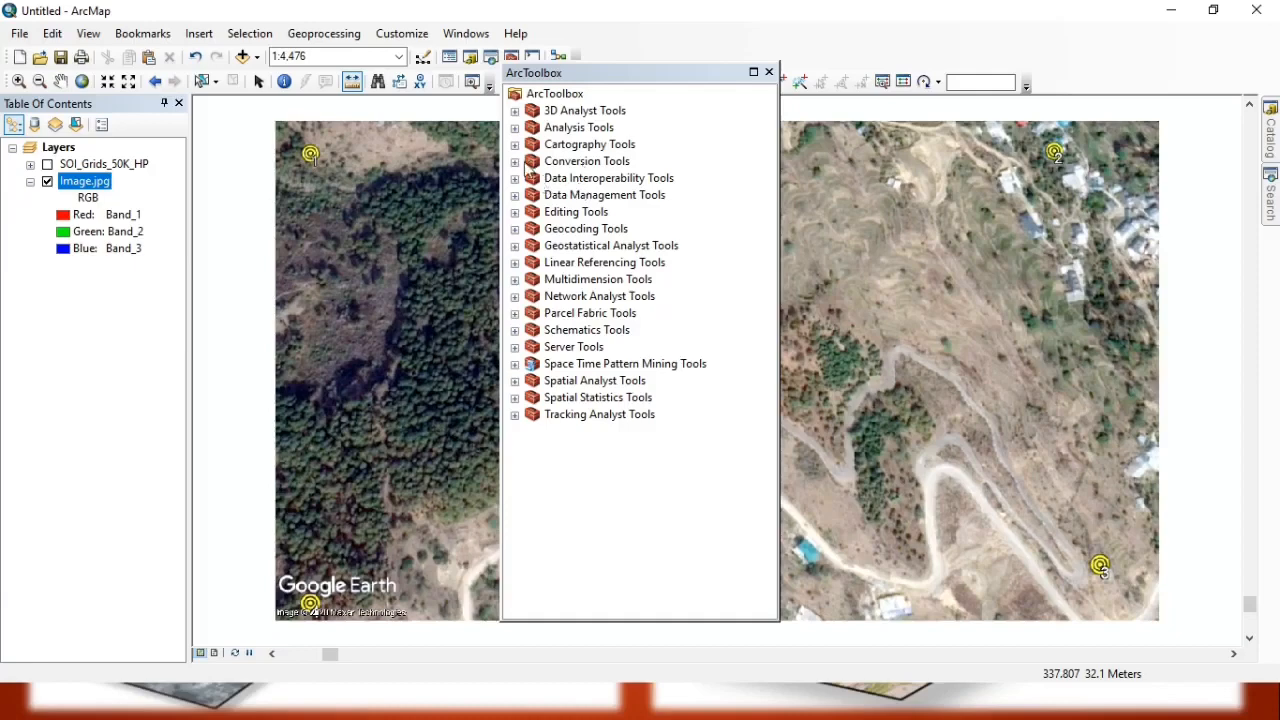
click(515, 162)
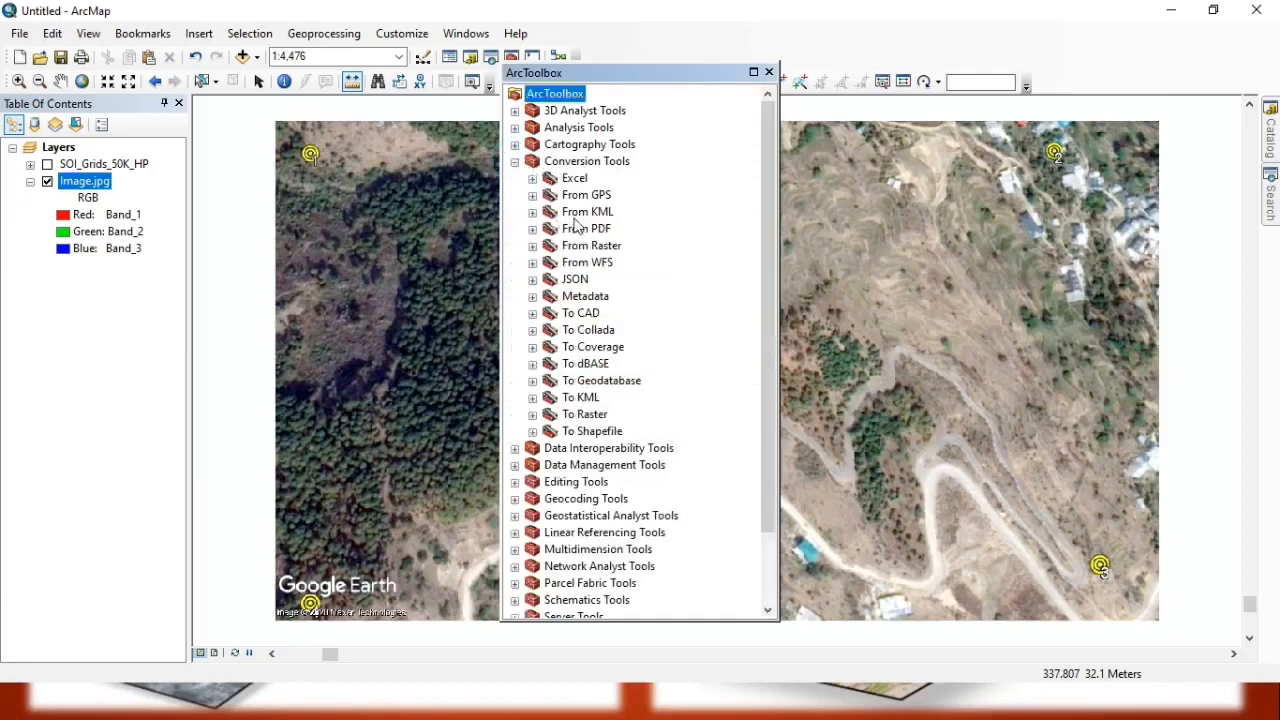
click(533, 213)
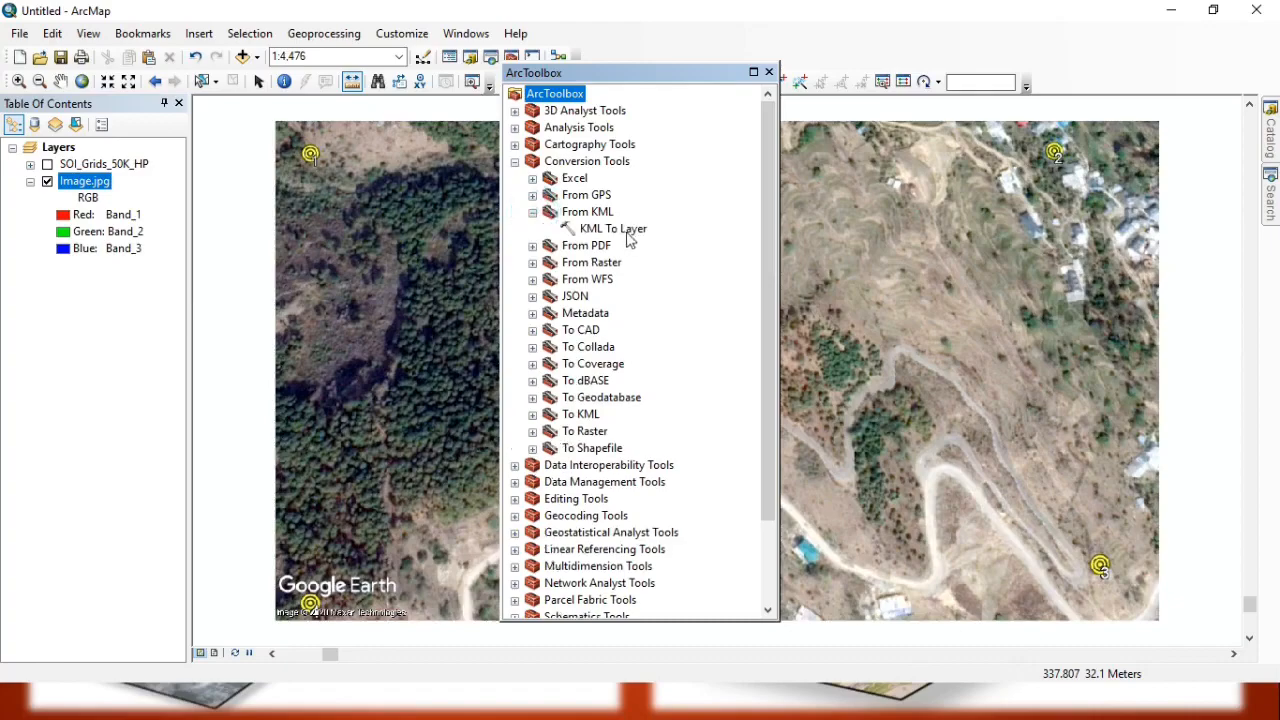
click(627, 233)
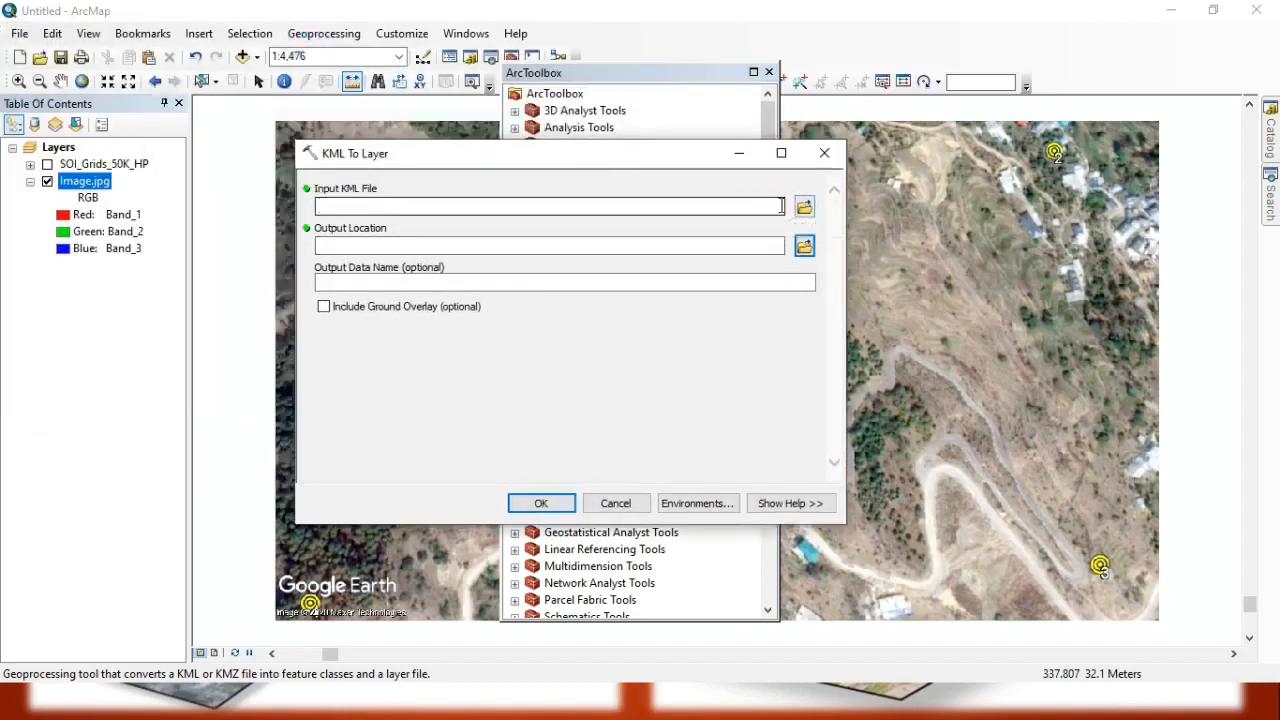
click(805, 208)
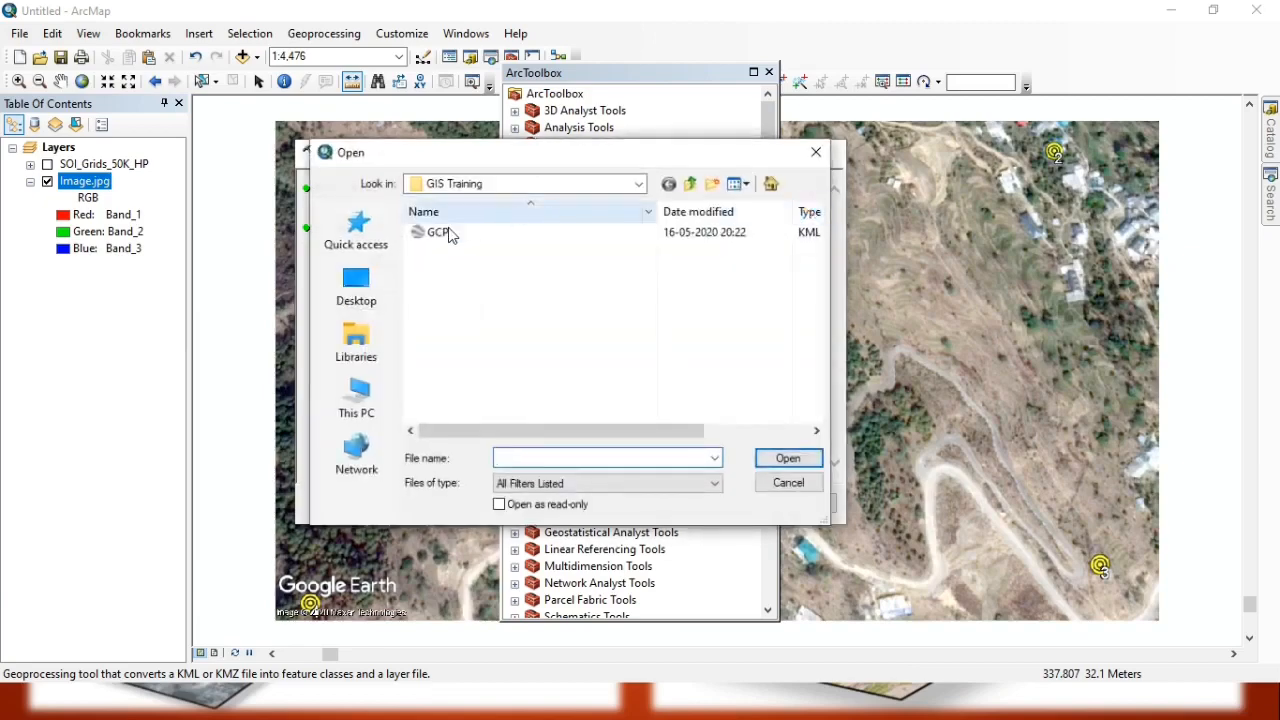
click(437, 233)
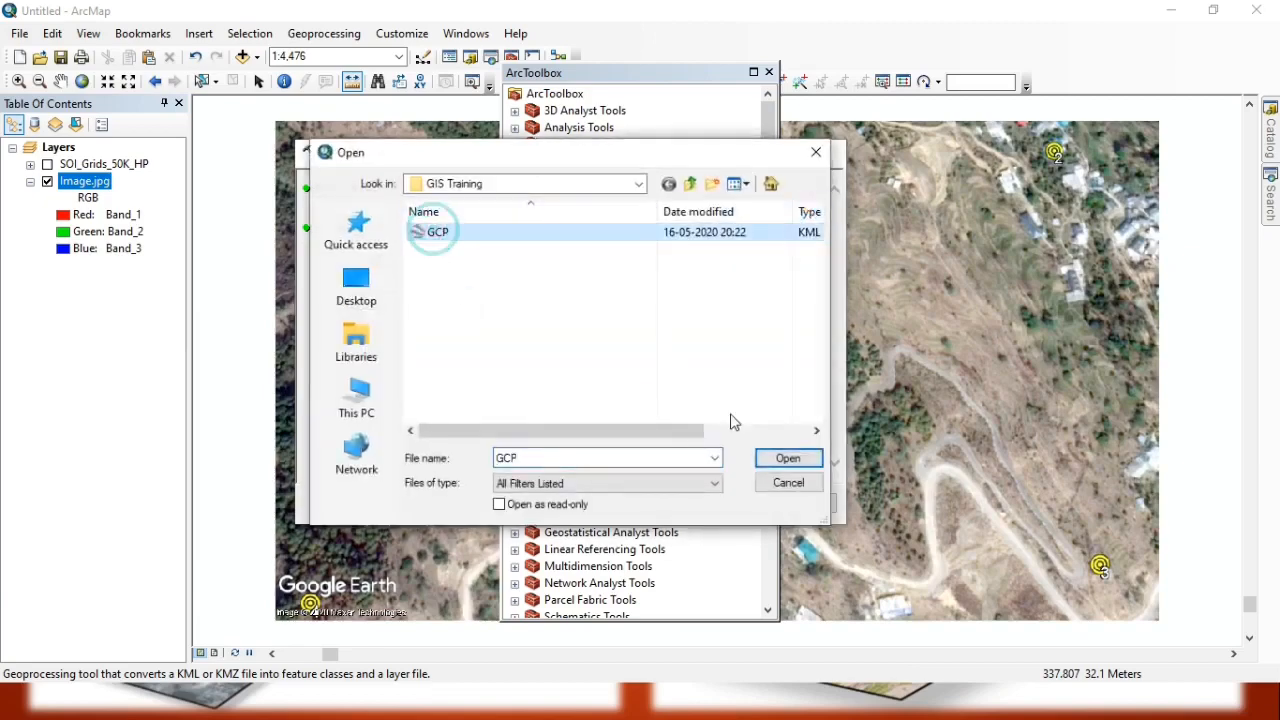
click(780, 458)
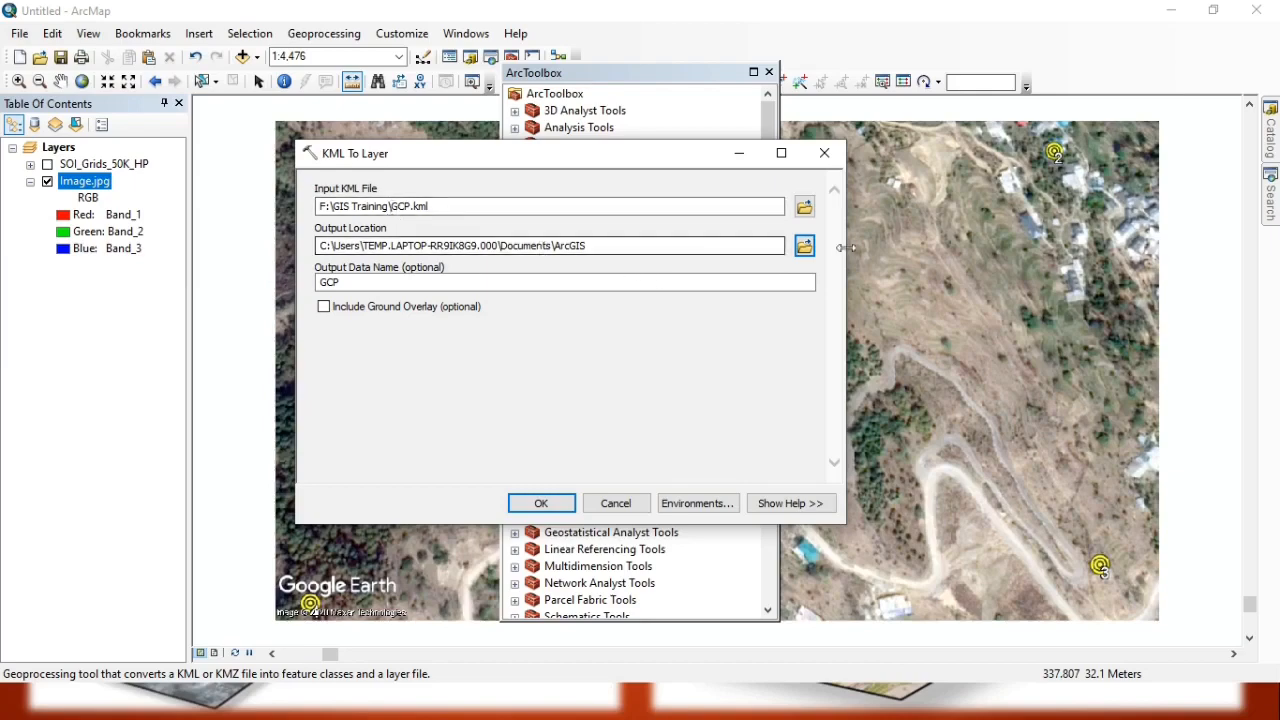
Set the KML conversion's output location to F:\GIS Training.
click(804, 246)
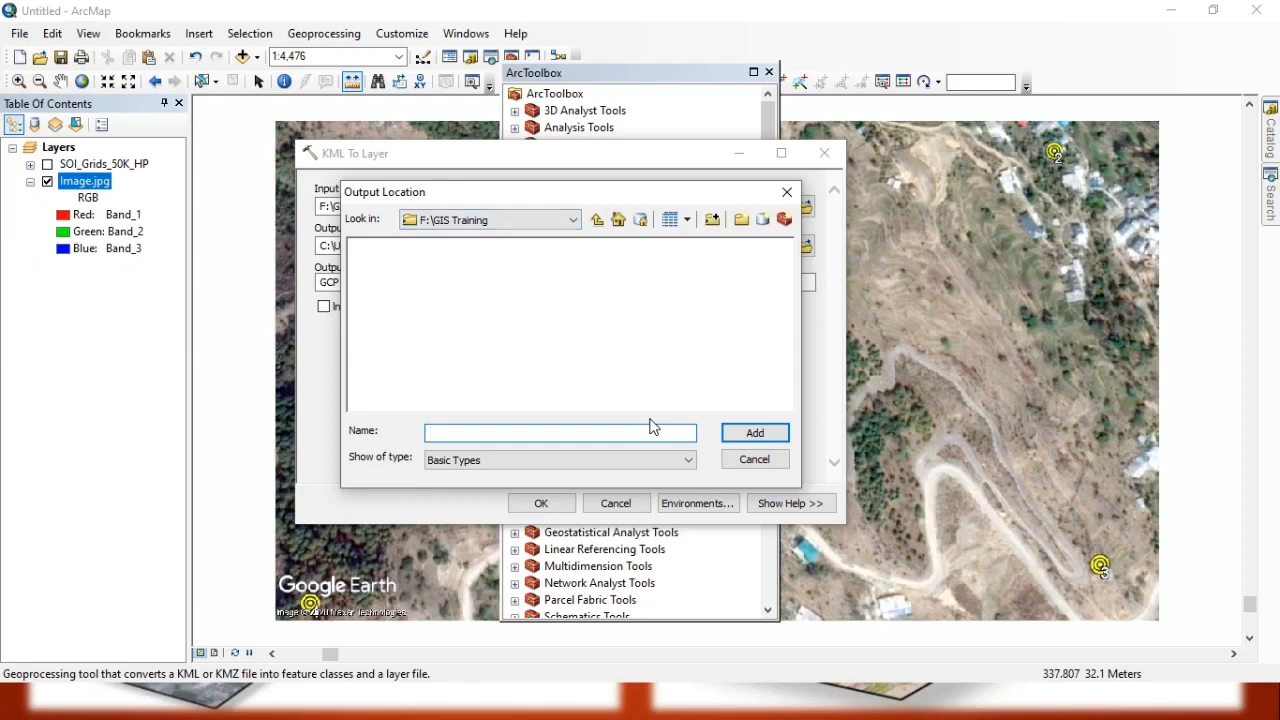
click(597, 219)
click(428, 248)
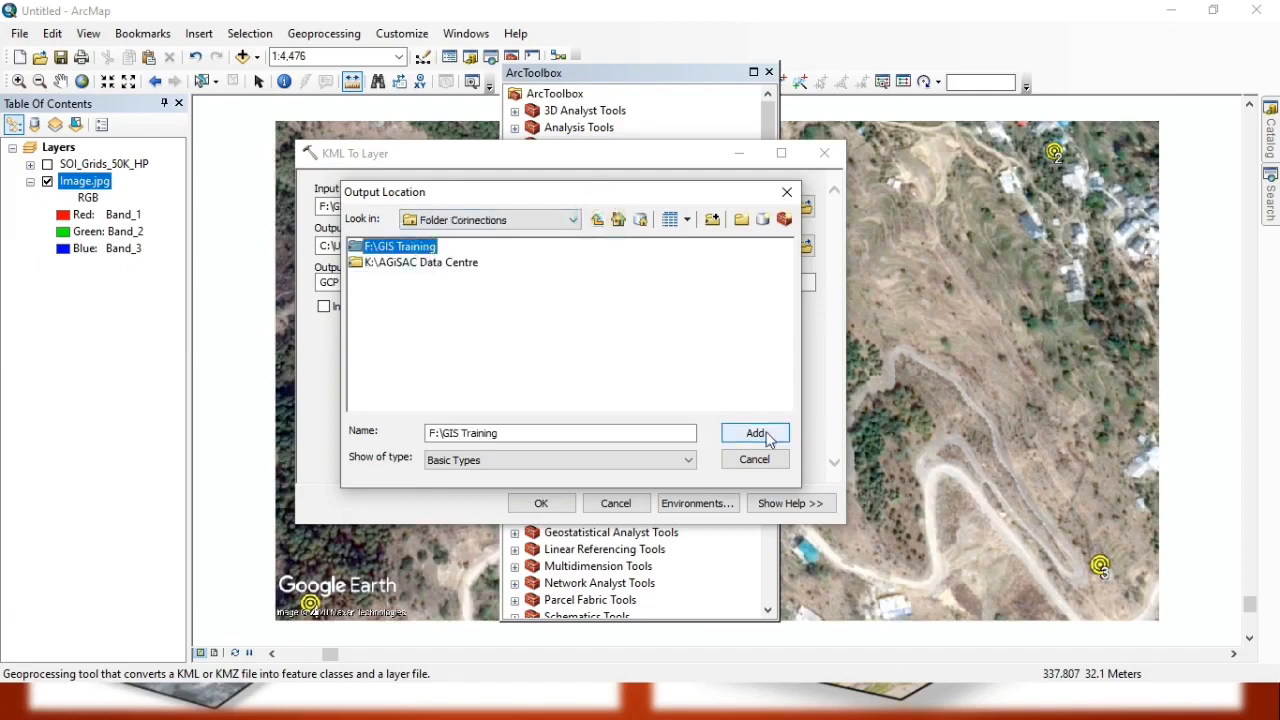
click(768, 438)
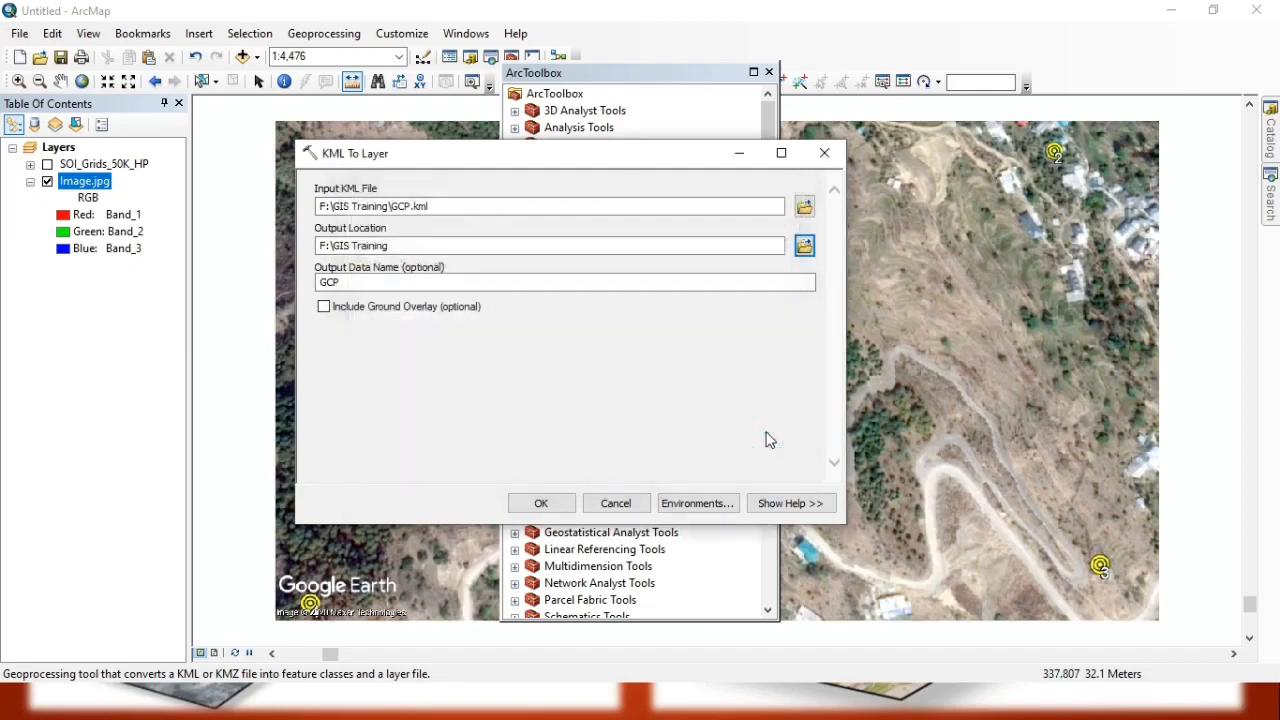
Run the KML To Layer conversion with GCP as the output data name and dismiss its completion notification.
click(359, 281)
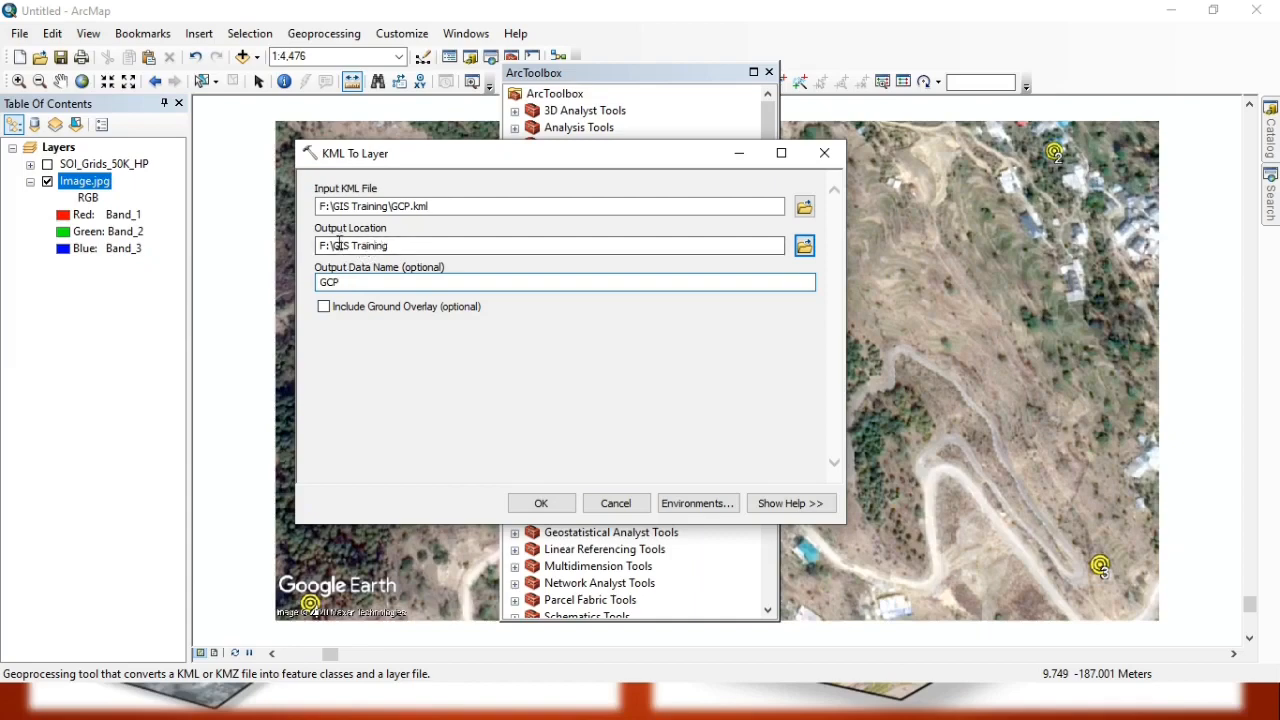
click(412, 247)
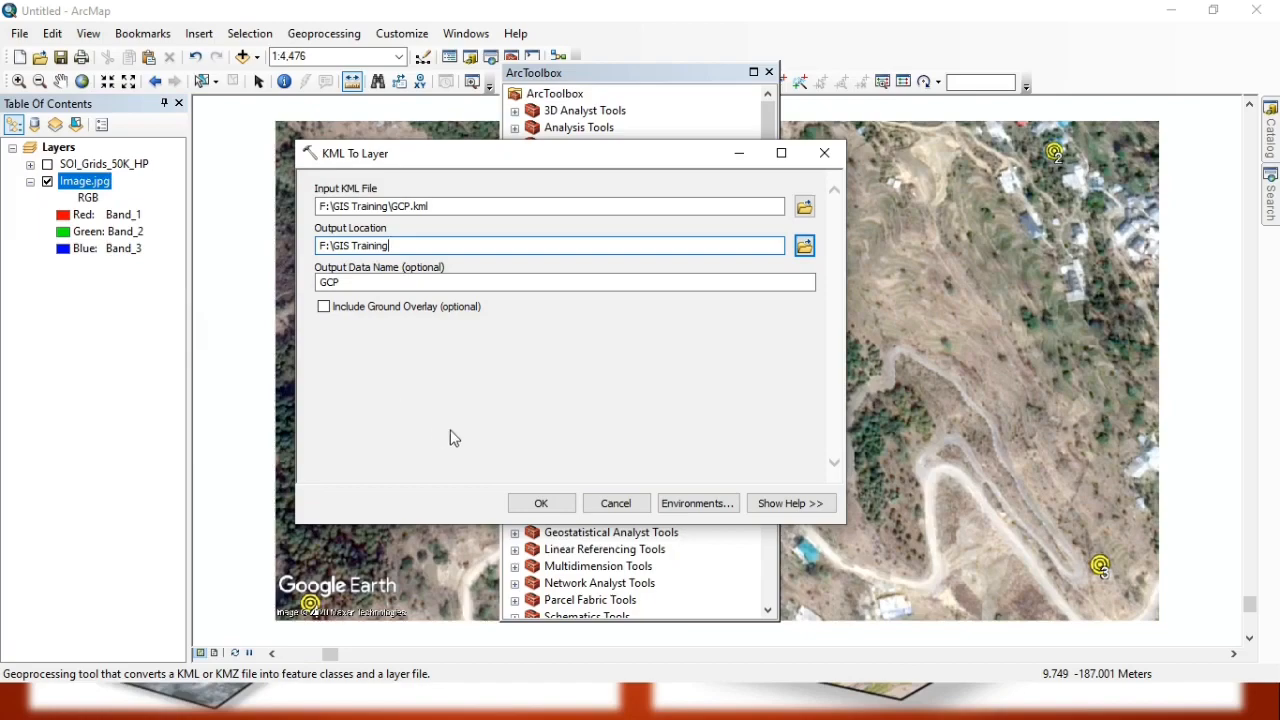
click(538, 505)
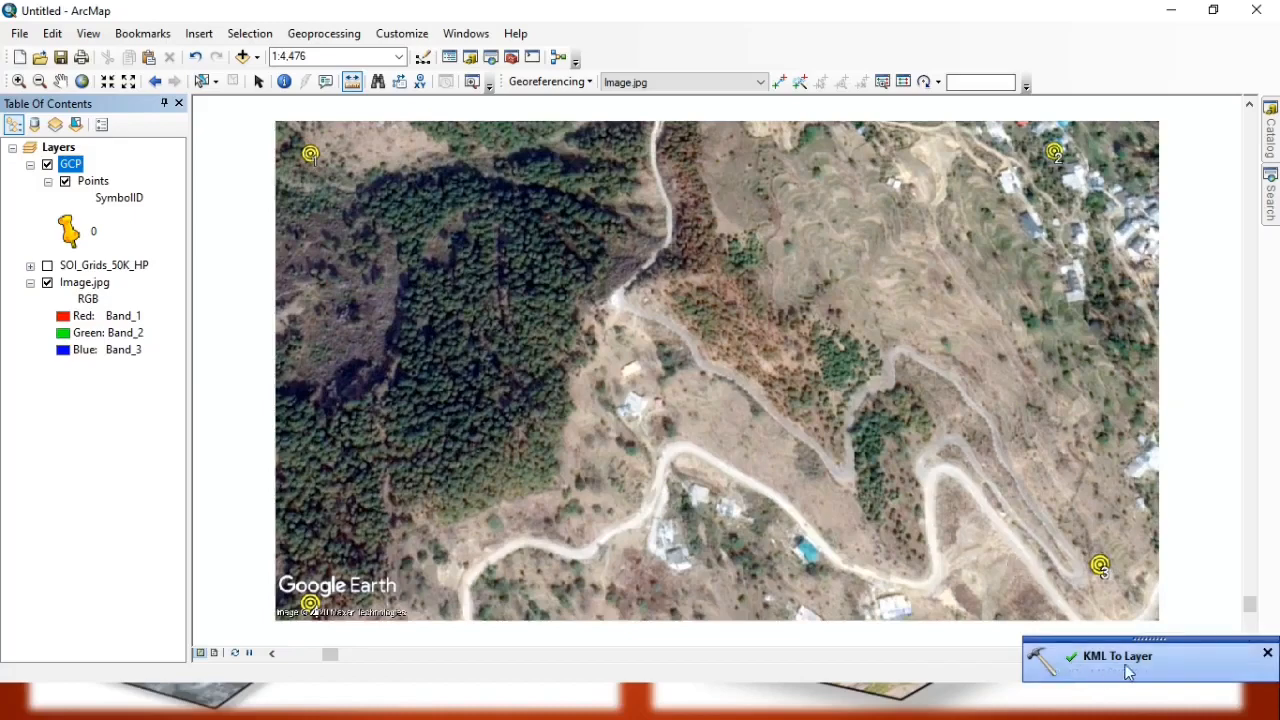
click(1267, 653)
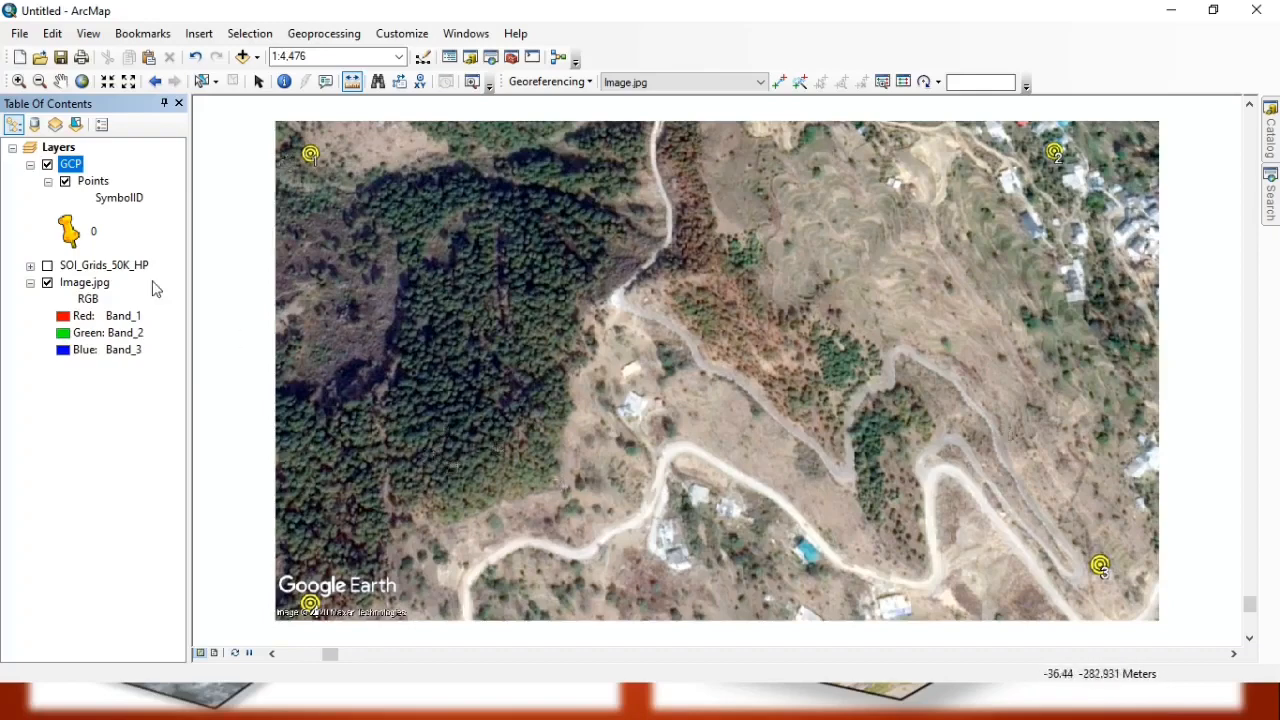
Zoom to the GCP Points layer and change its pushpin symbol to the green Circle 2.
right_click(88, 186)
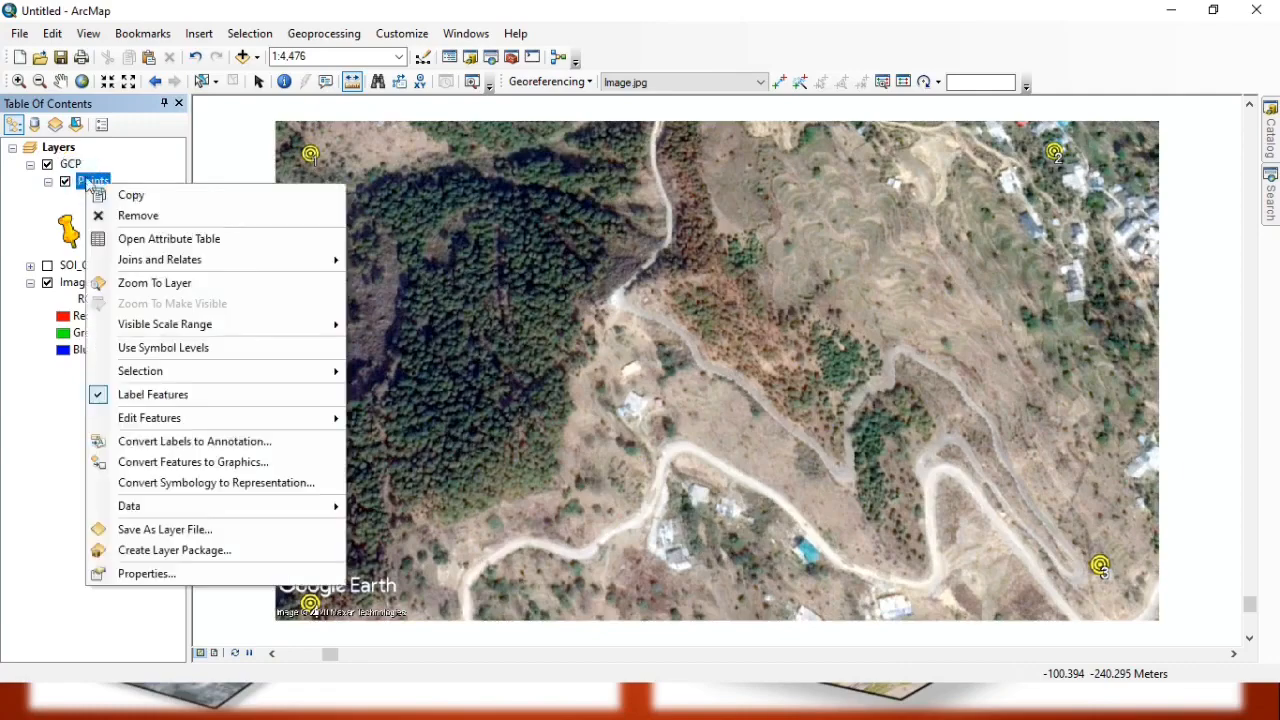
click(155, 283)
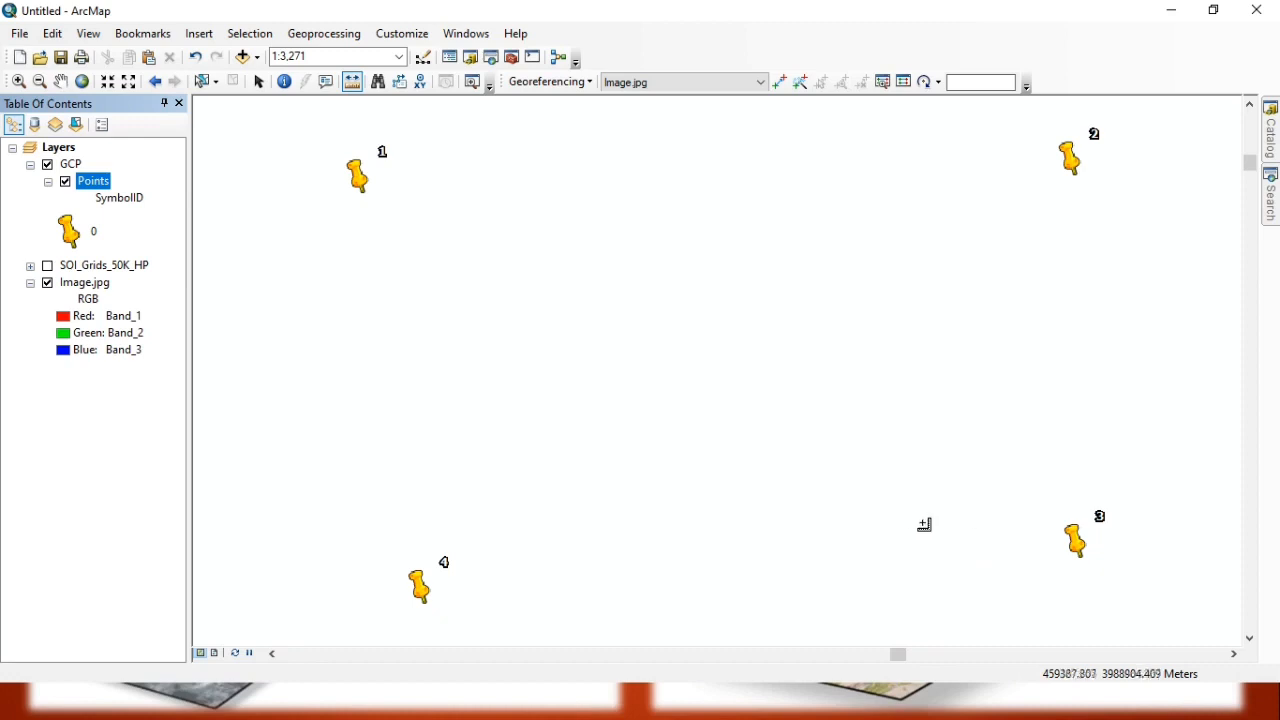
click(72, 232)
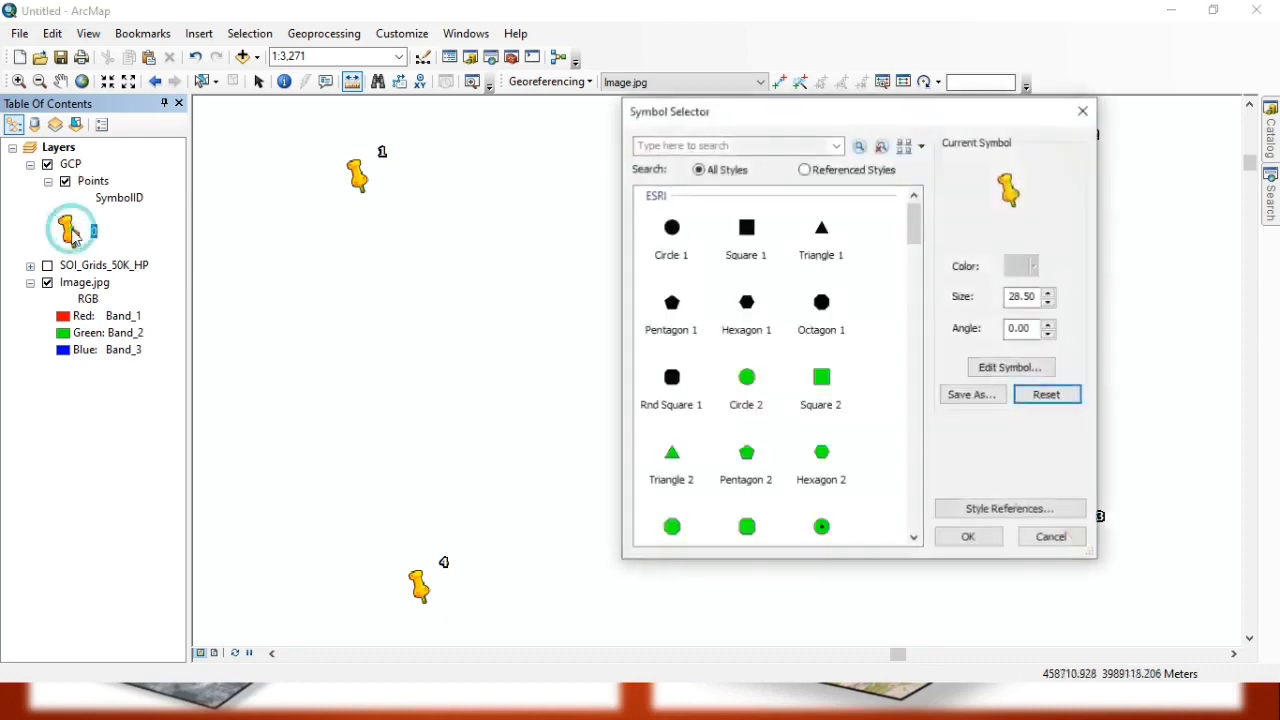
click(748, 380)
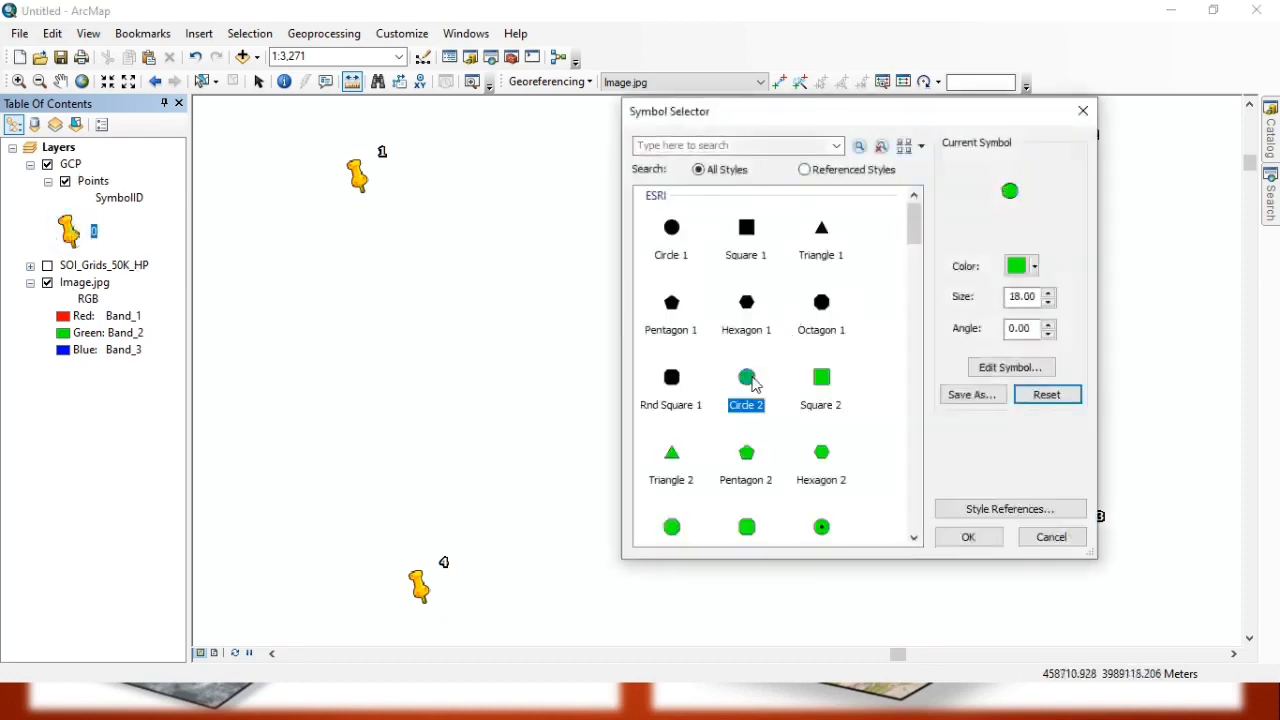
click(965, 538)
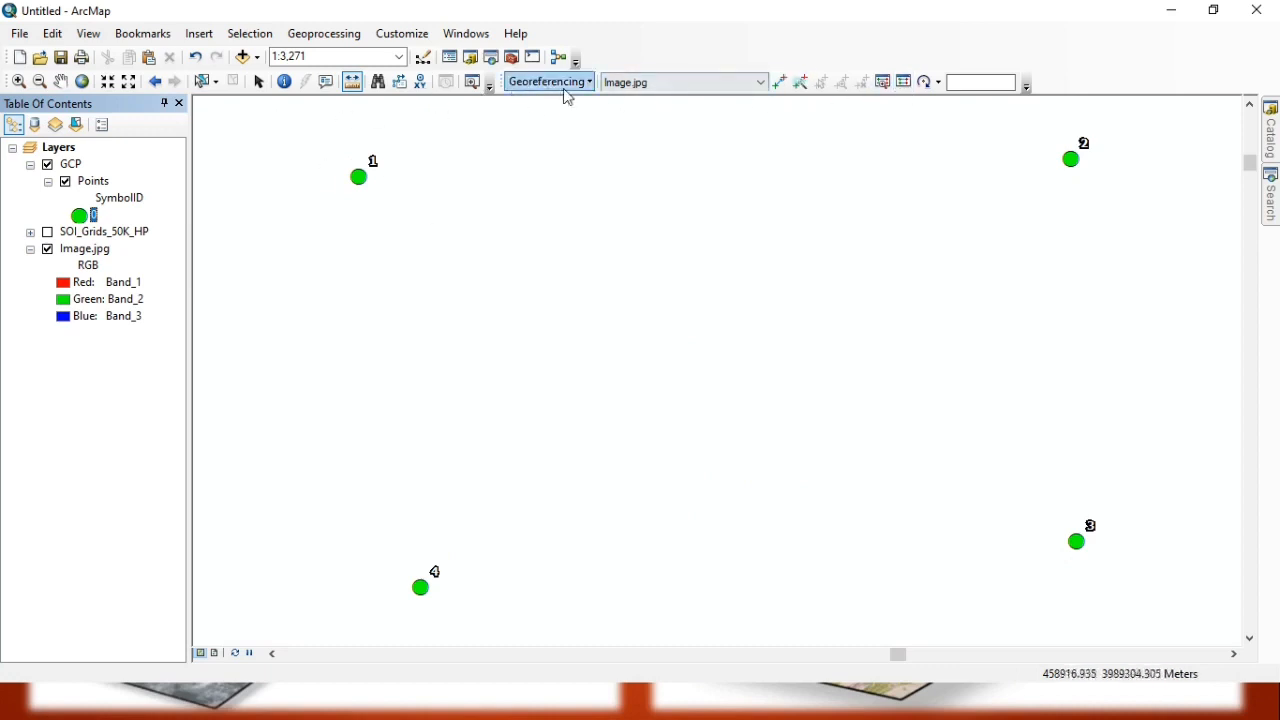
Choose Image.jpg as the raster to georeference and fit it to the display around the GCP points.
click(663, 84)
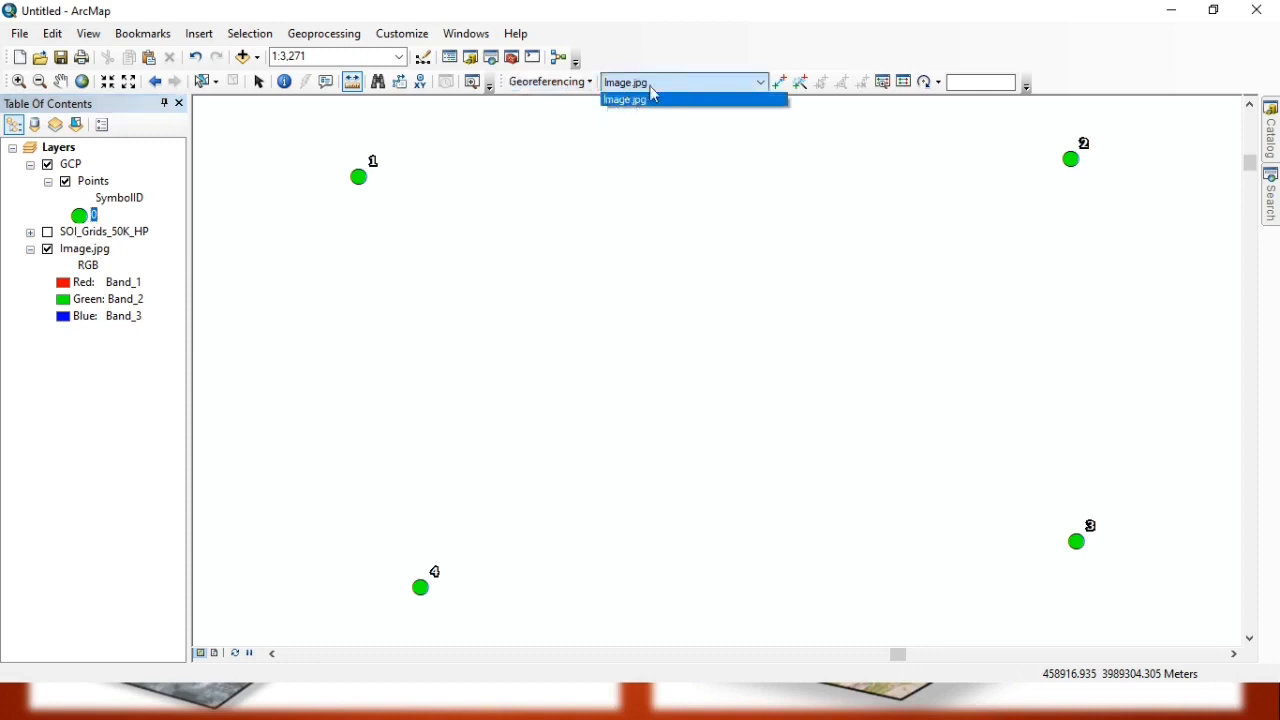
click(652, 90)
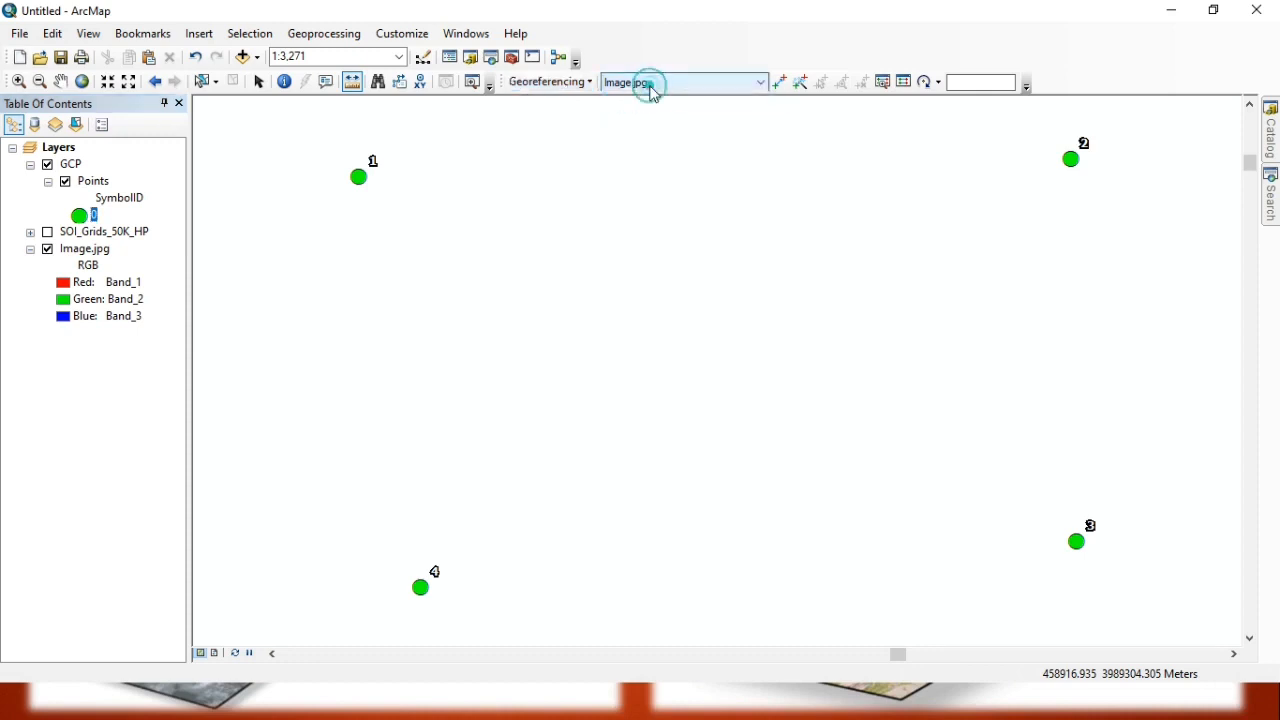
click(569, 83)
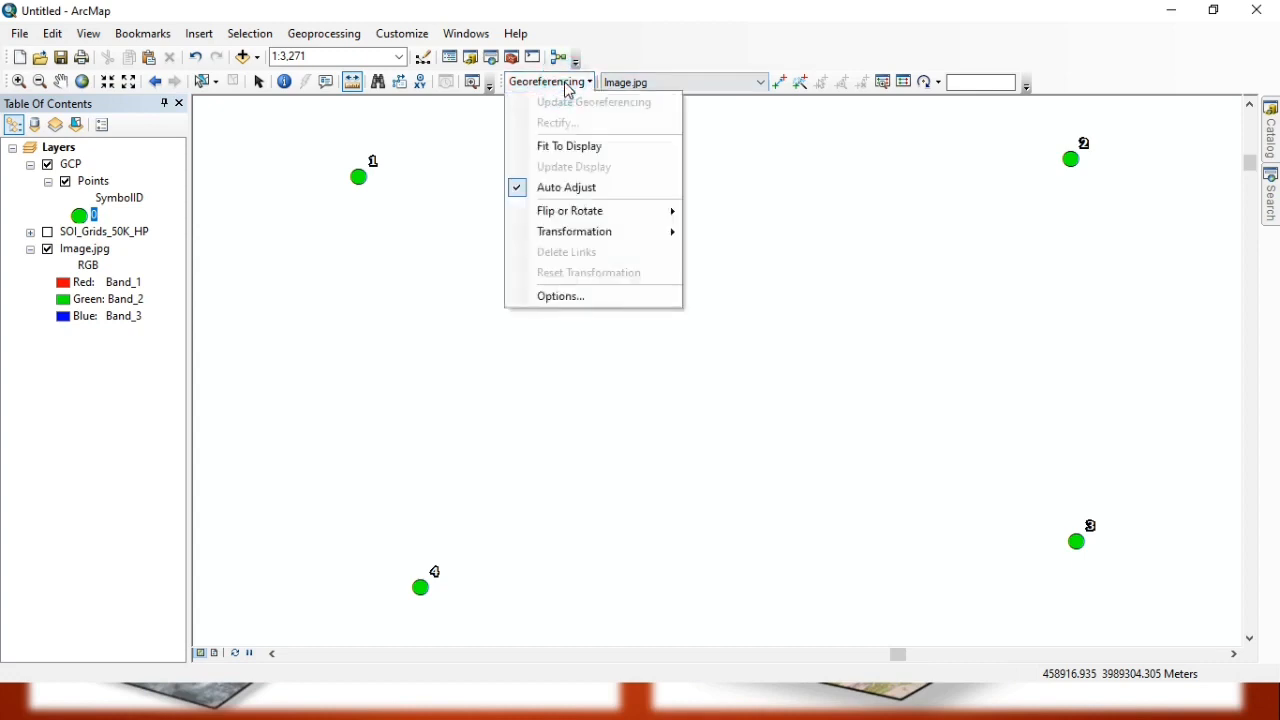
click(577, 147)
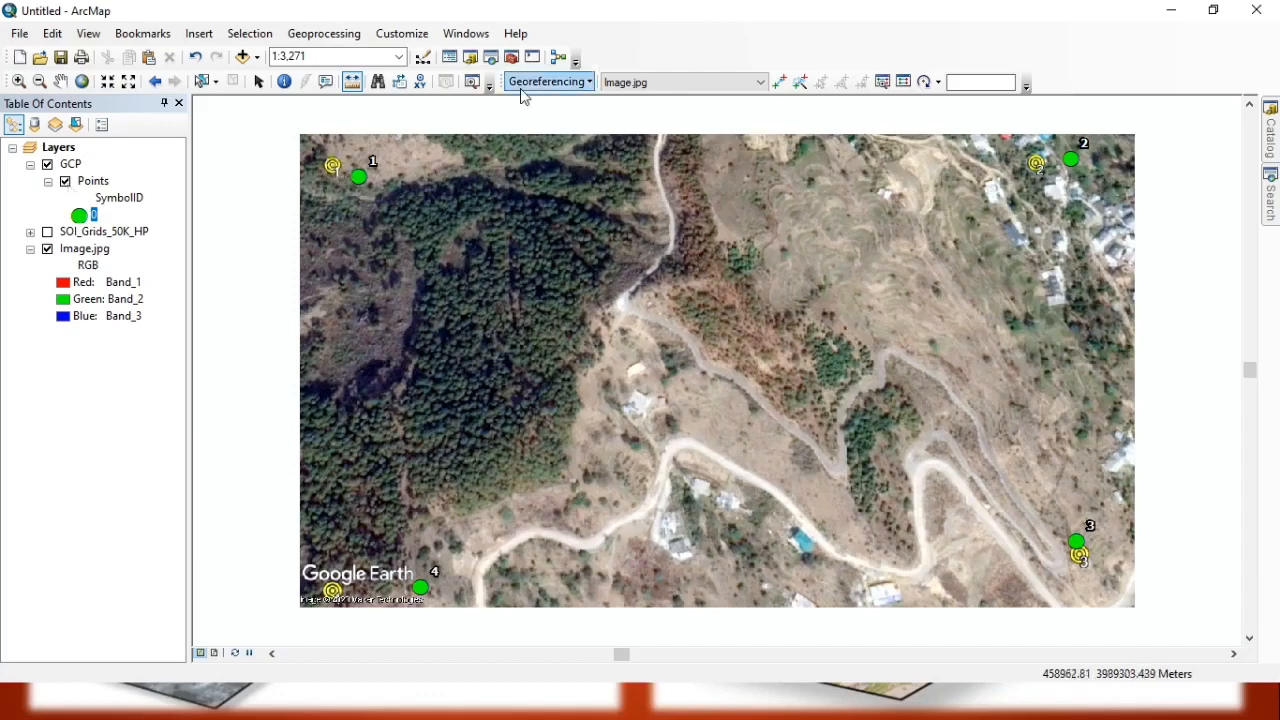
Add control points linking the image's placemarks 1 and 3 to the matching GCP points 1 and 3.
click(779, 83)
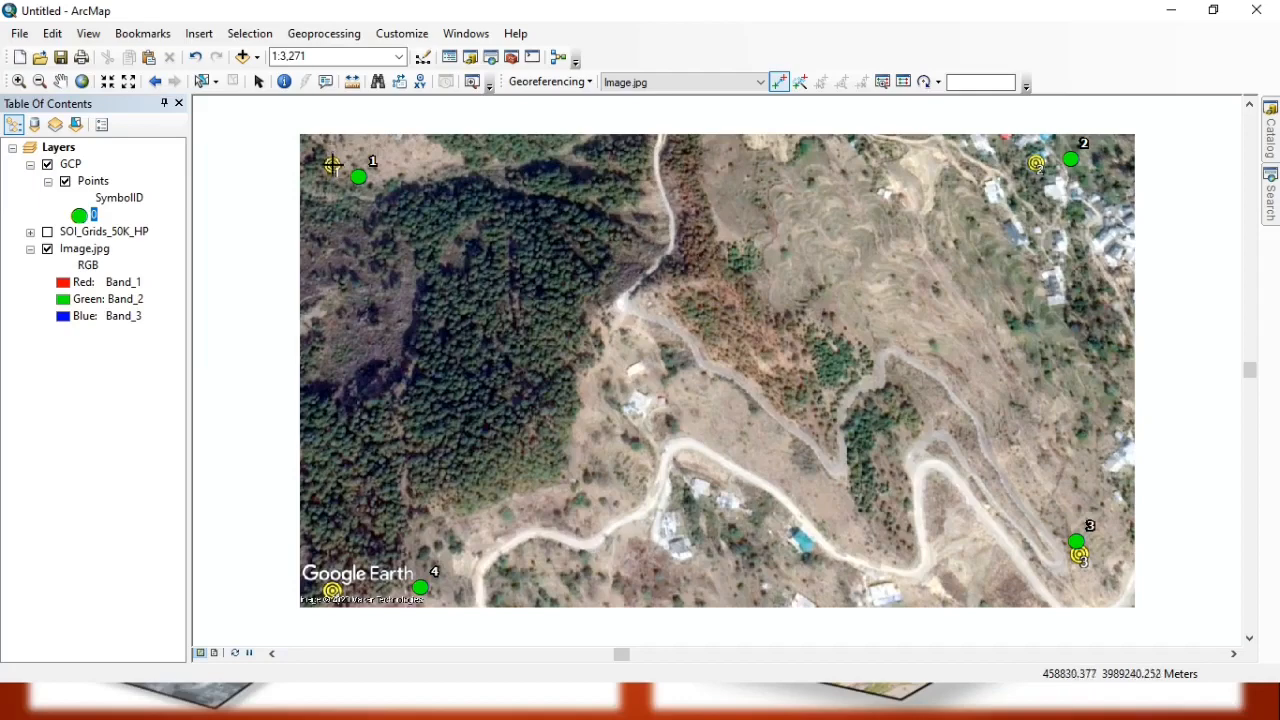
click(332, 165)
click(357, 175)
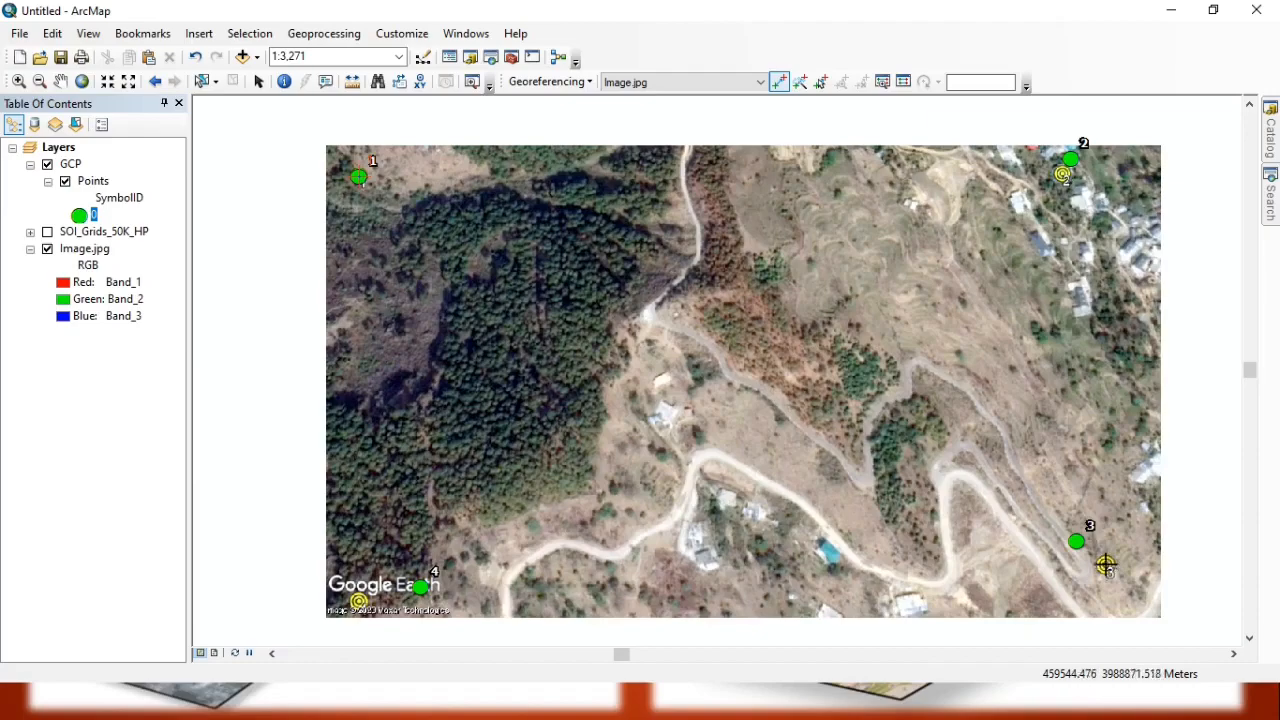
click(1105, 565)
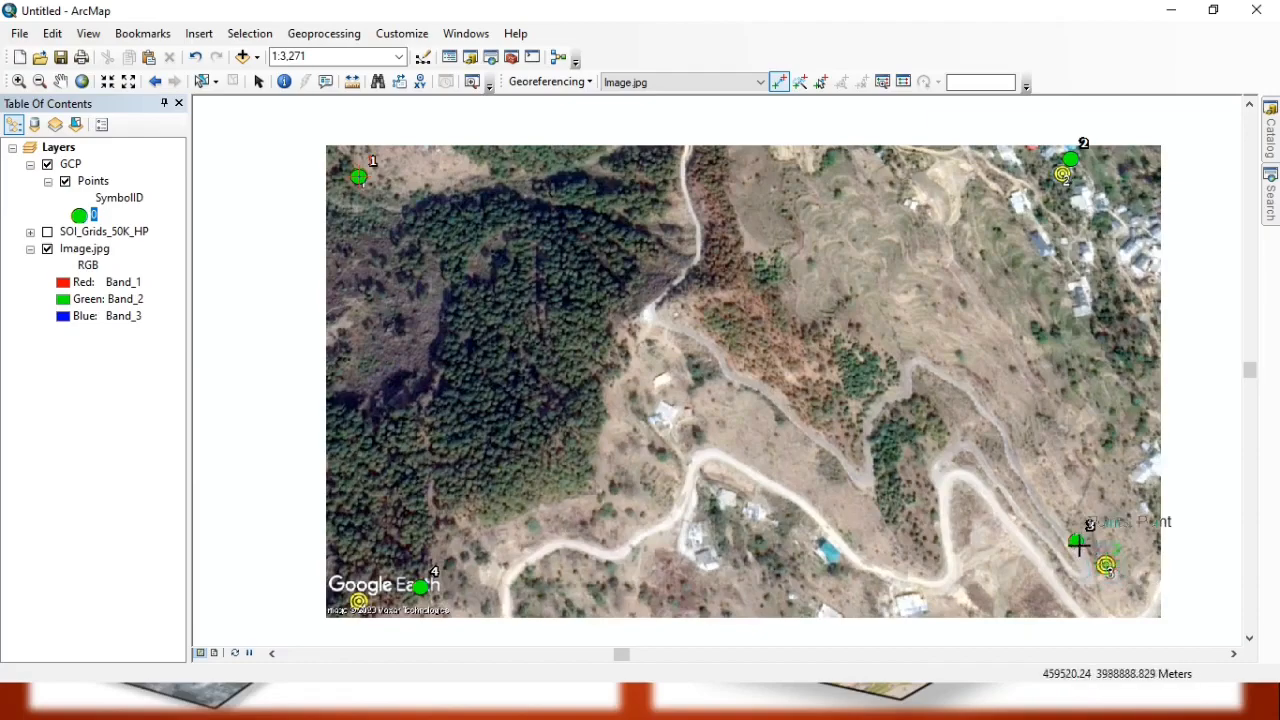
click(1076, 542)
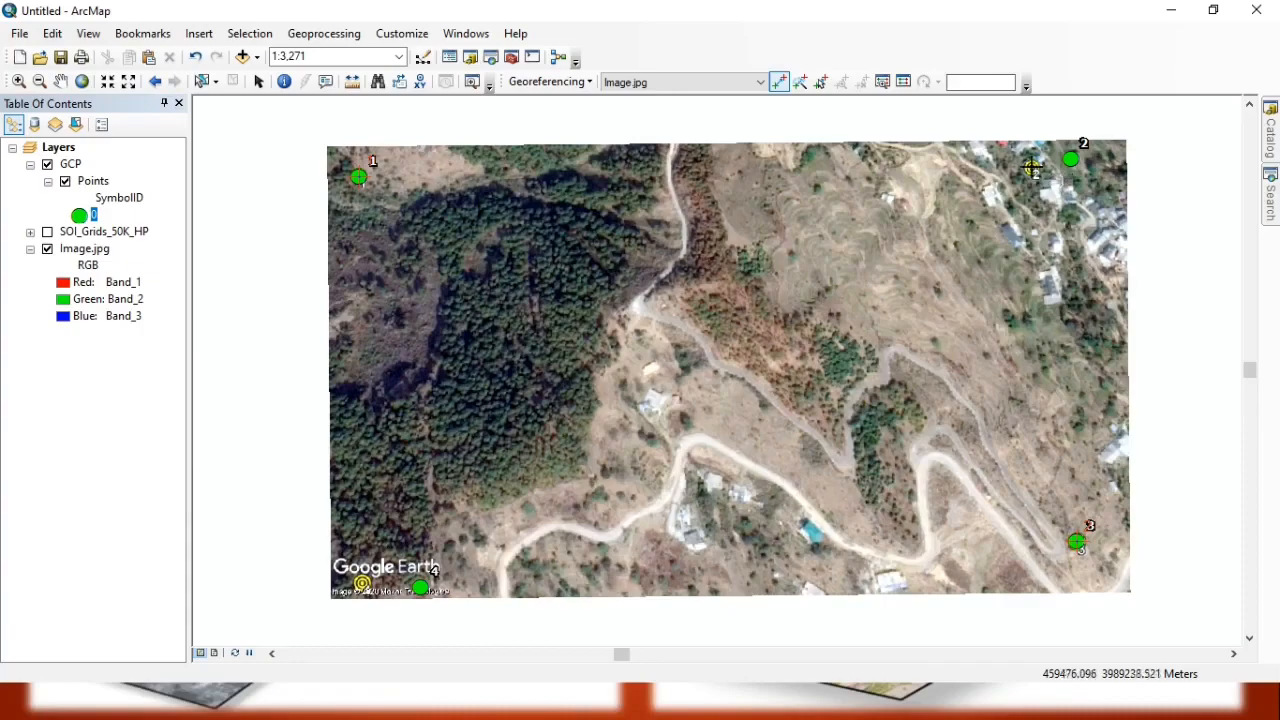
Add control points linking the image's placemarks 2 and 4 to the matching GCP points 2 and 4.
click(1033, 168)
click(1070, 159)
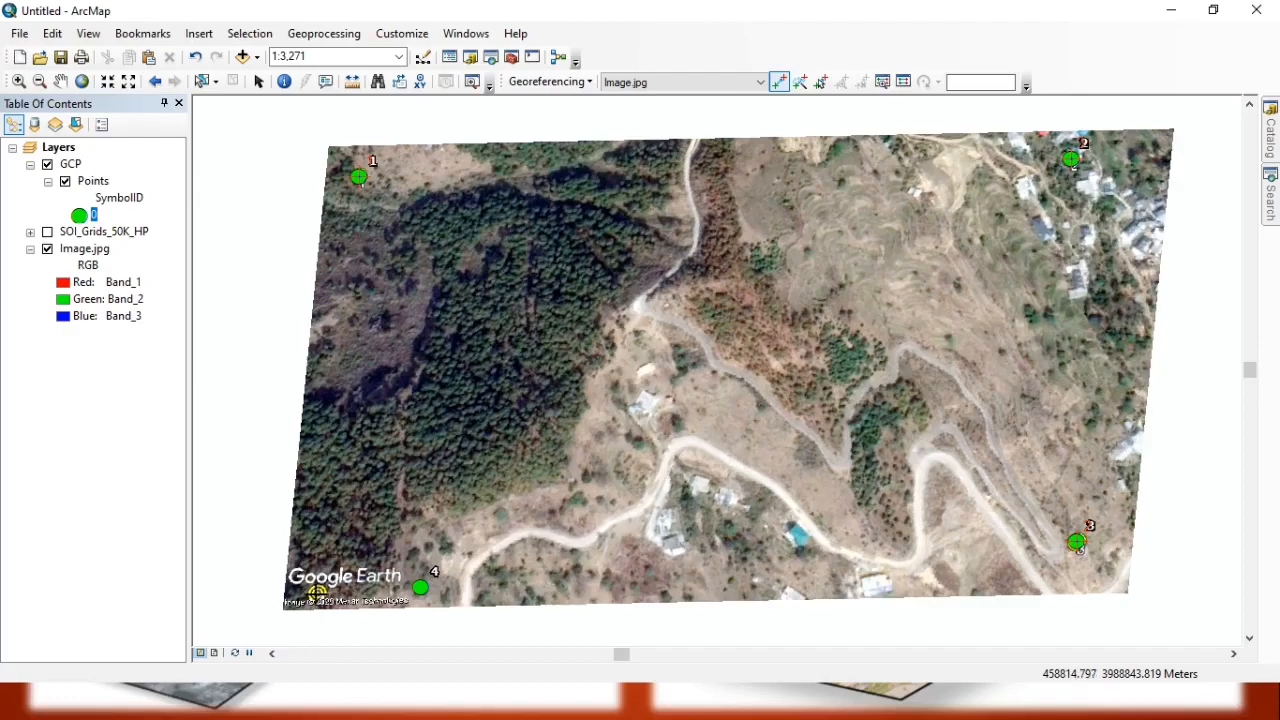
click(316, 594)
click(420, 587)
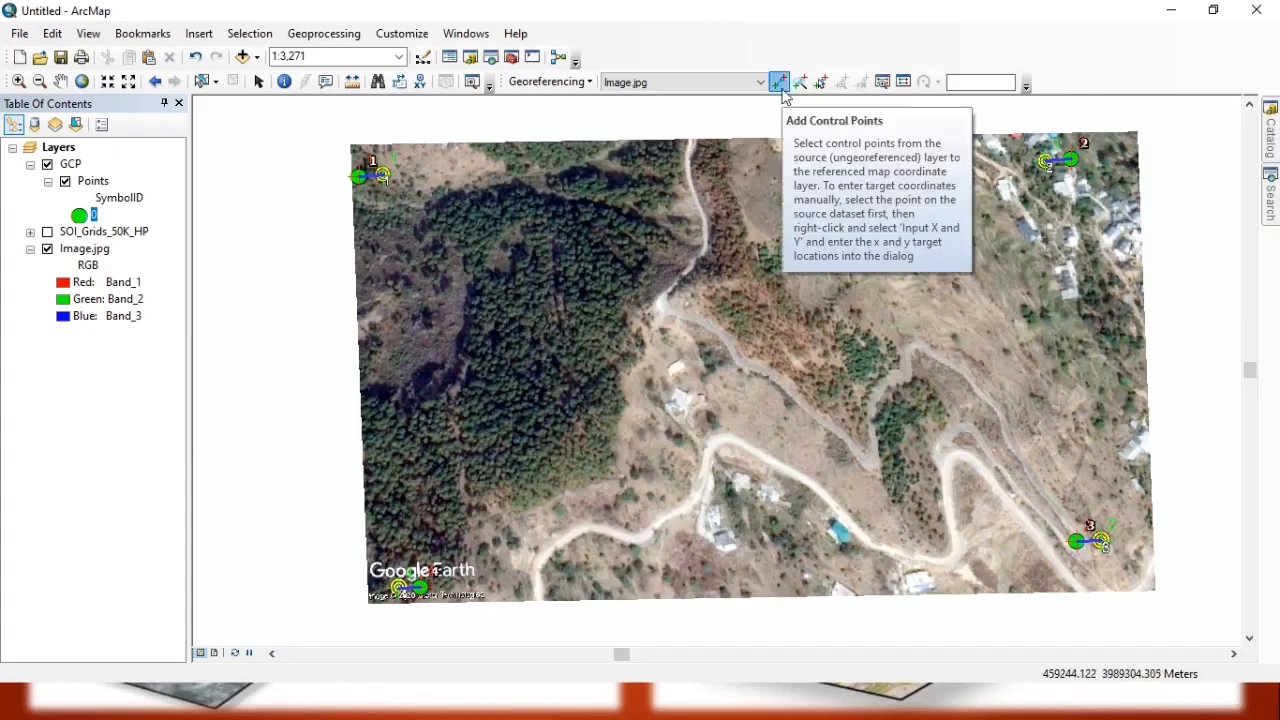
Set the georeferencing transformation to Adjust and update the georeferencing to save the warp to Image.jpg.
click(567, 84)
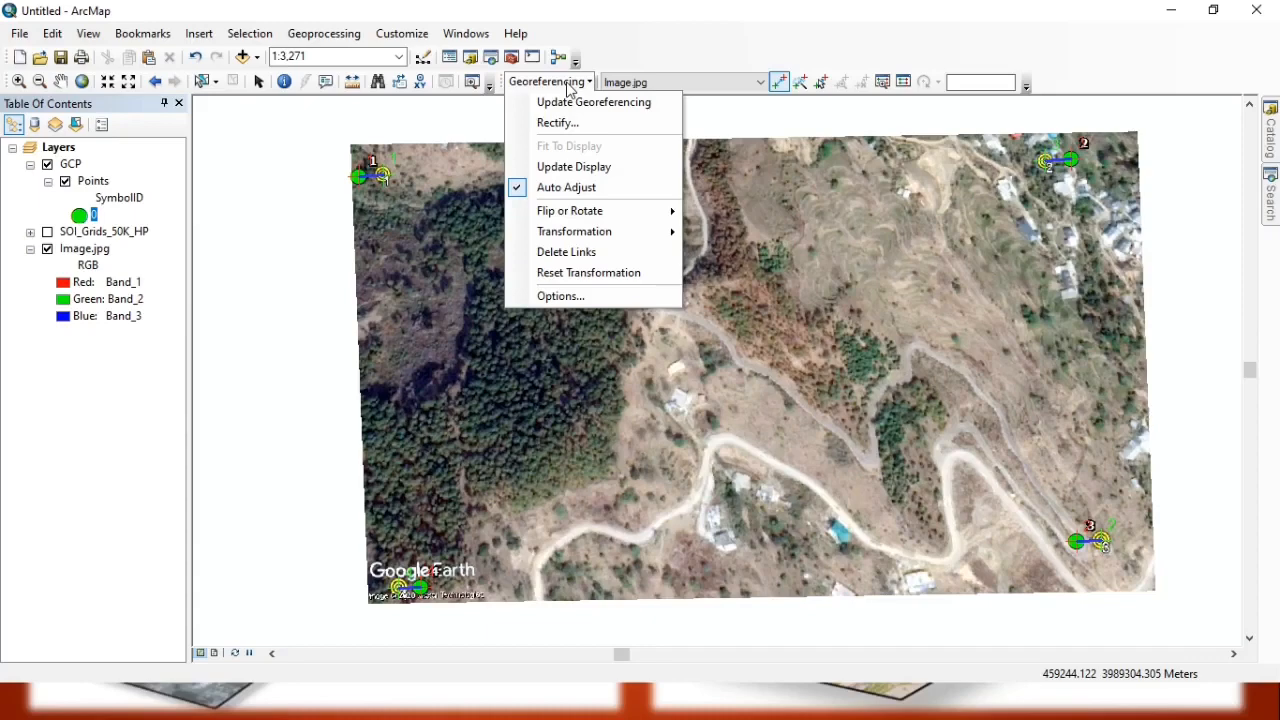
mouse_move(584, 238)
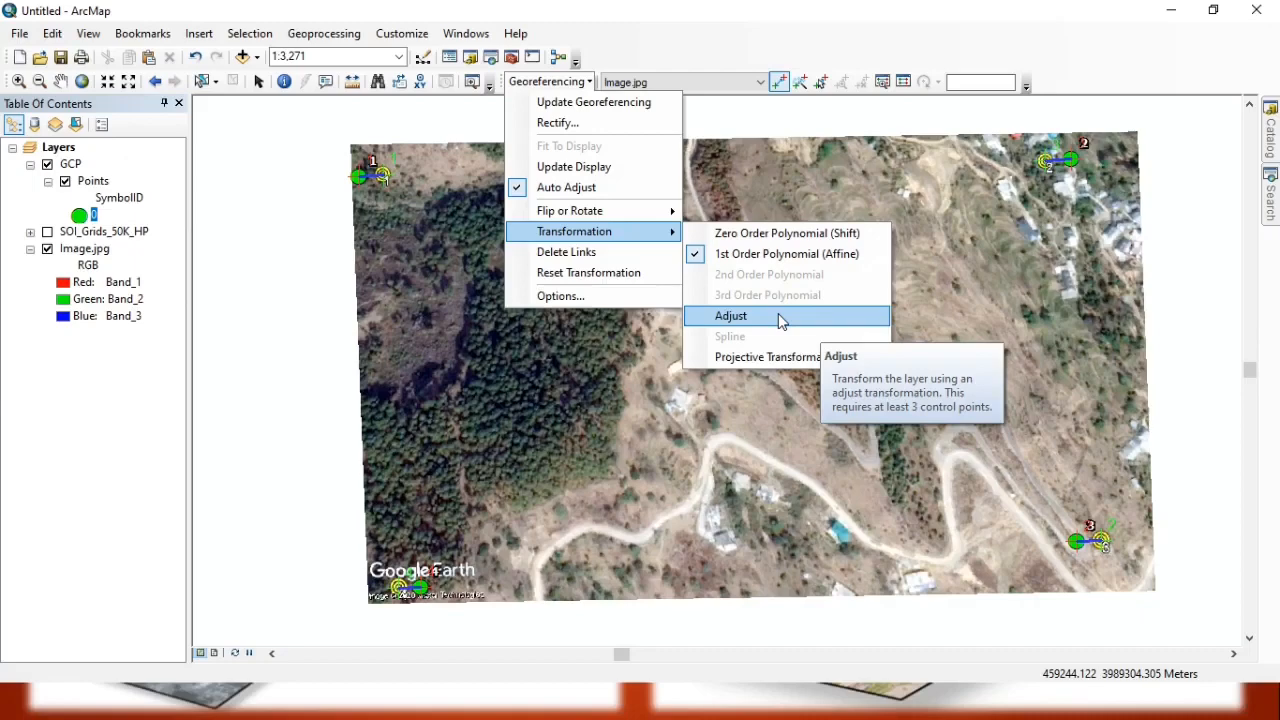
click(781, 316)
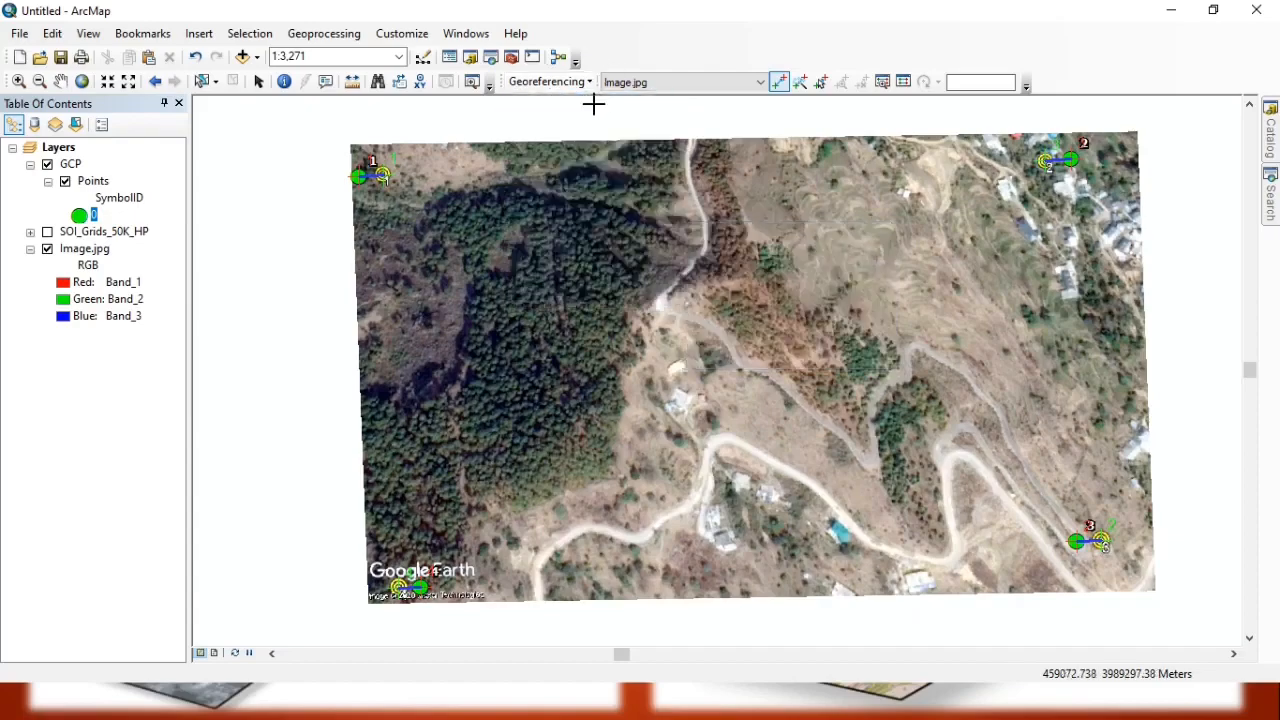
click(567, 82)
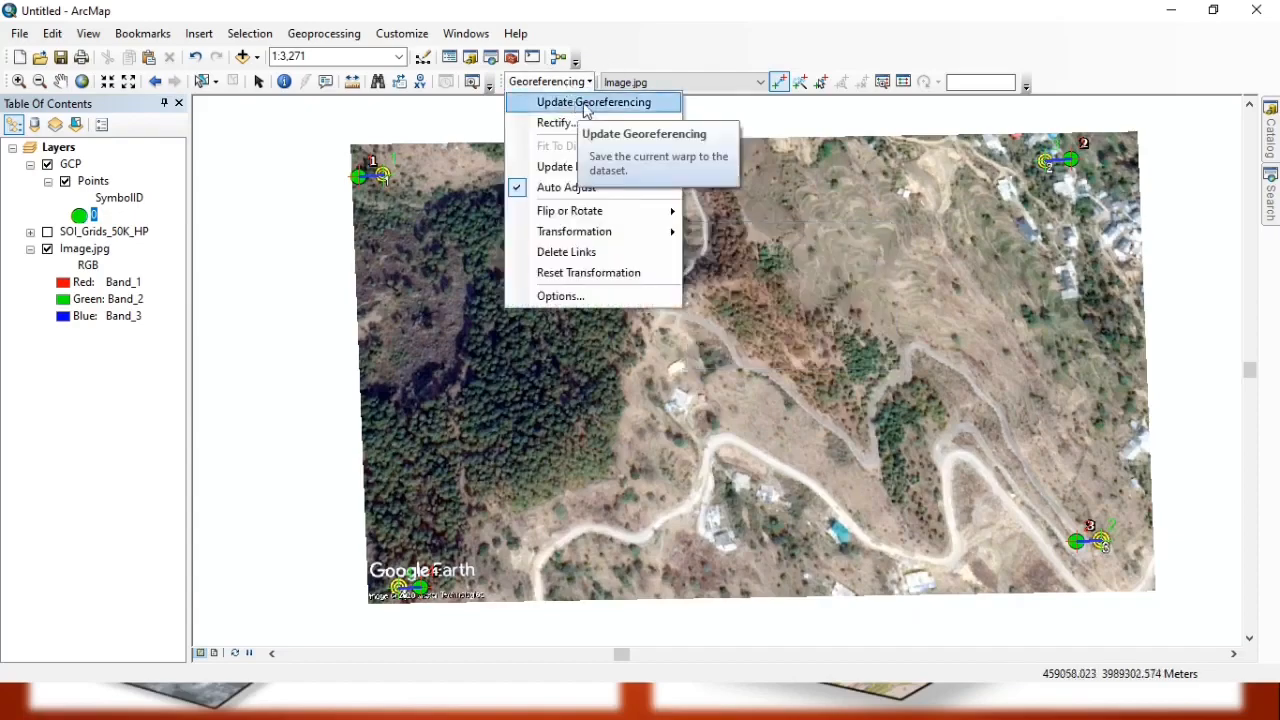
click(586, 104)
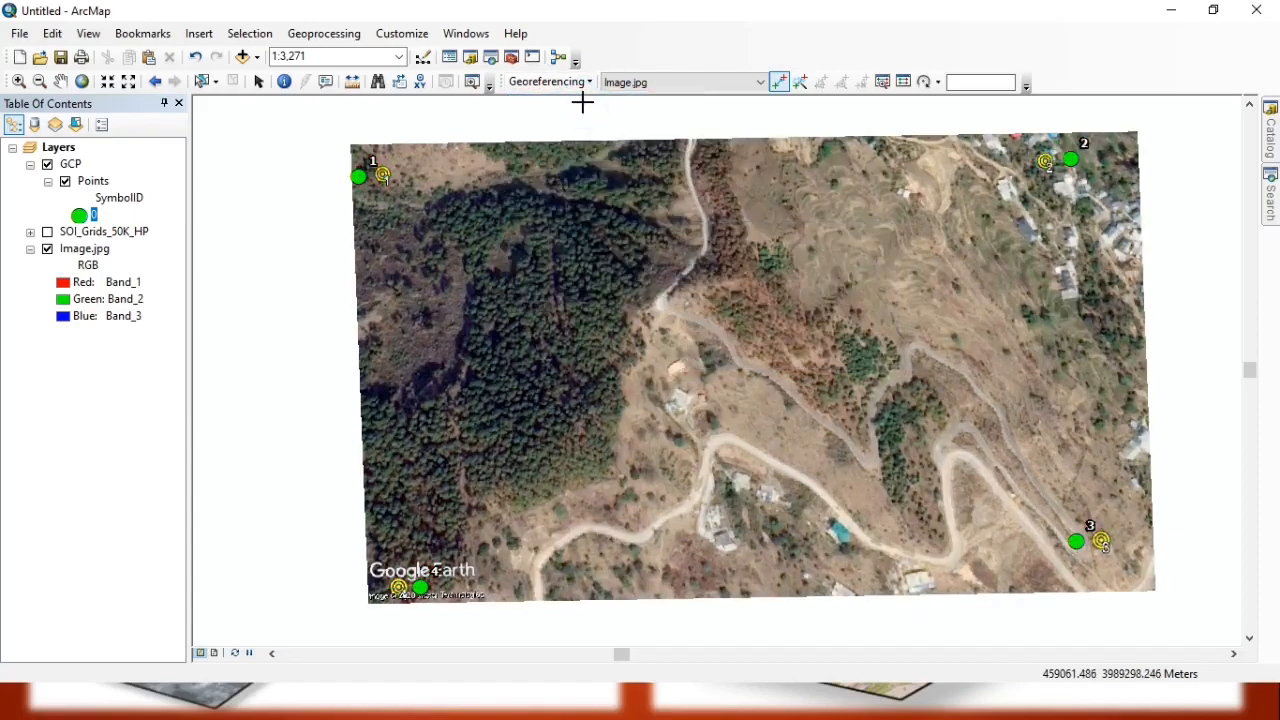
Hide the Points layer of the GCP group.
click(66, 183)
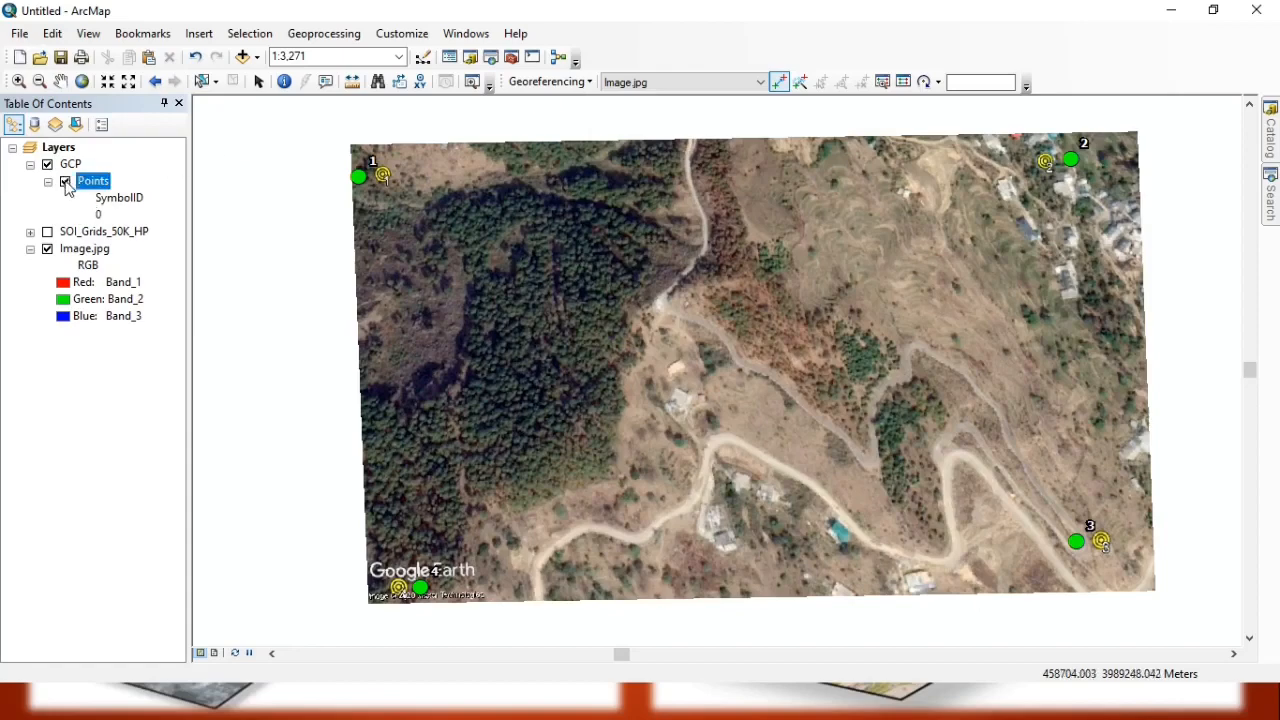
click(65, 182)
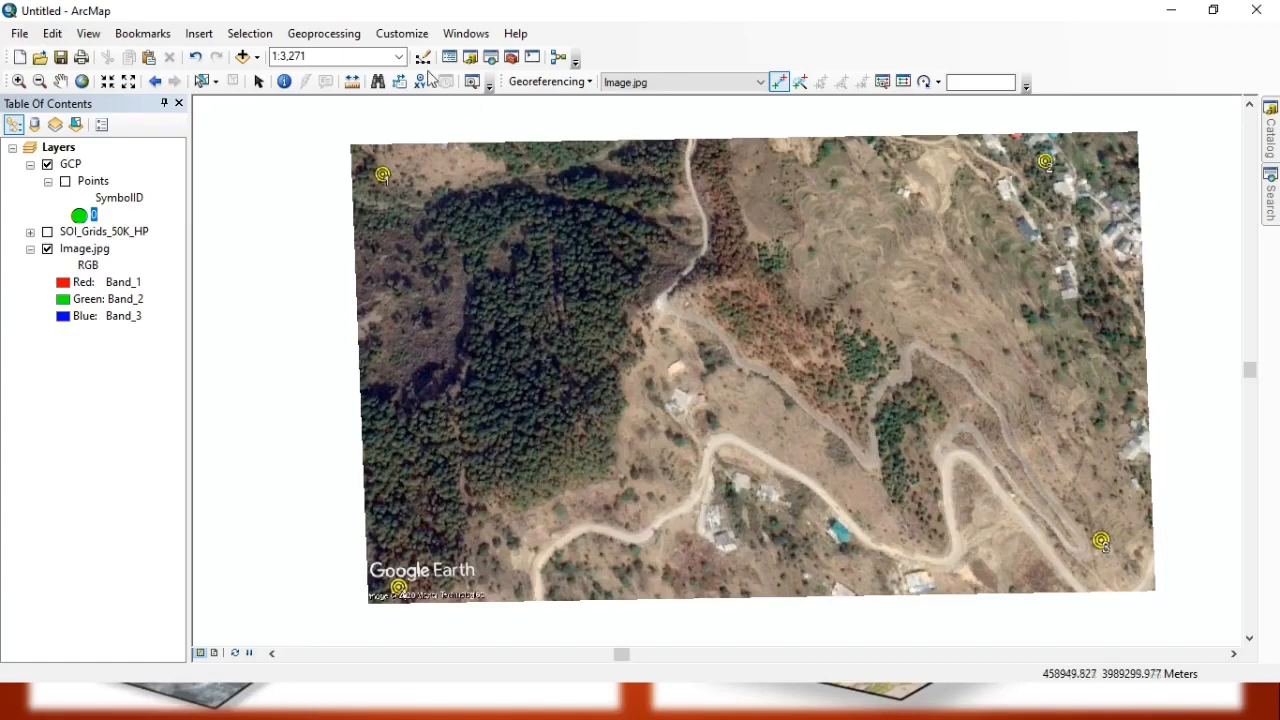
Measure a straight-line distance beside the lower road on the georeferenced image, from its upper bend to the low bend before the hairpin.
click(353, 86)
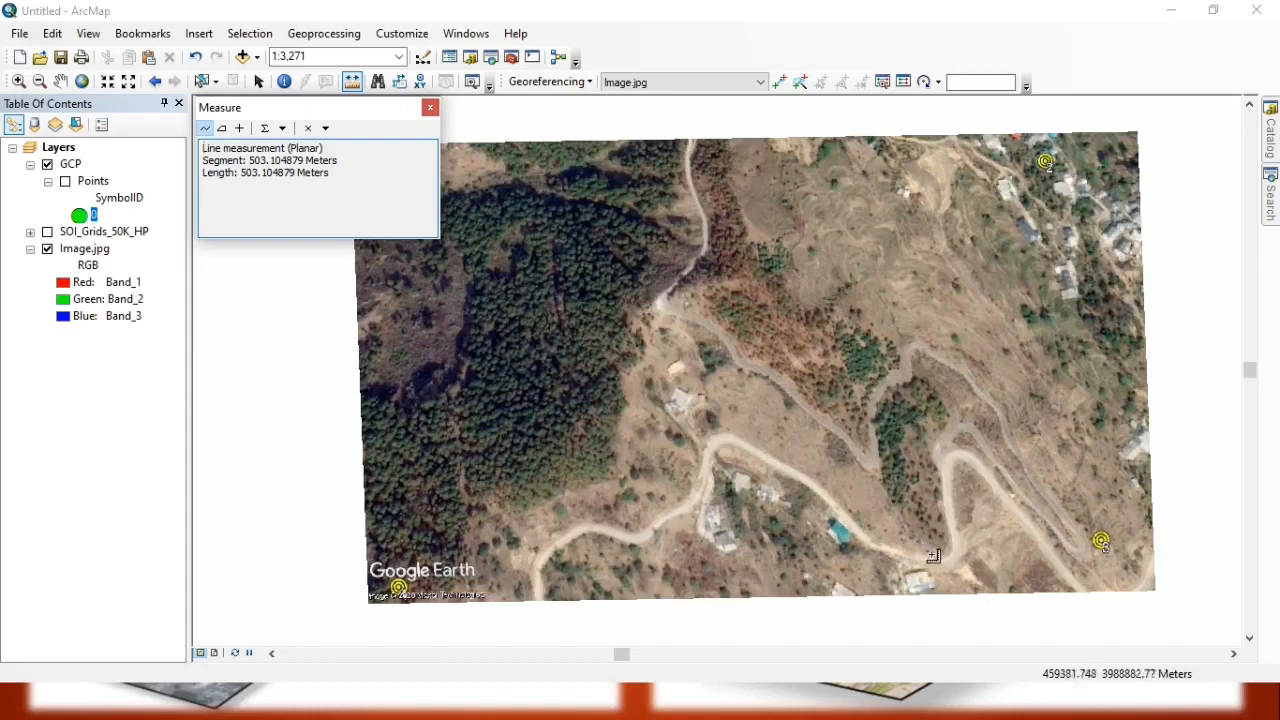
click(731, 438)
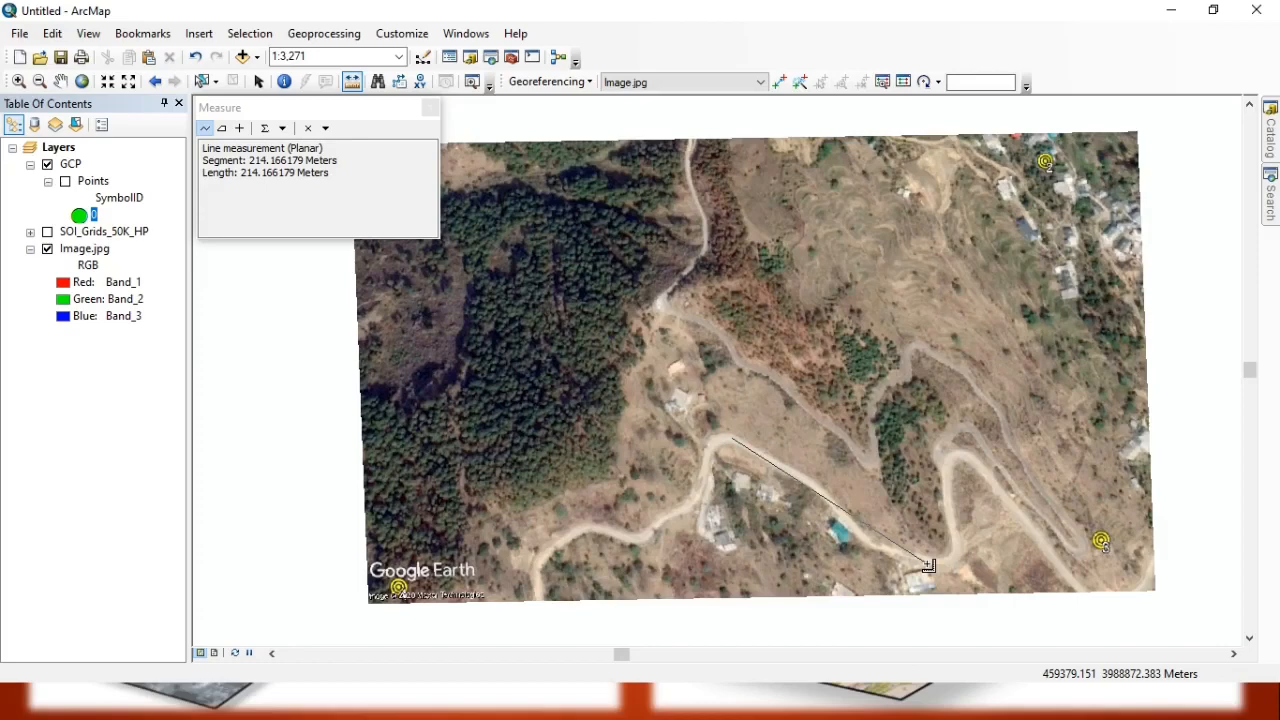
click(431, 107)
drag(588, 372, 512, 366)
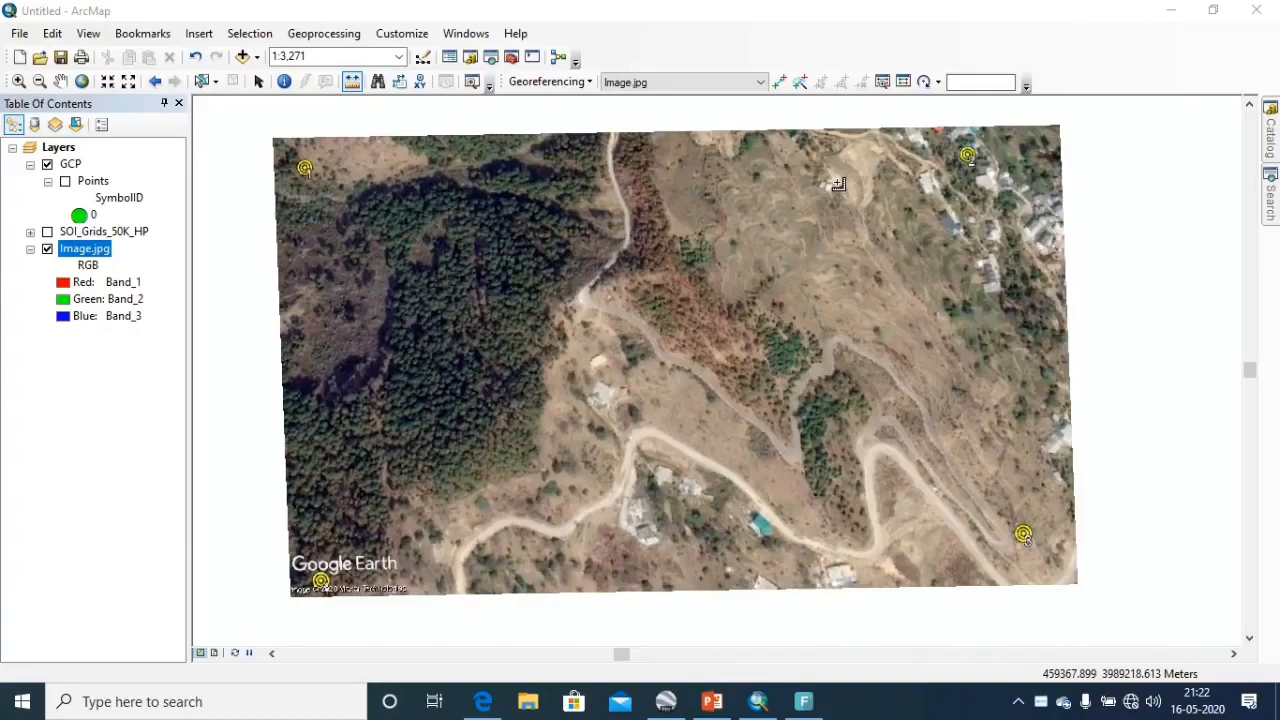
Review the cell size, extent and spatial reference in Image.jpg's source properties, then close them without changes.
right_click(80, 253)
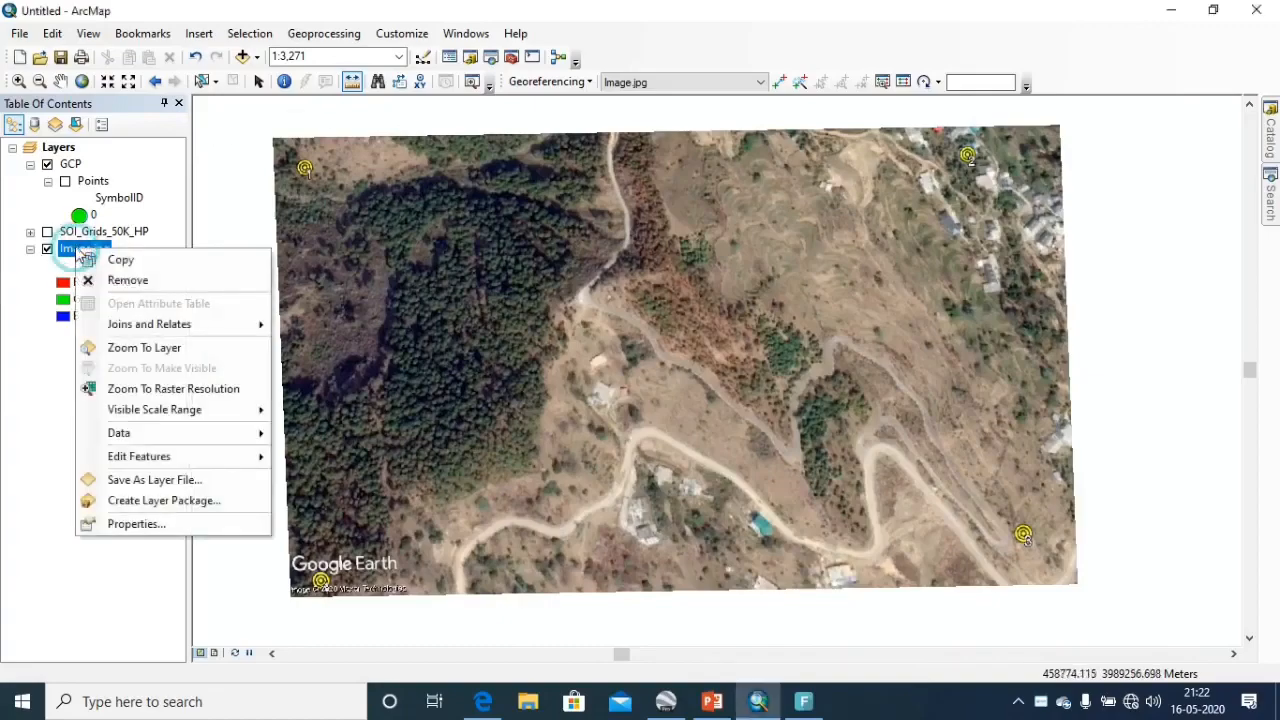
click(131, 521)
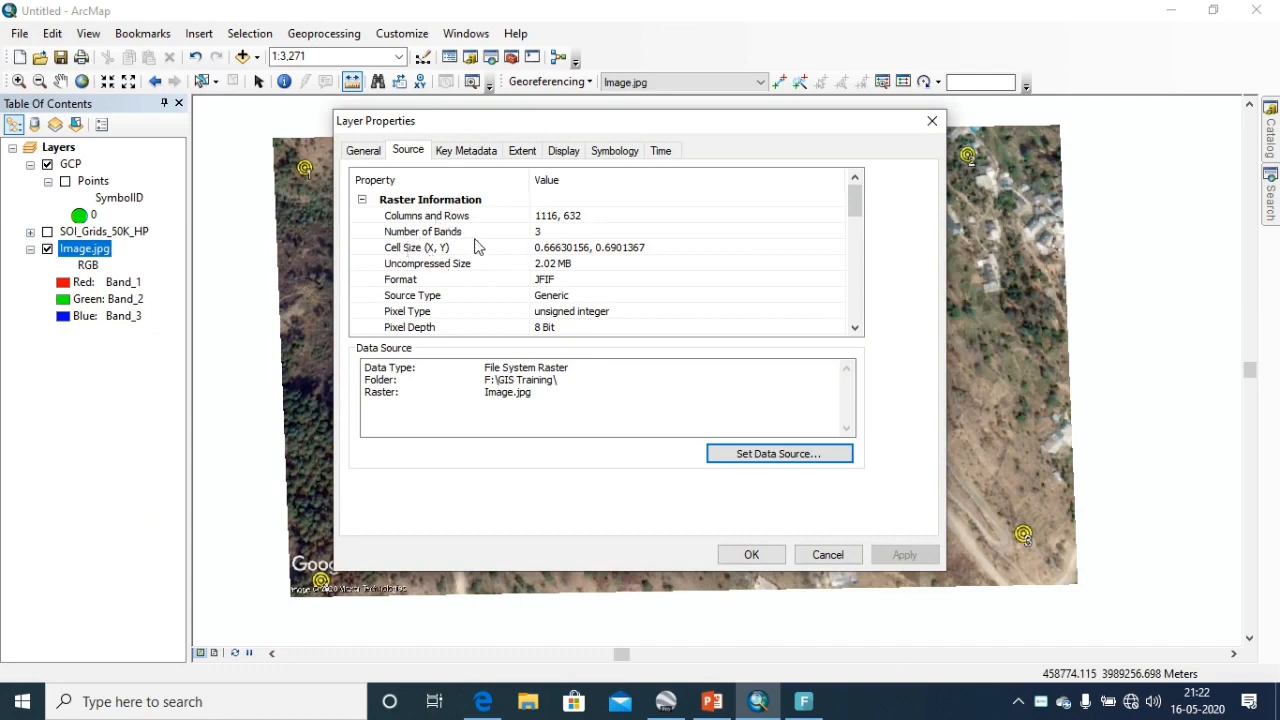
scroll(478, 247, down, 1)
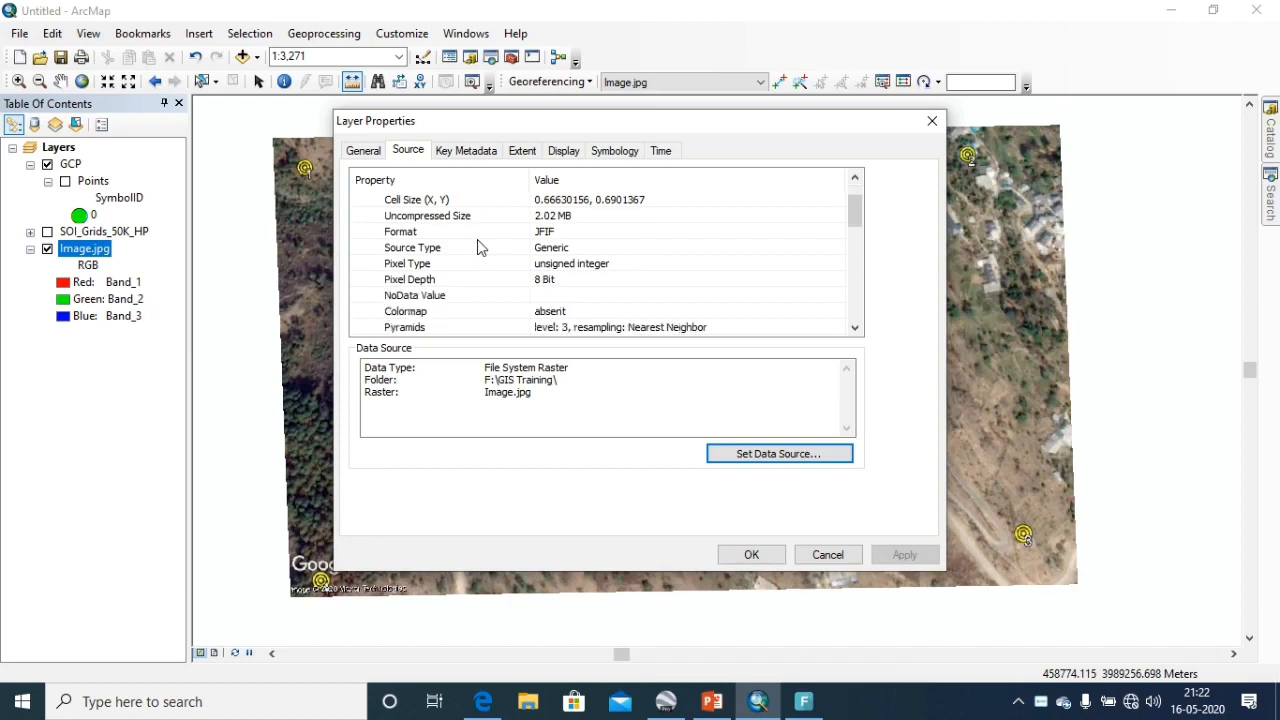
scroll(478, 247, down, 4)
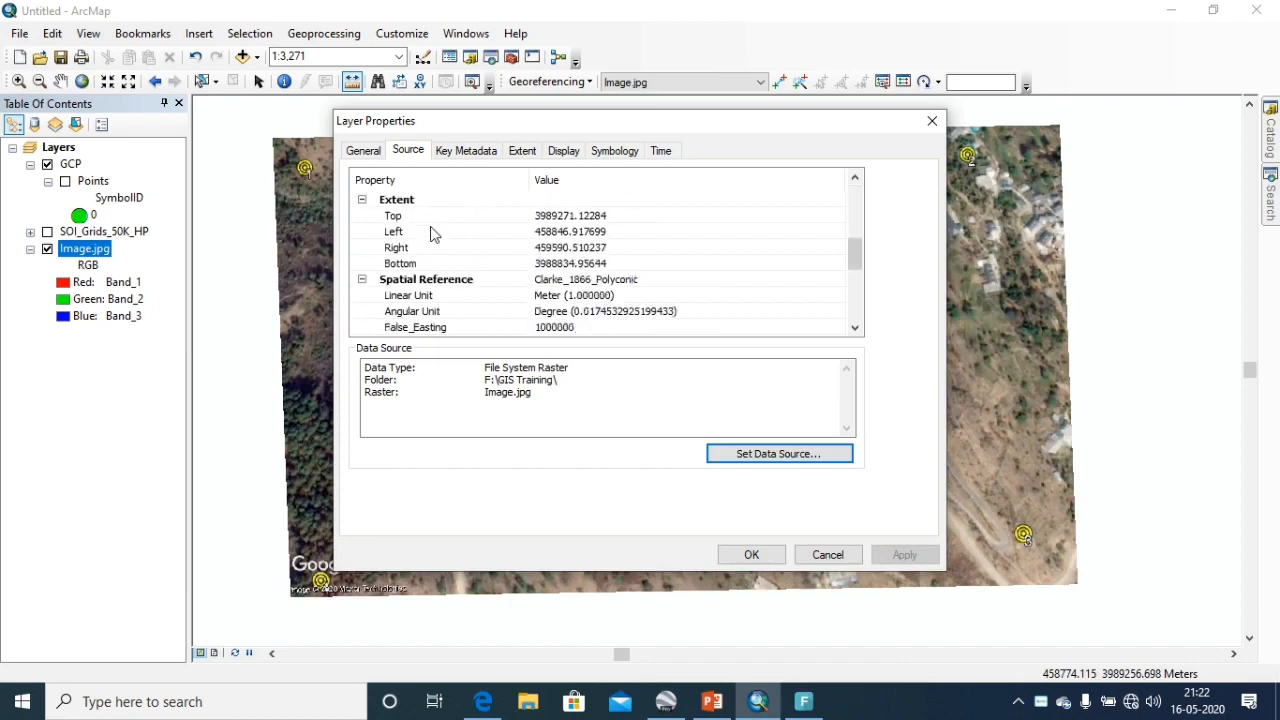
scroll(488, 295, down, 1)
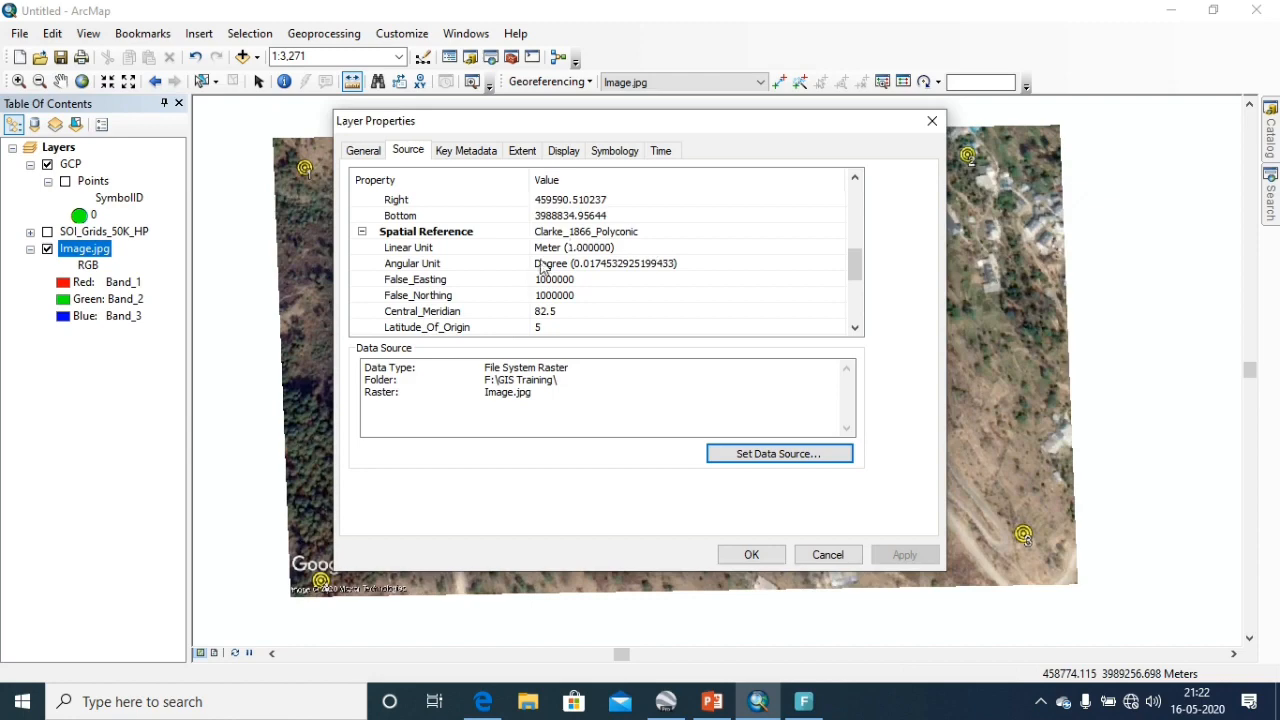
click(810, 560)
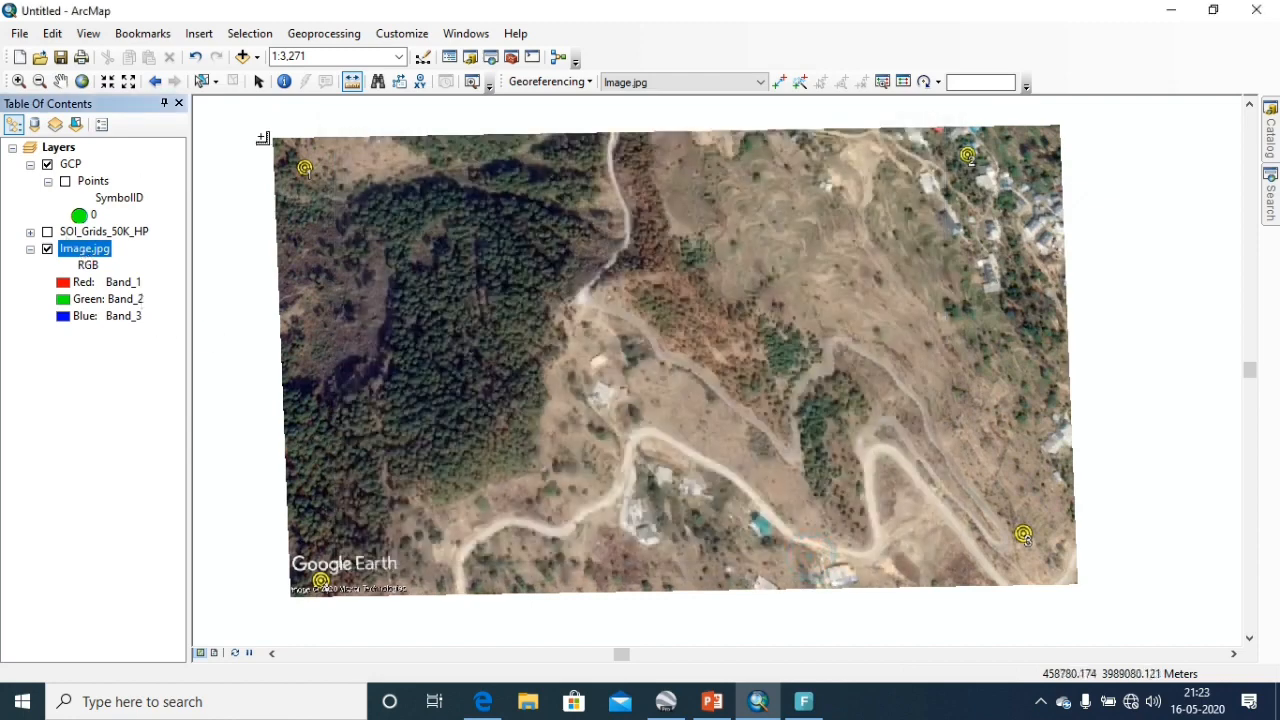
Open the Project Raster tool from the Projections and Transformations raster toolset and set Image.jpg as its input raster.
click(510, 57)
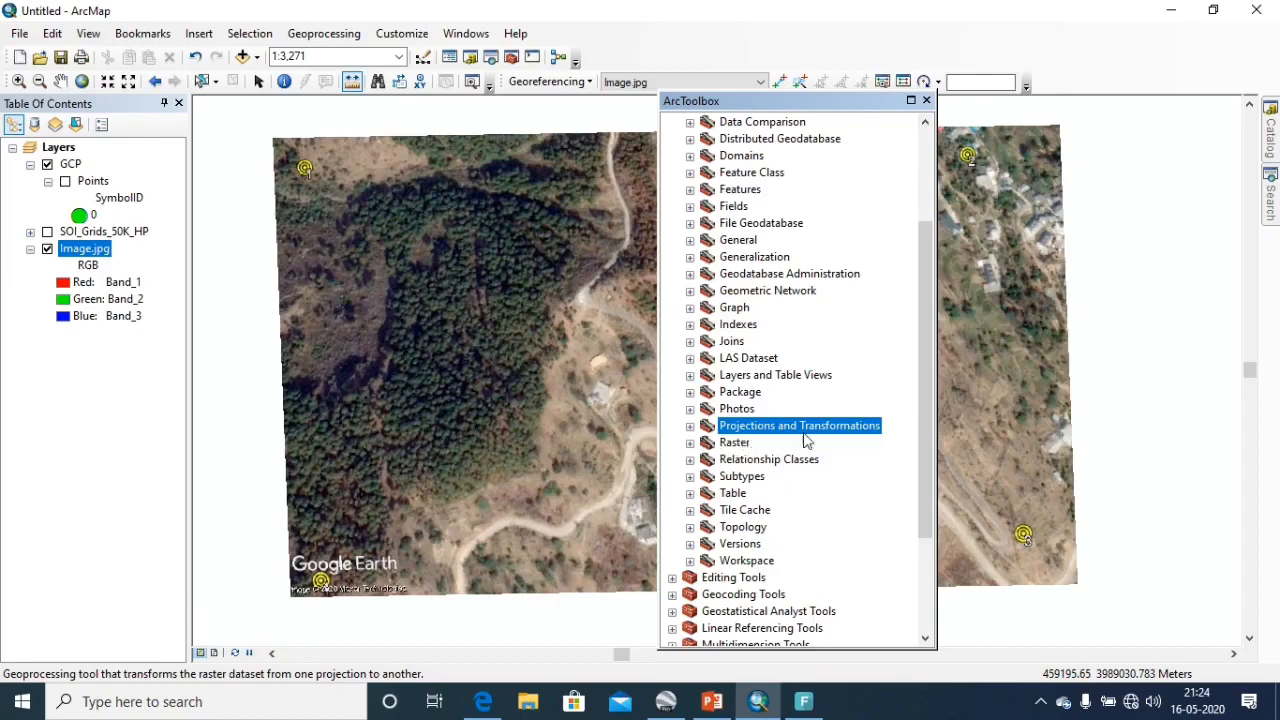
scroll(800, 457, up, 1)
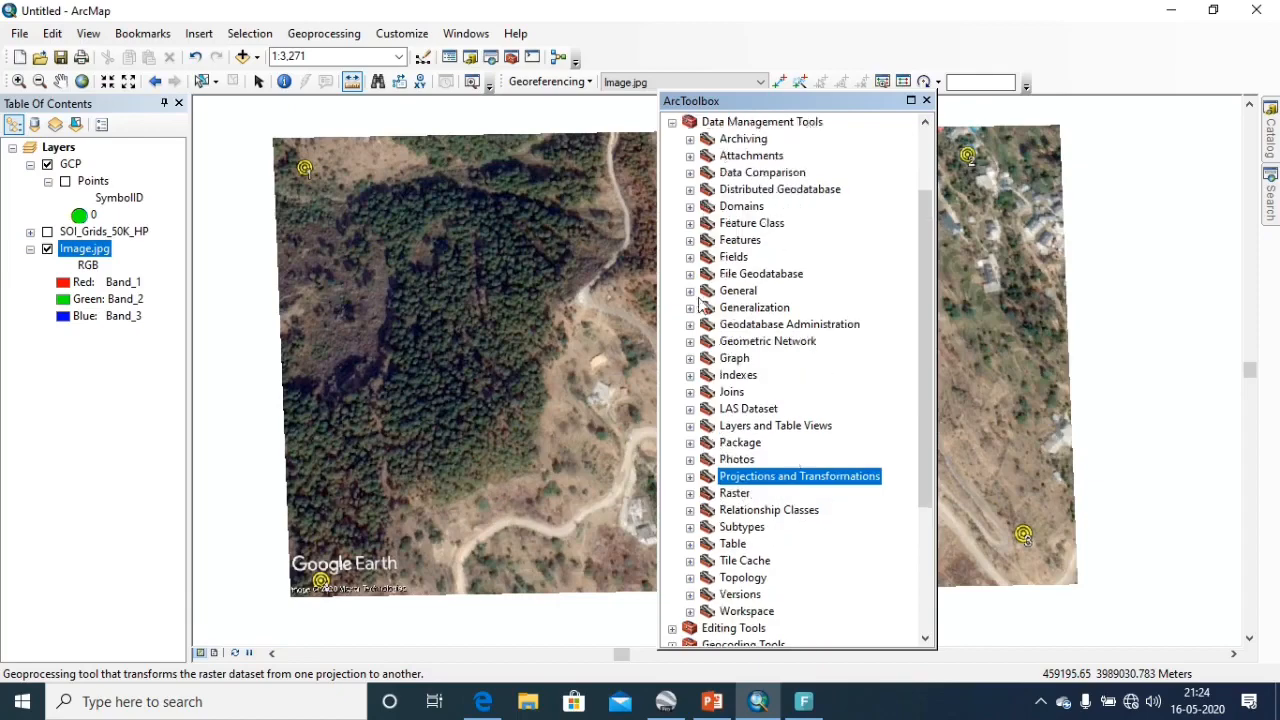
click(689, 477)
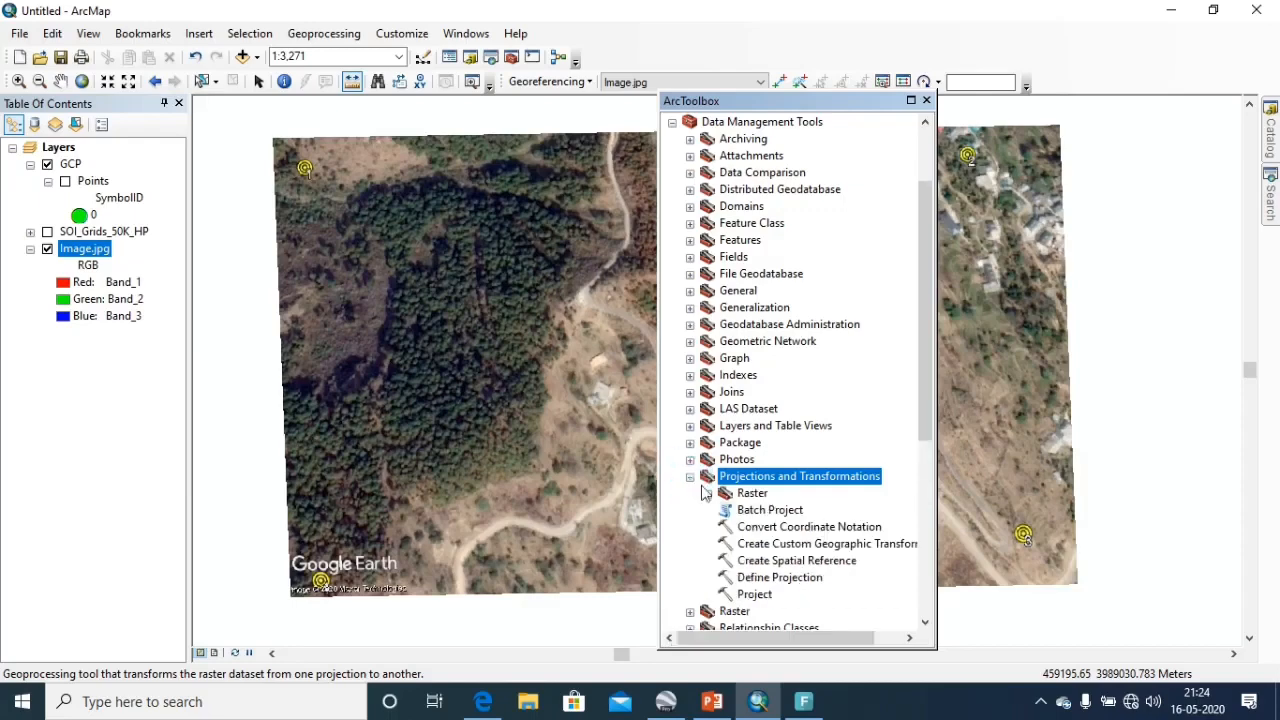
scroll(703, 493, down, 1)
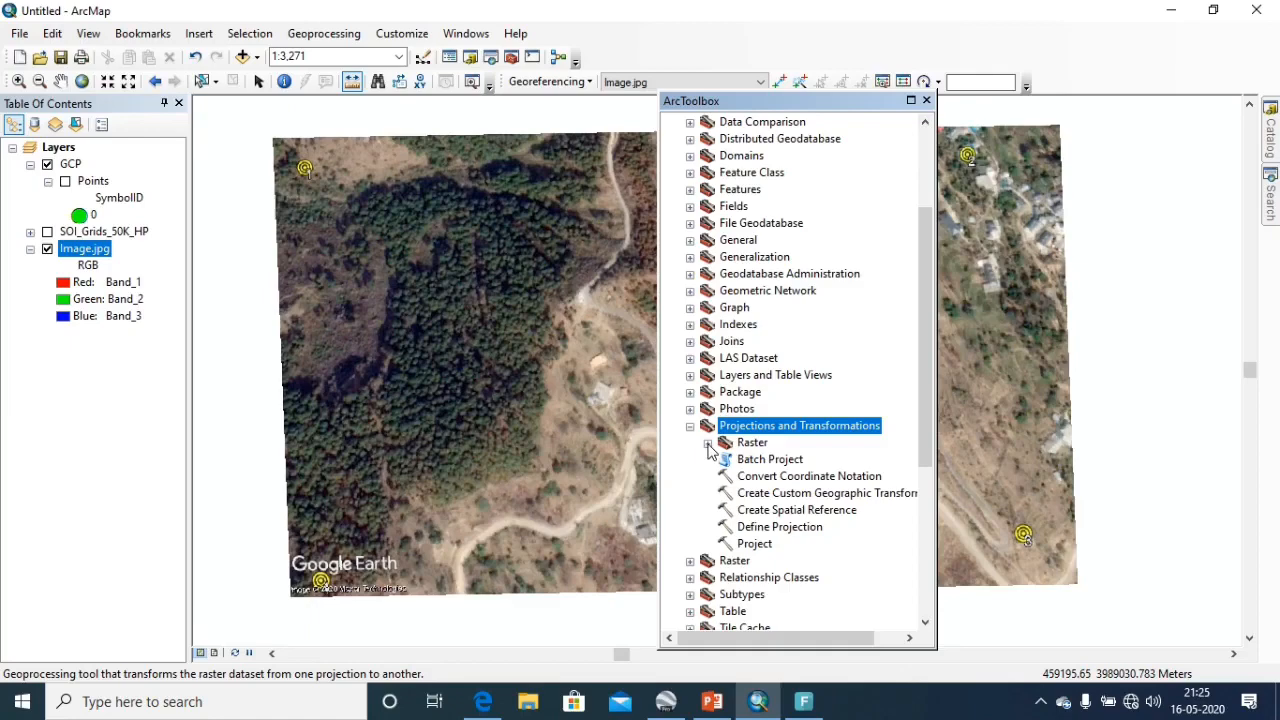
click(707, 444)
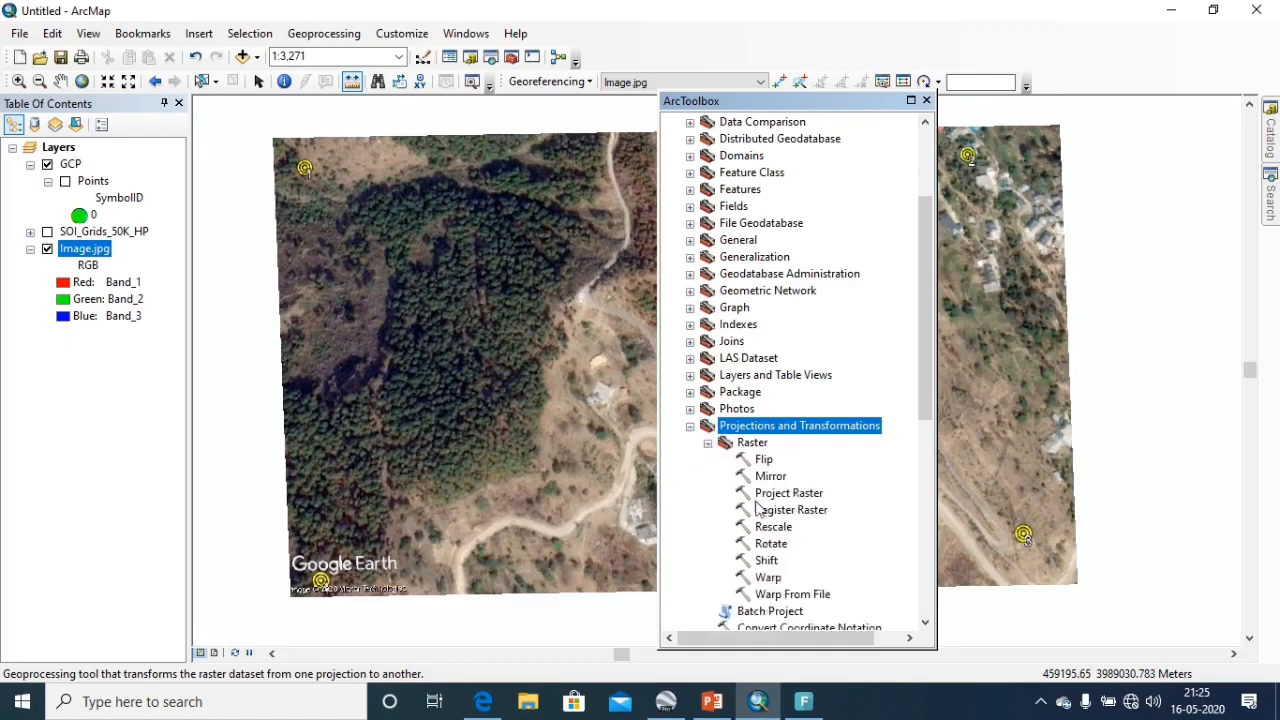
double_click(786, 494)
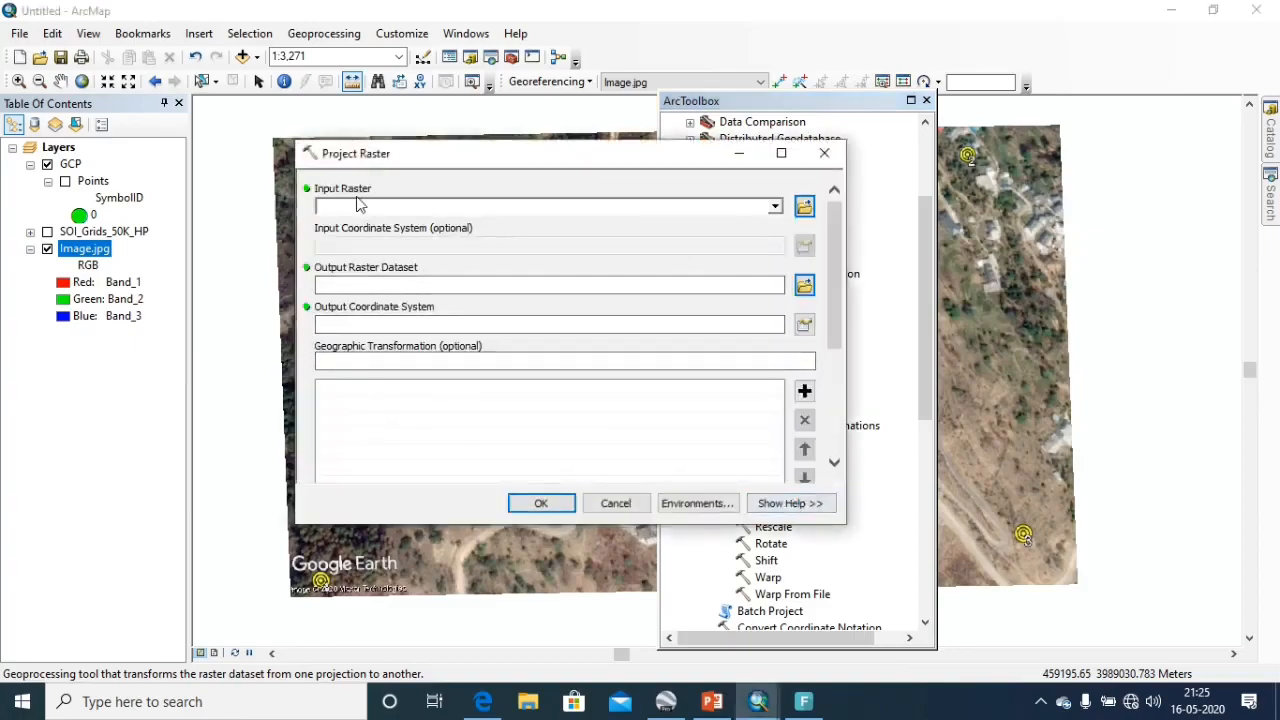
drag(86, 249, 357, 206)
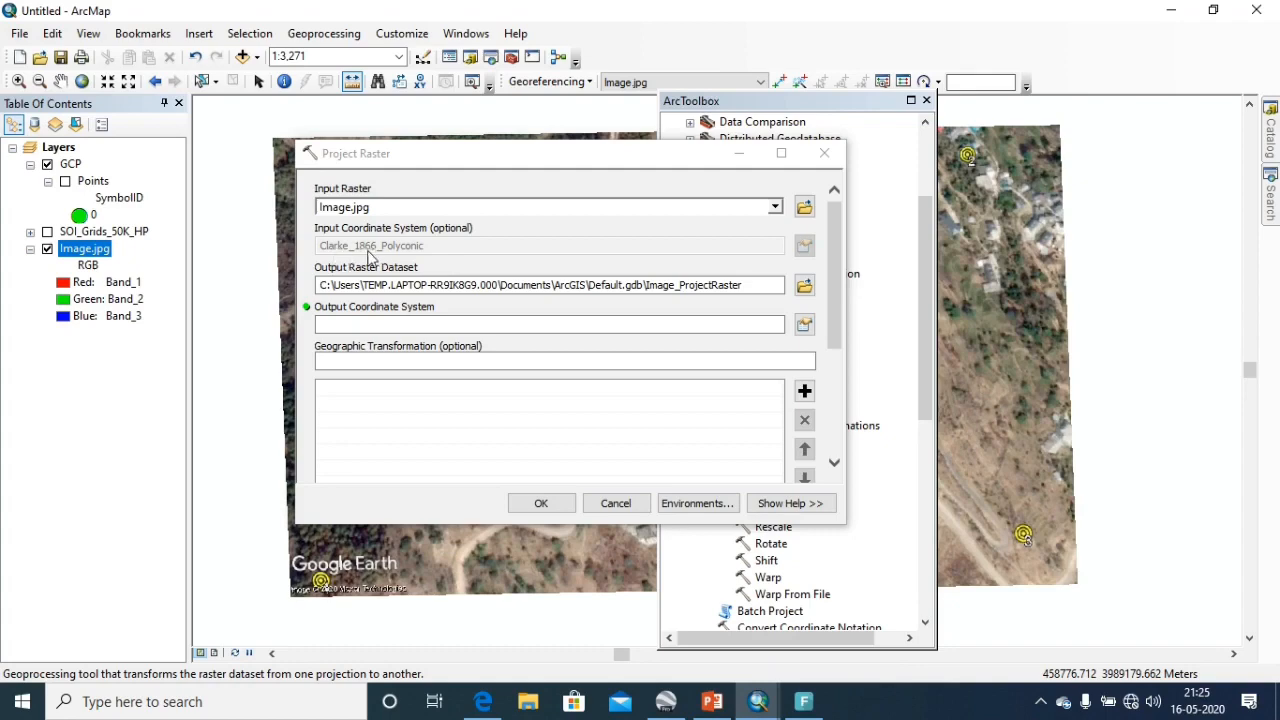
Set the output coordinate system to WGS 1984 UTM Zone 43N, run Project Raster and close the toolbox.
click(805, 327)
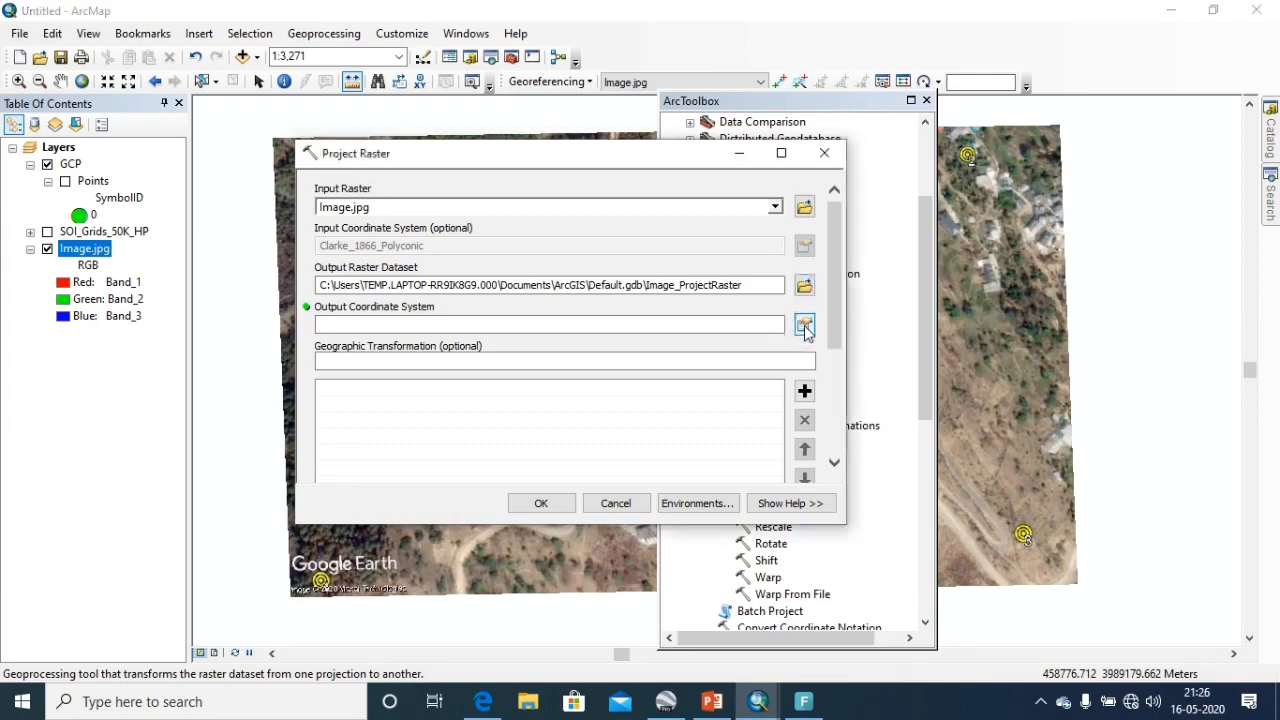
click(805, 327)
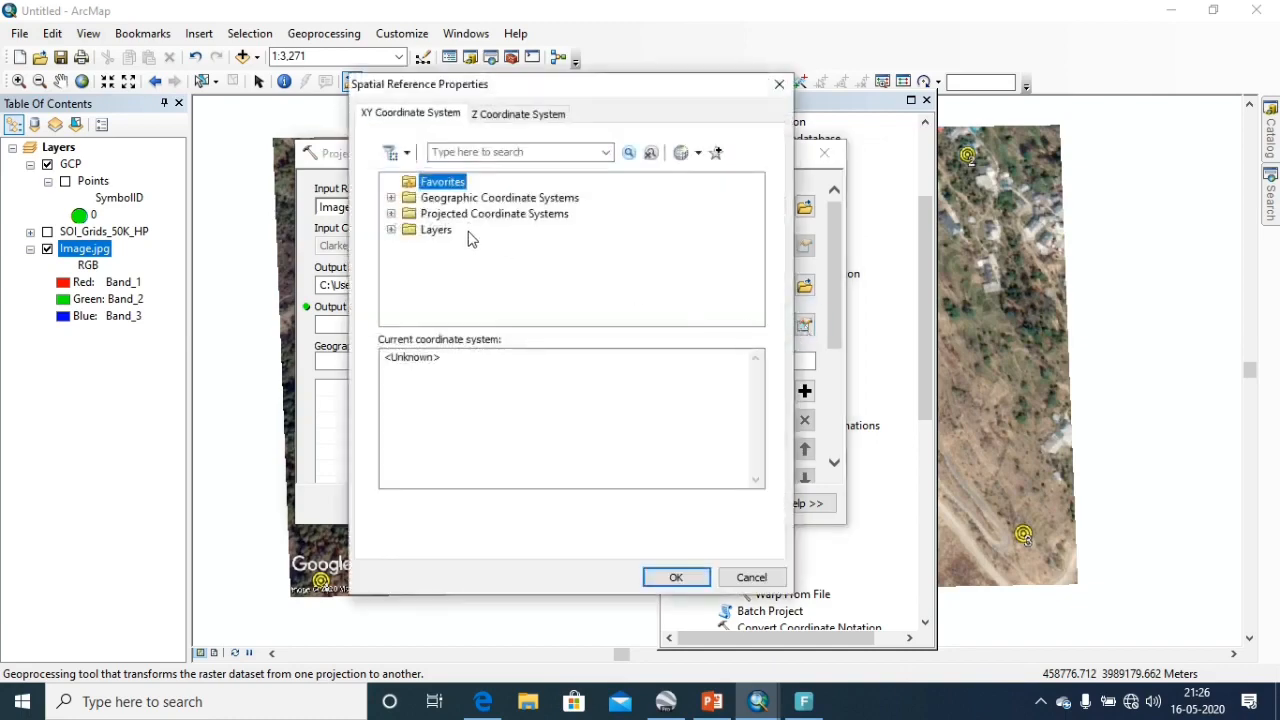
click(391, 213)
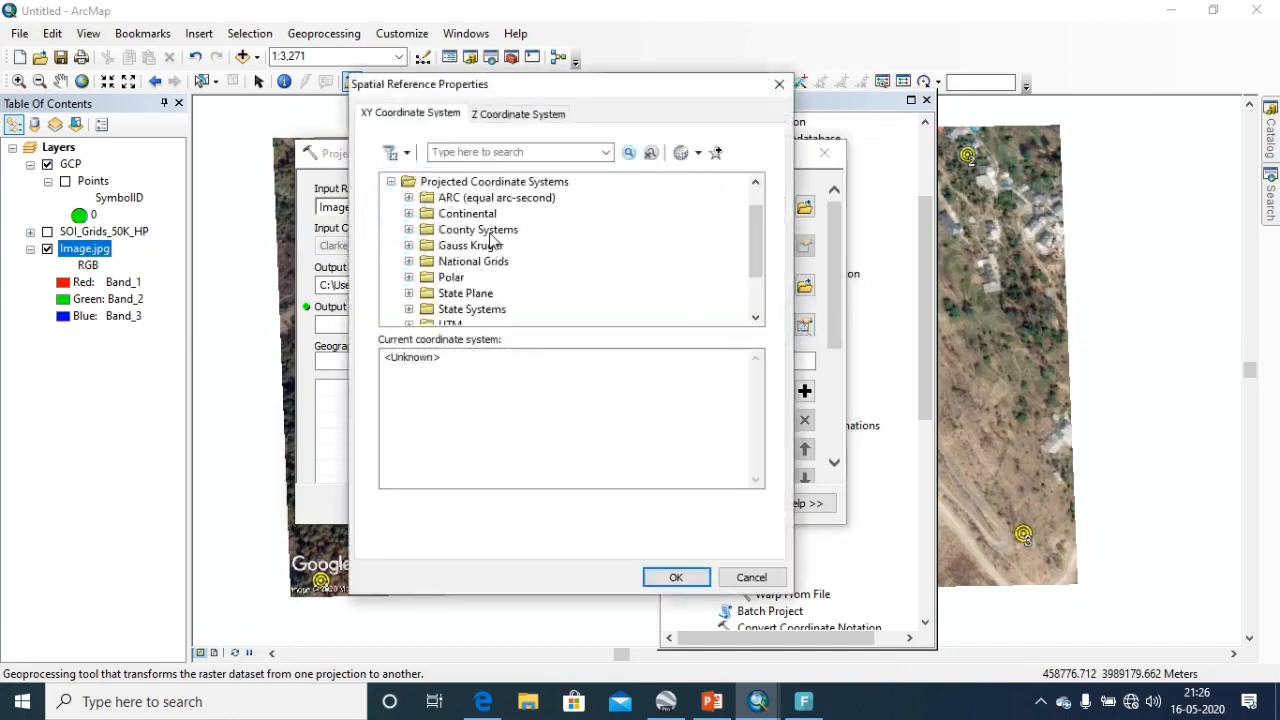
scroll(490, 240, down, 1)
click(408, 259)
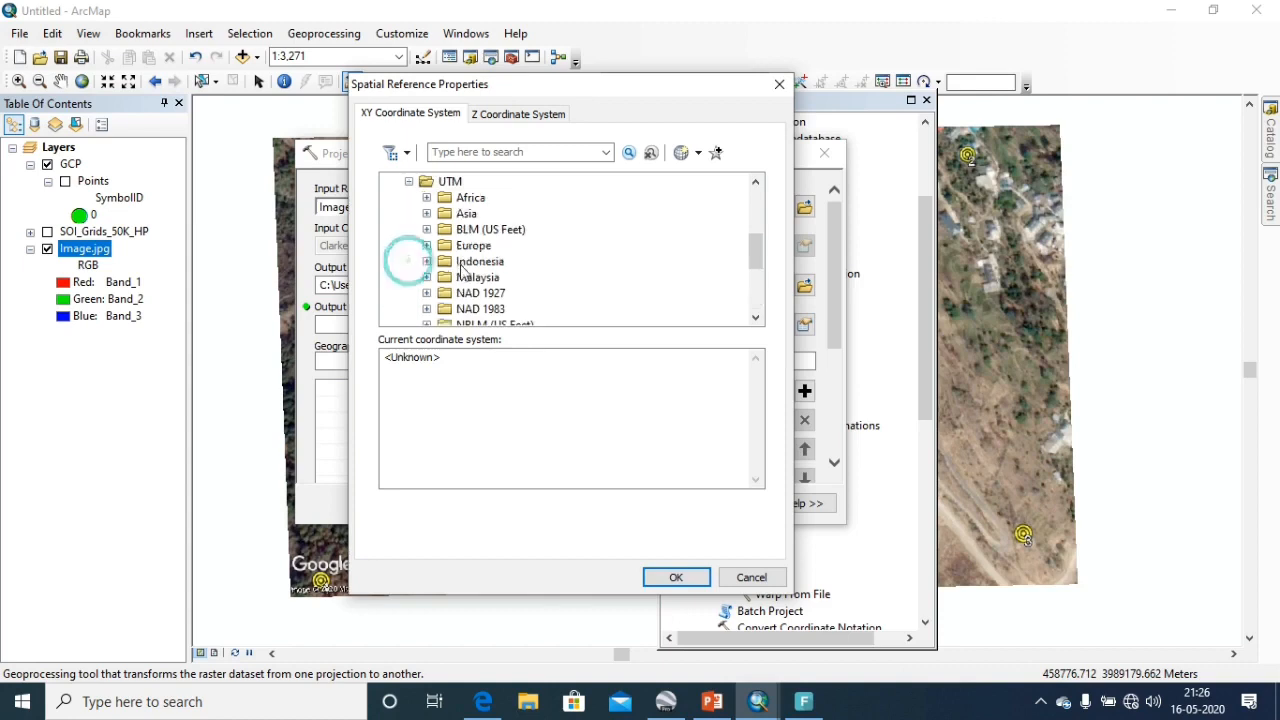
scroll(462, 270, down, 2)
scroll(460, 272, down, 1)
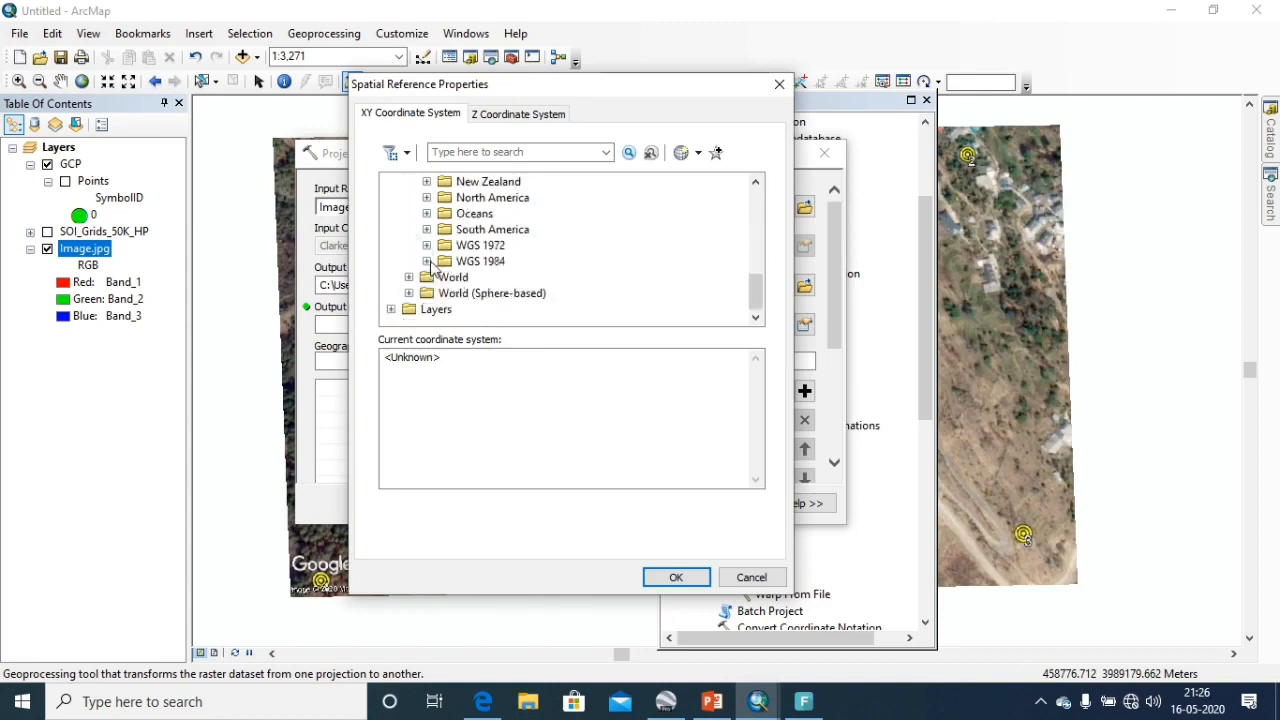
click(427, 261)
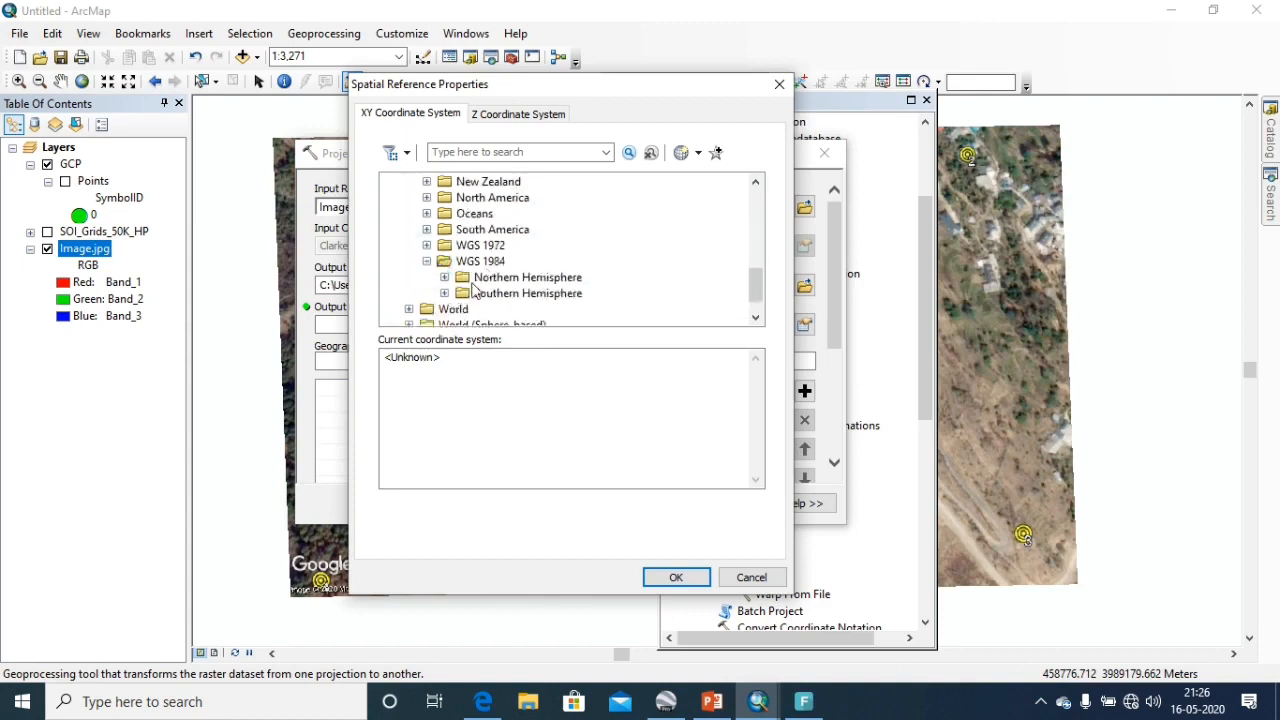
click(446, 282)
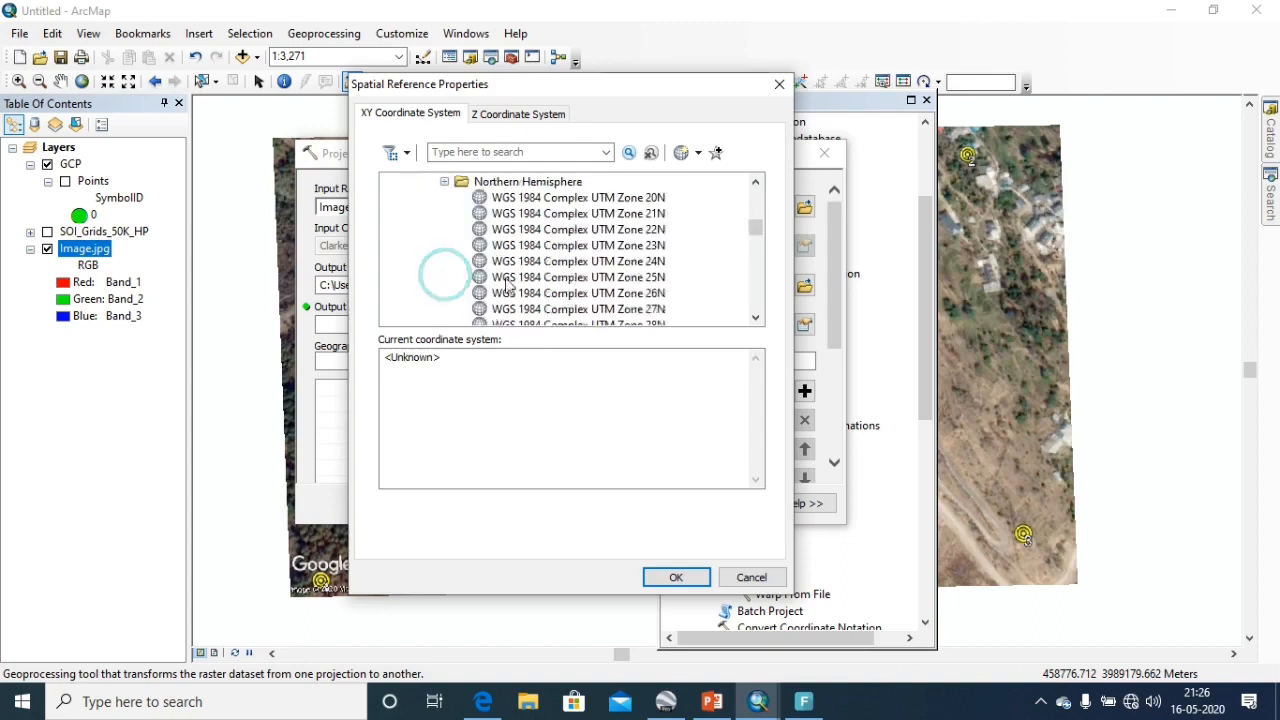
scroll(500, 285, down, 10)
scroll(530, 287, down, 6)
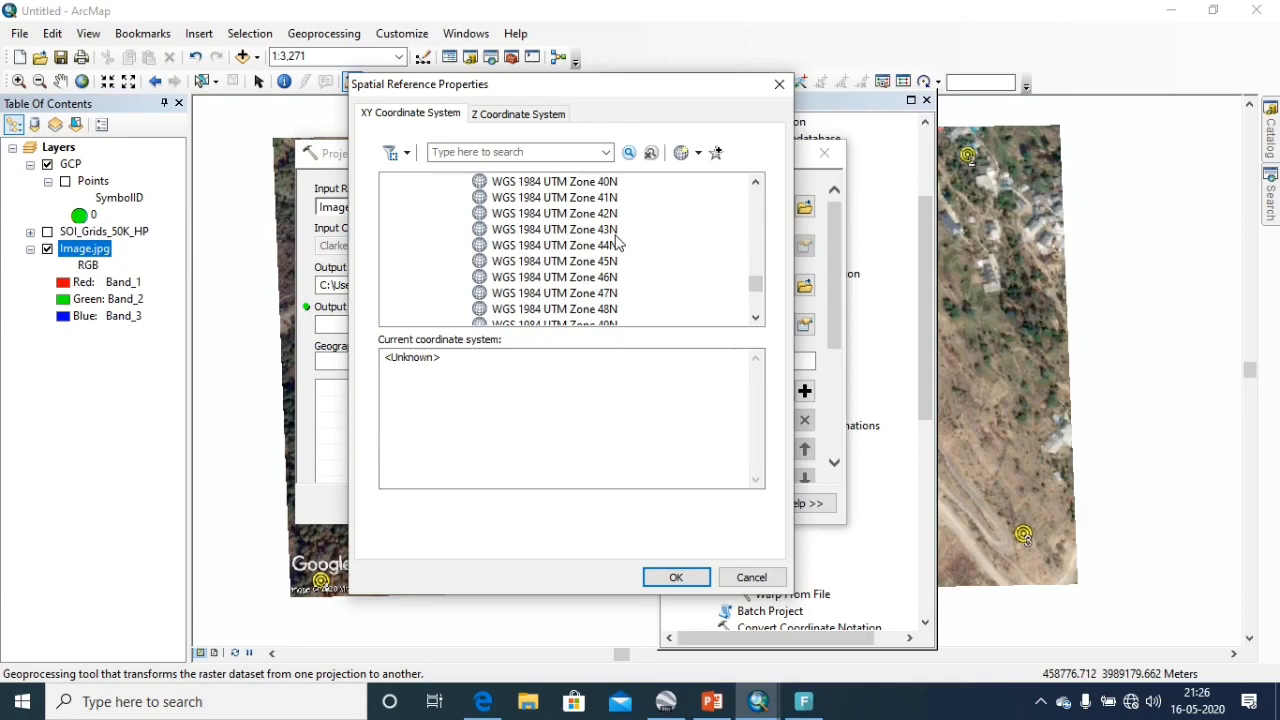
click(554, 233)
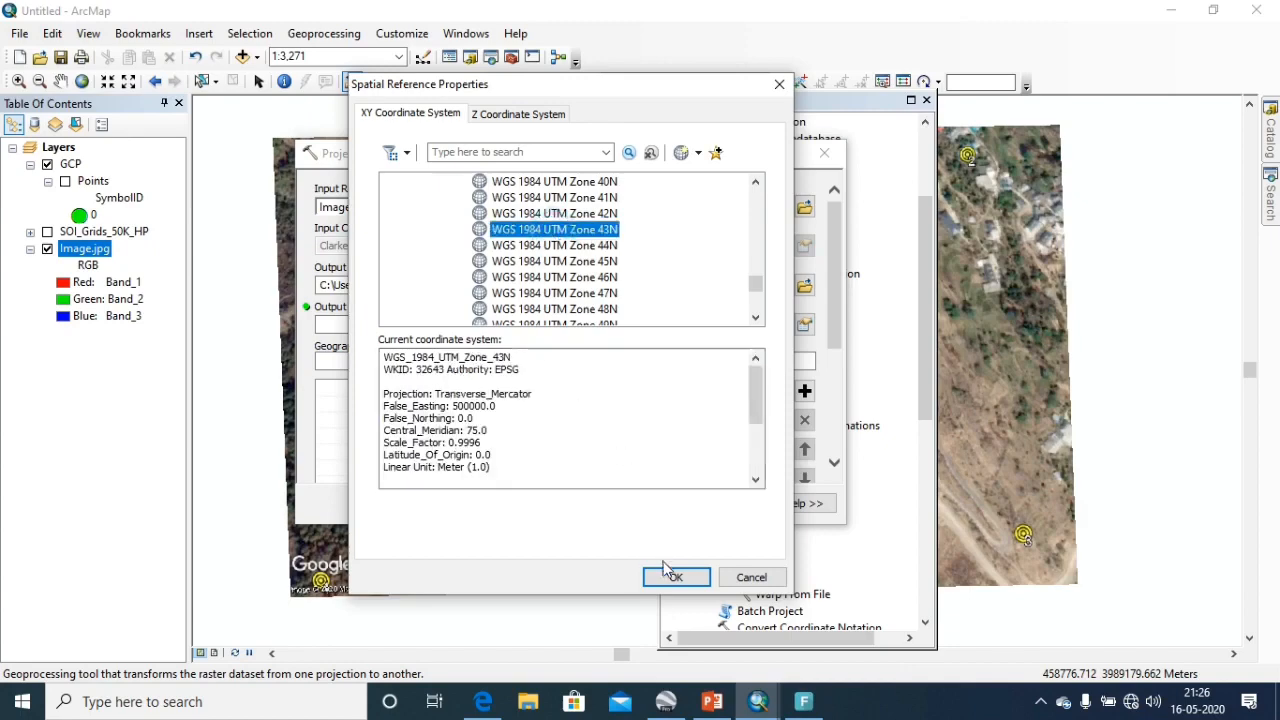
click(662, 577)
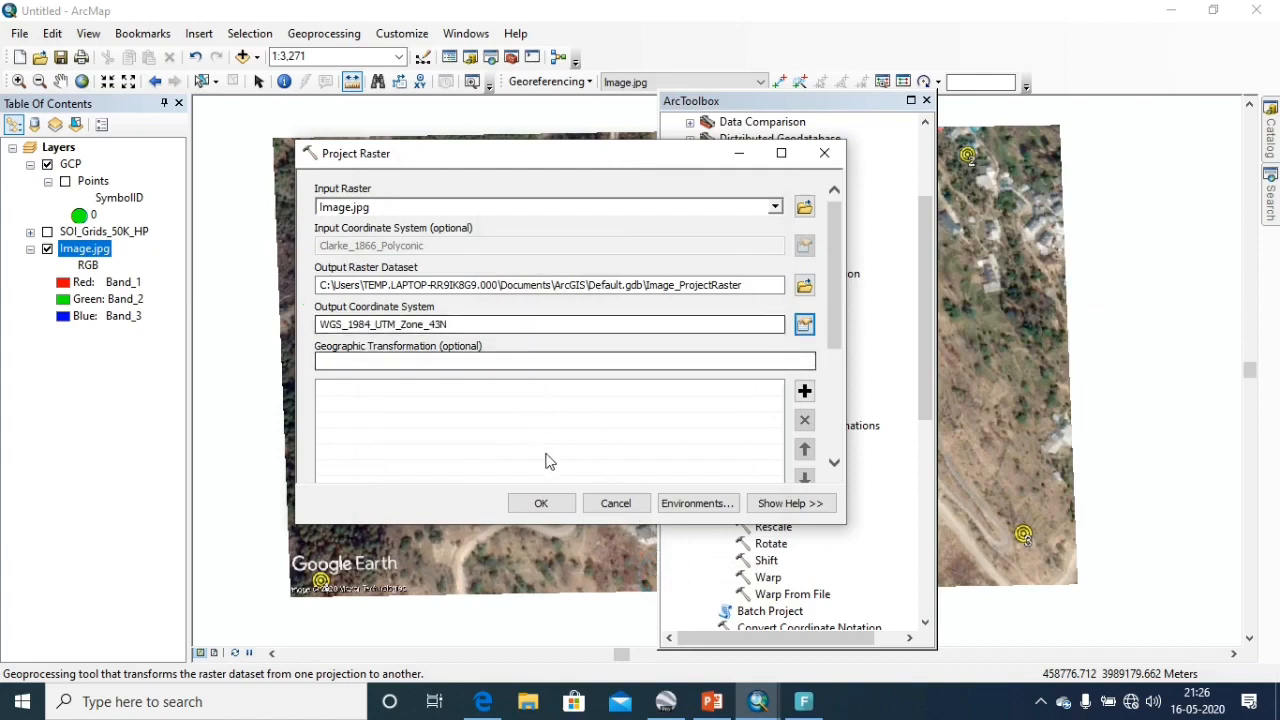
click(553, 503)
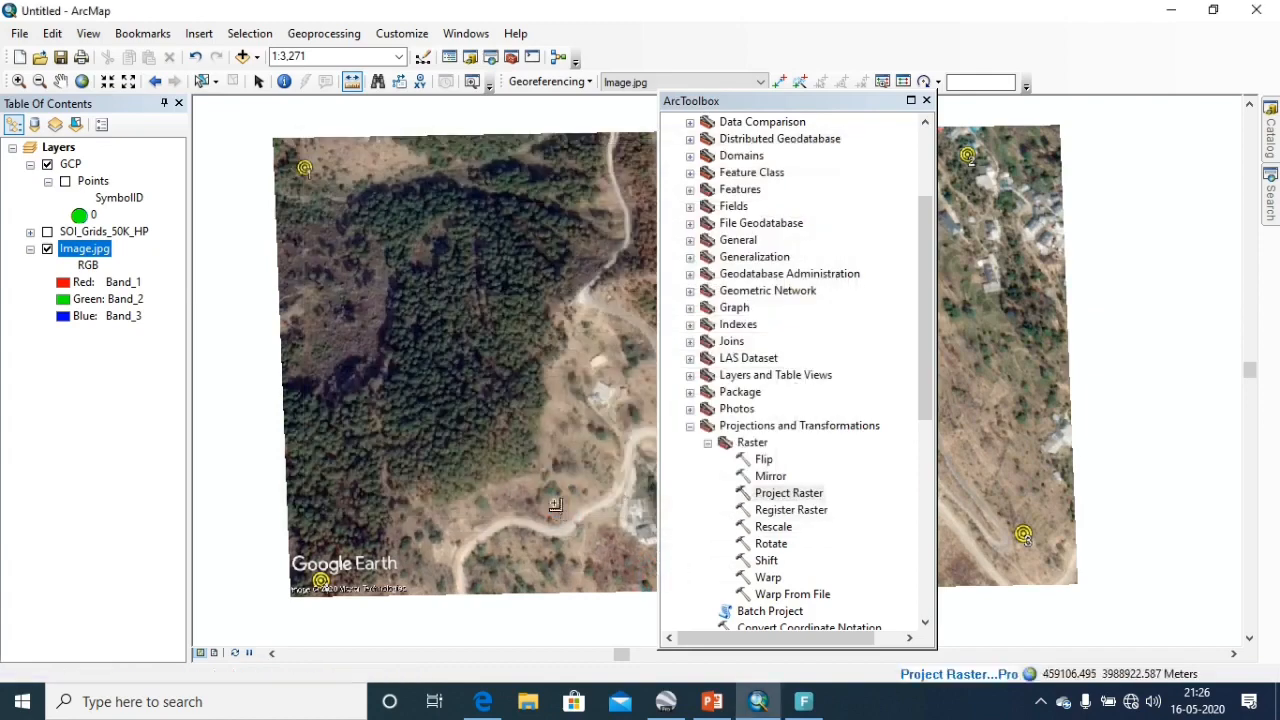
click(926, 101)
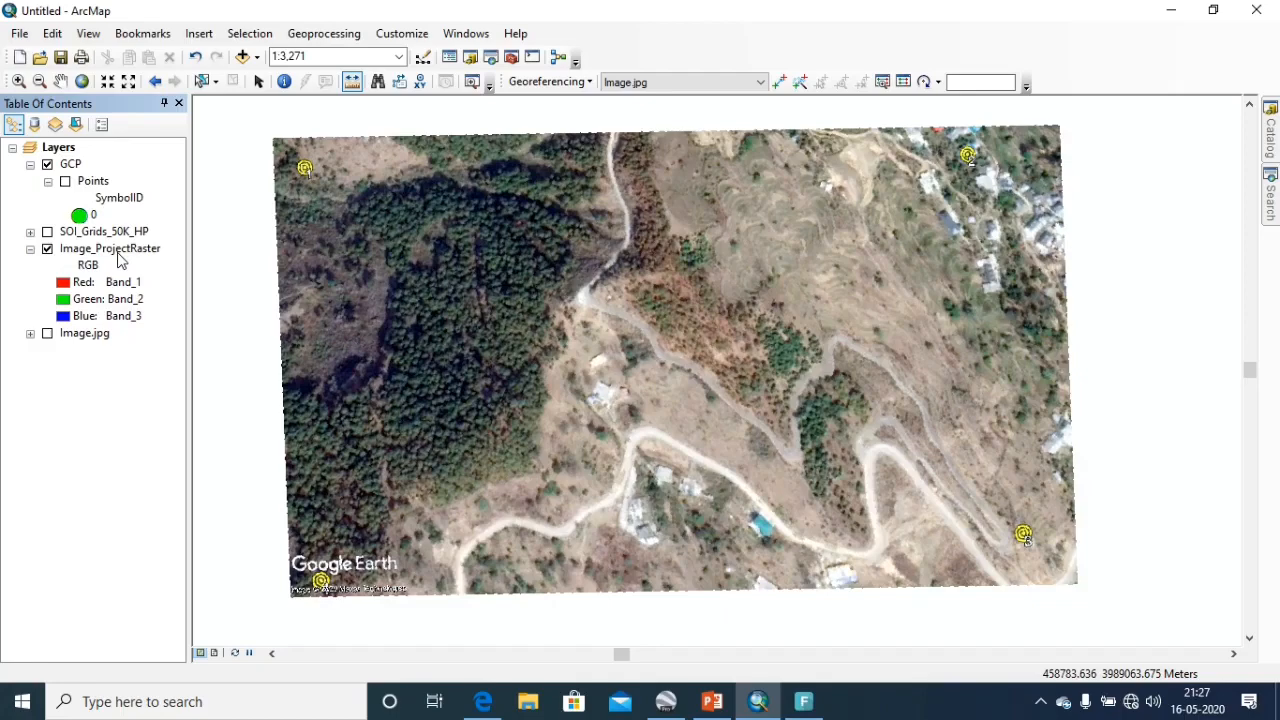
Review the cell size, extent and spatial reference in the reprojected raster layer's source properties.
right_click(116, 251)
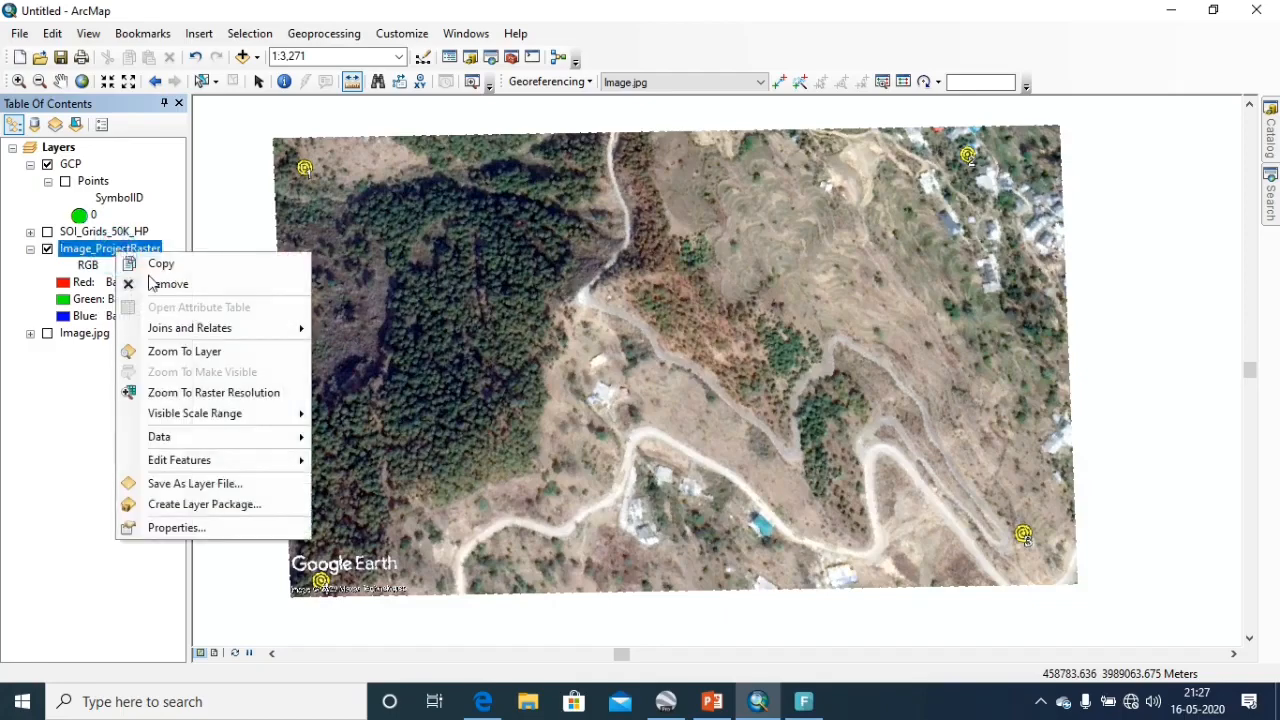
click(178, 528)
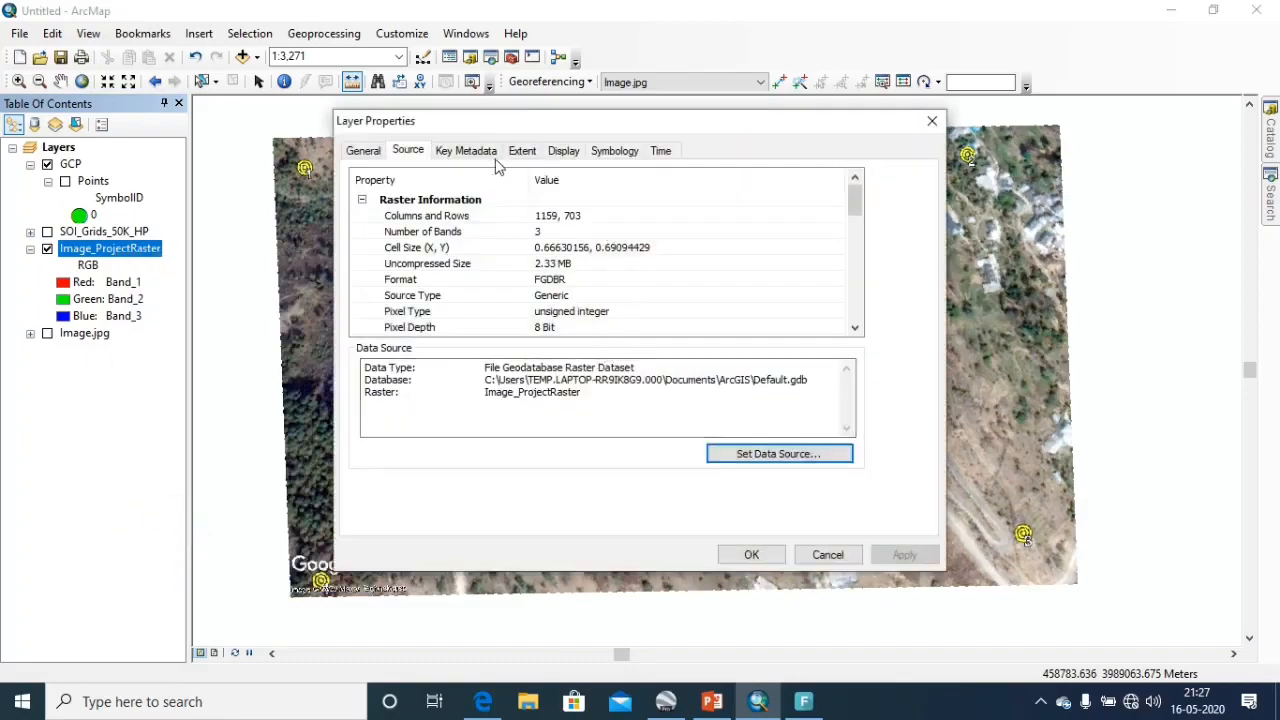
scroll(568, 280, down, 5)
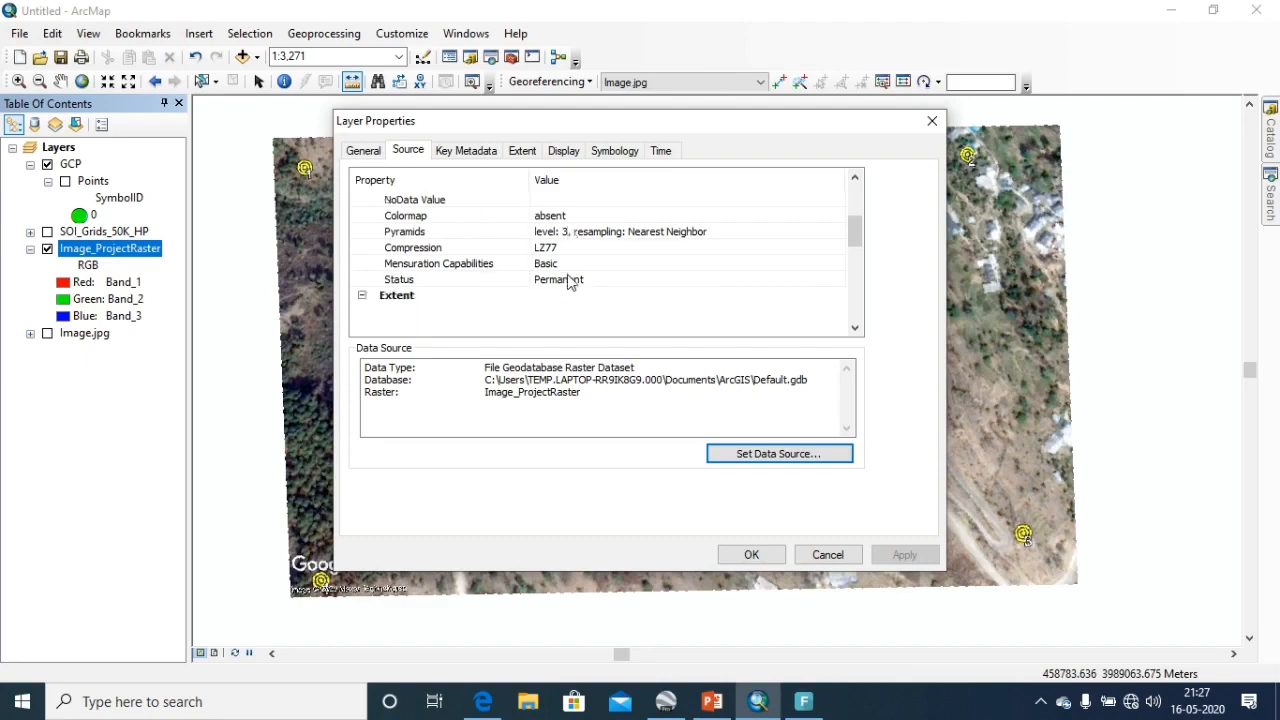
scroll(568, 280, down, 1)
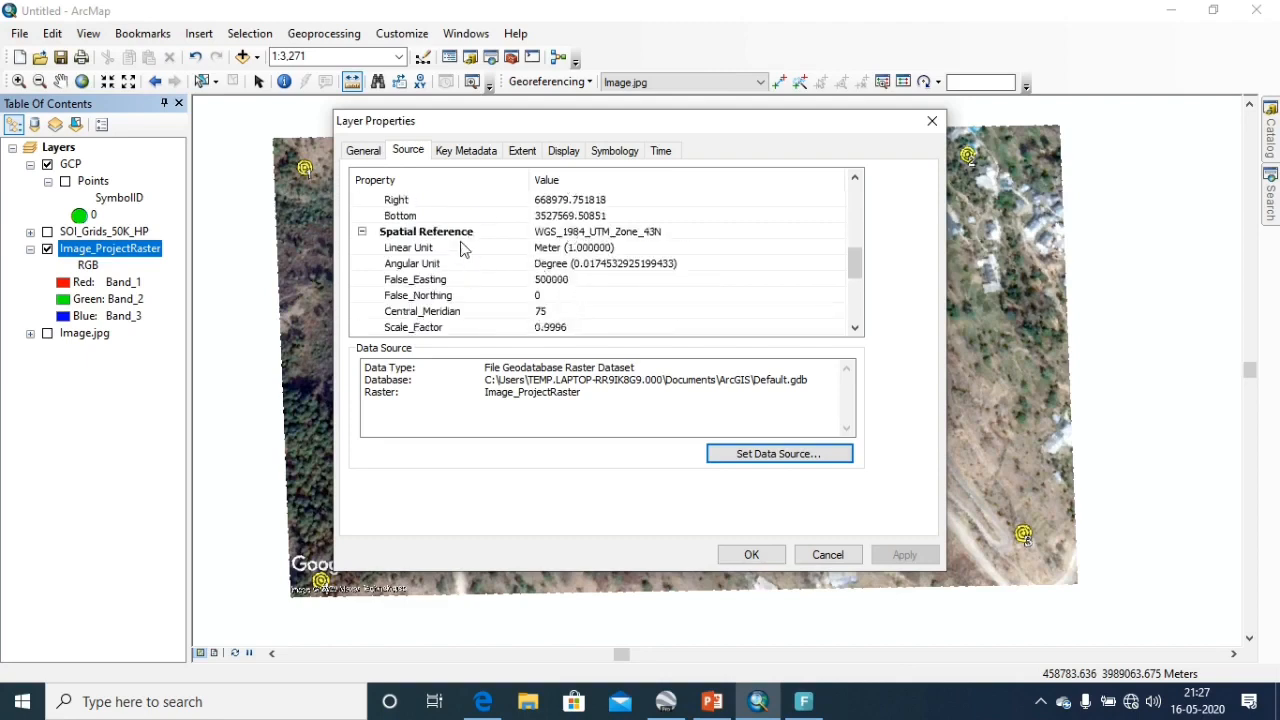